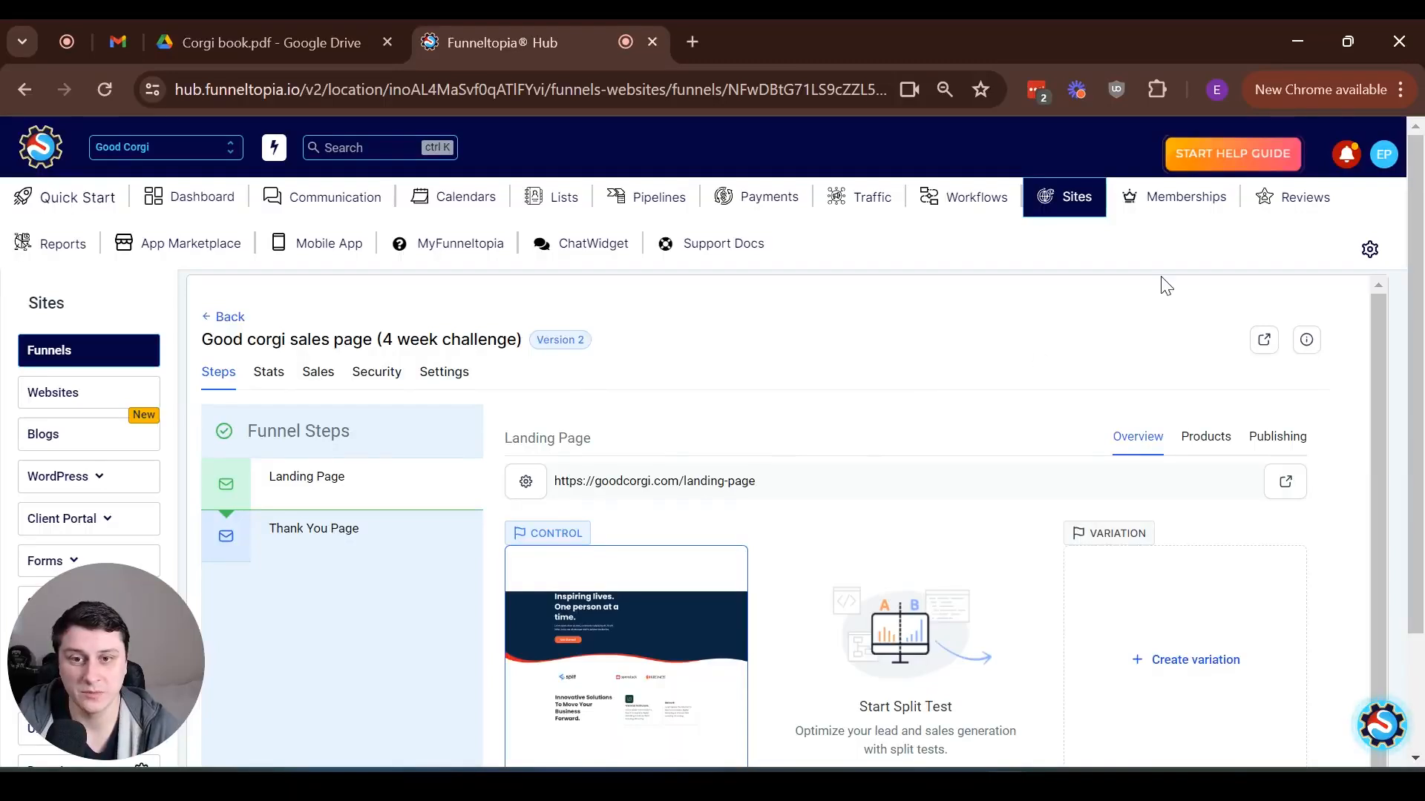
Start a new course offer in the Memberships area
left_click(1183, 206)
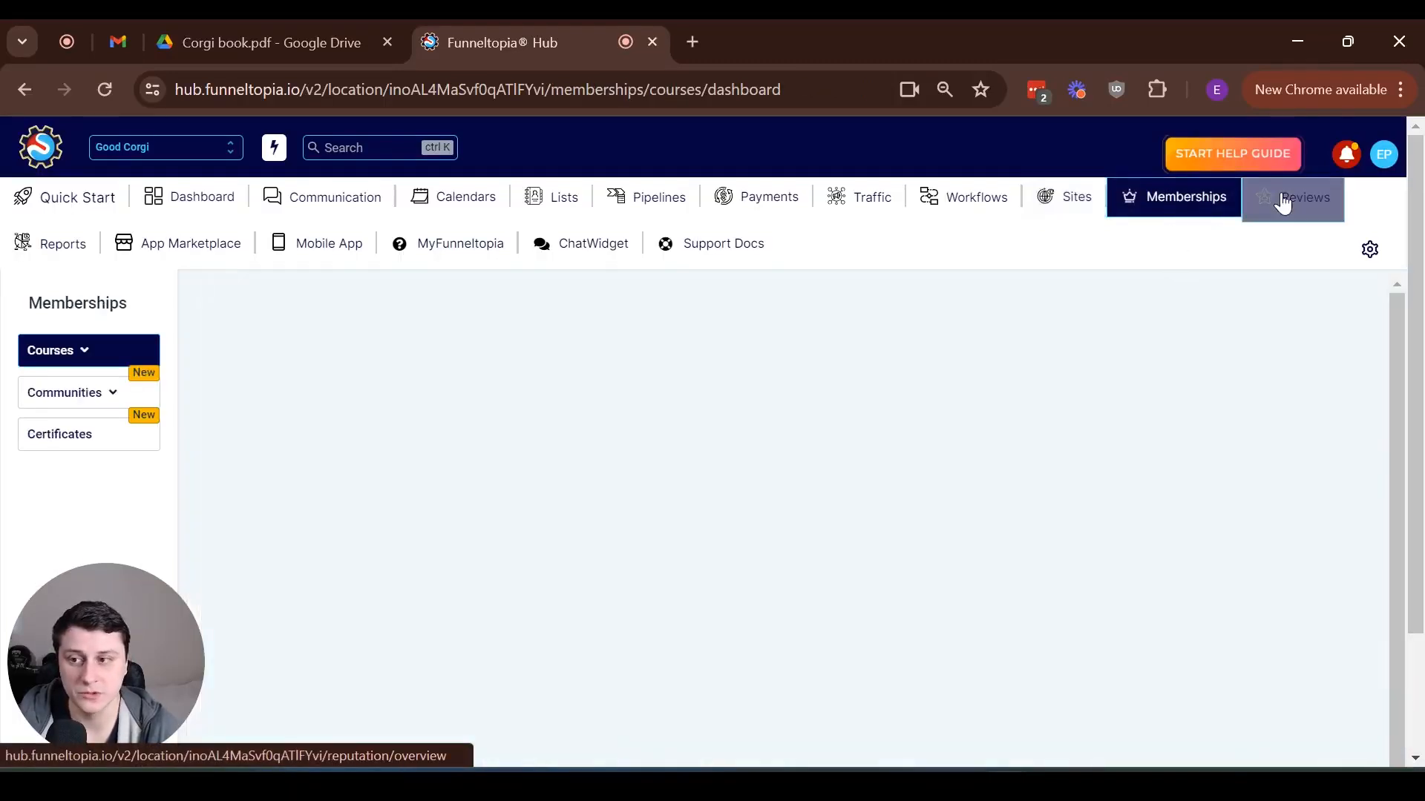
mouse_move(64, 349)
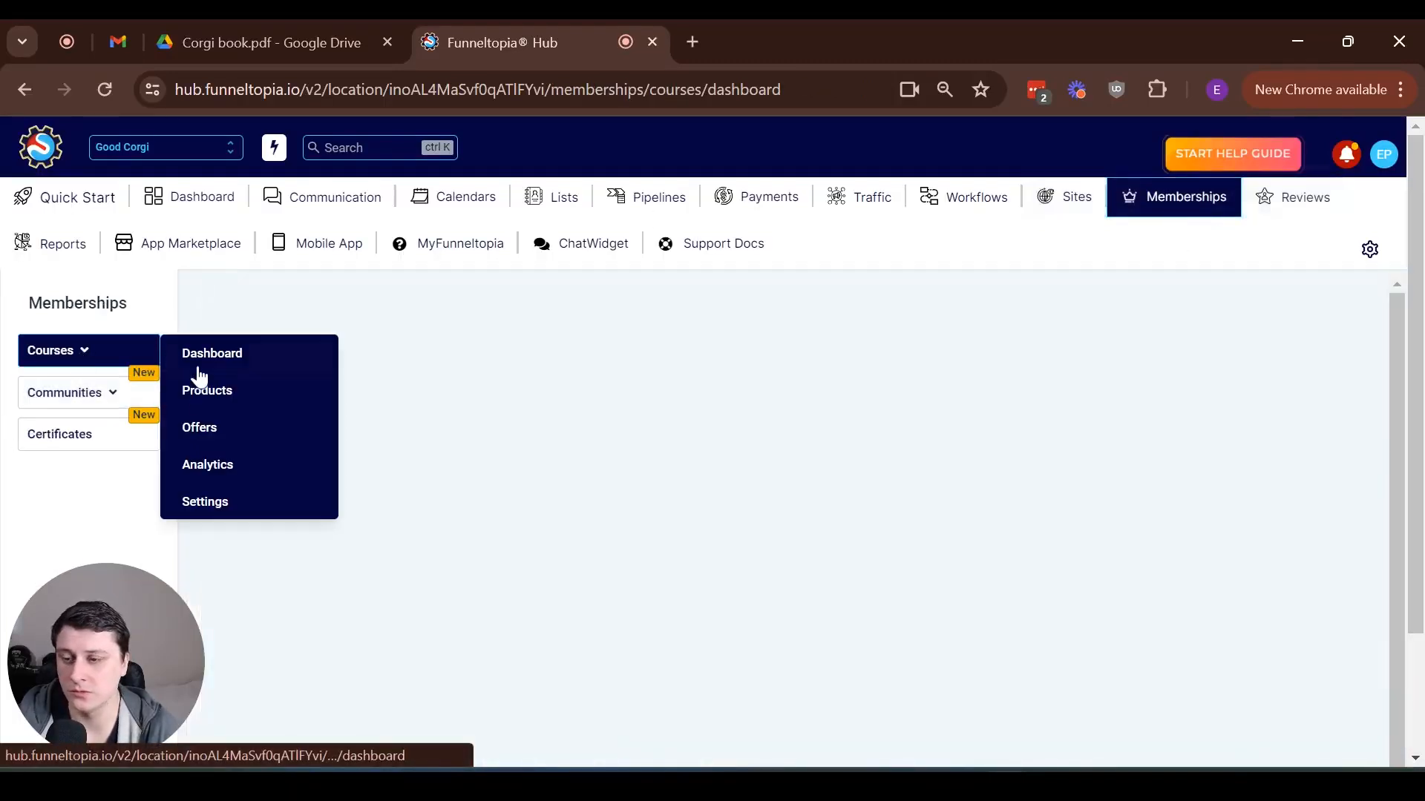
left_click(204, 428)
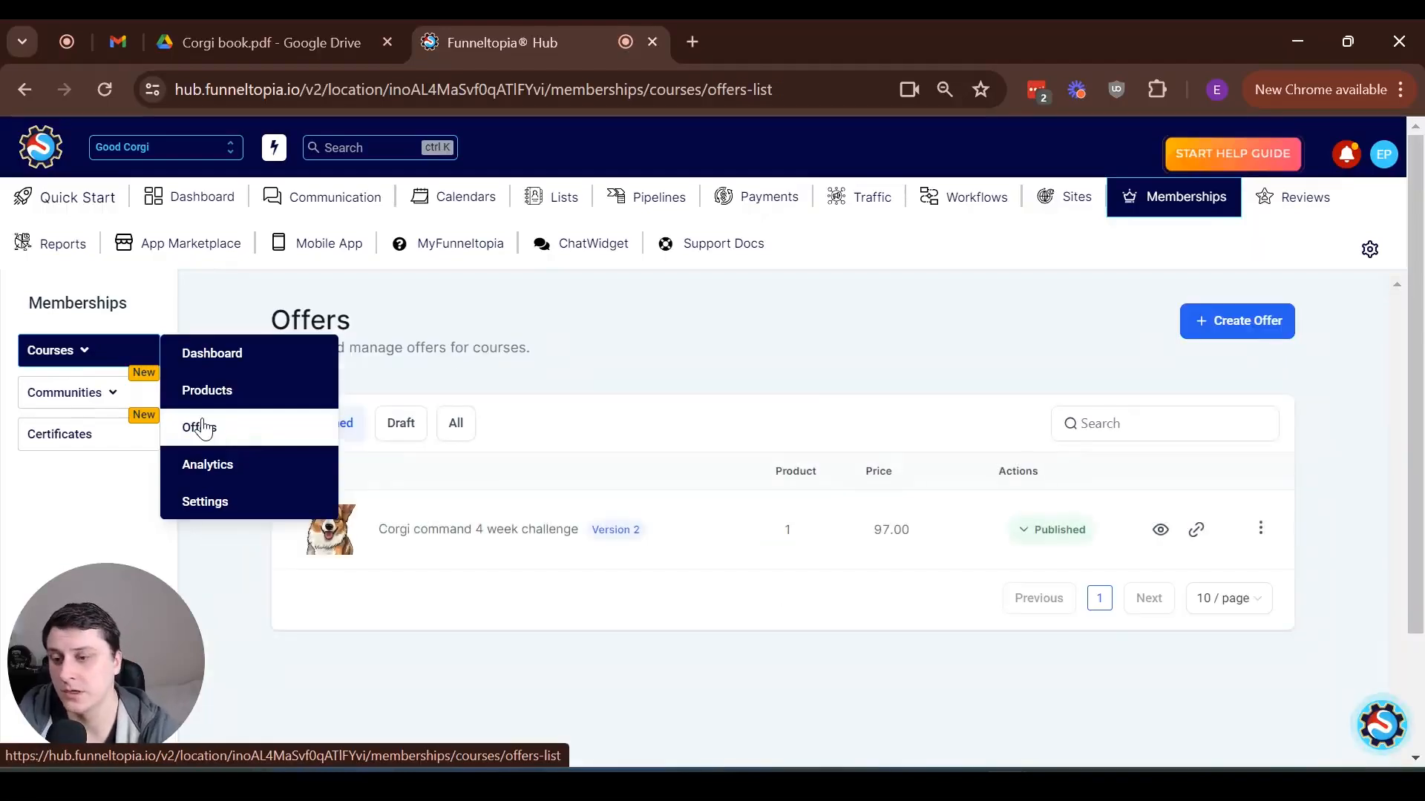
left_click(1258, 324)
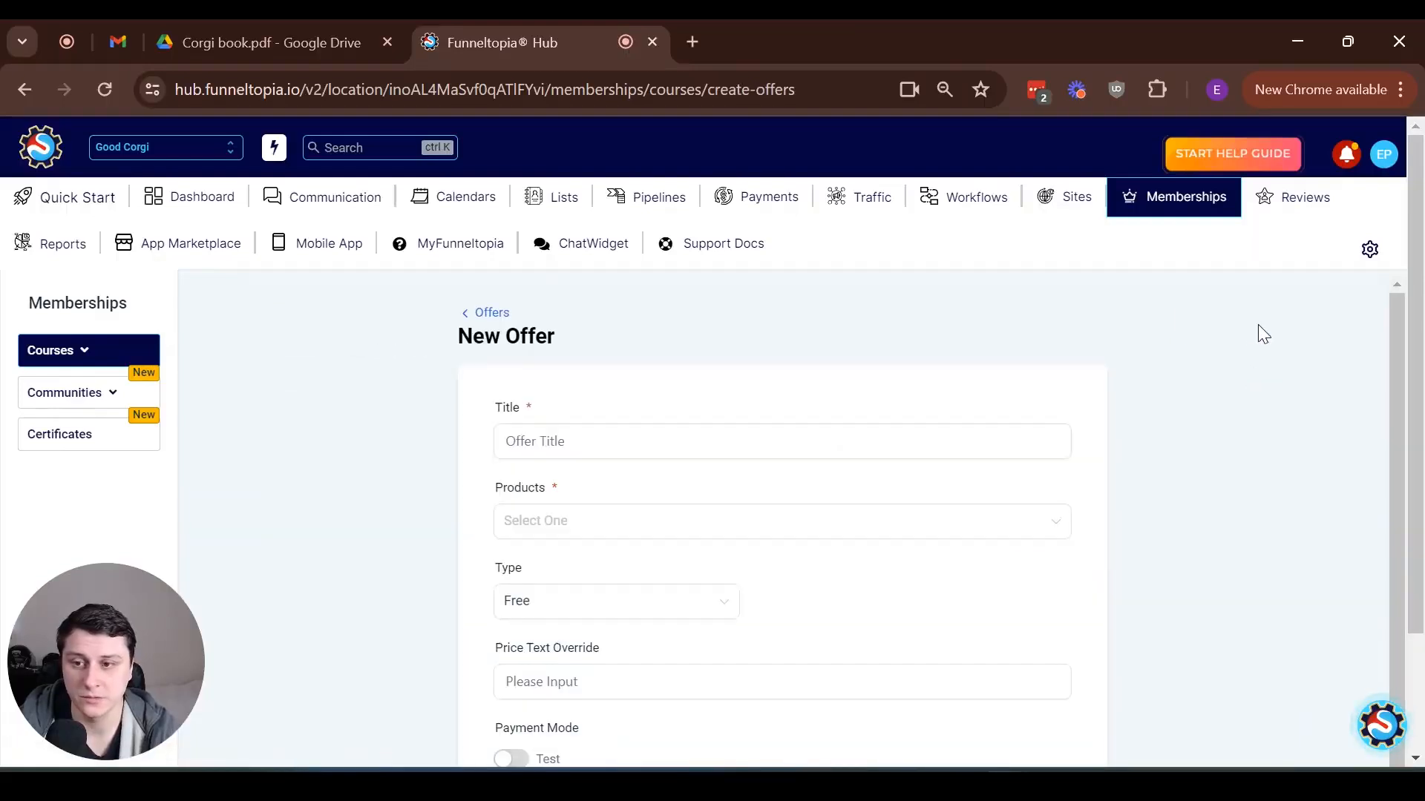
Title the offer "Corgi cookbook + resources" and include the product "Corgi cook book + resources"
left_click(698, 438)
type("Corgi cookbook + resources")
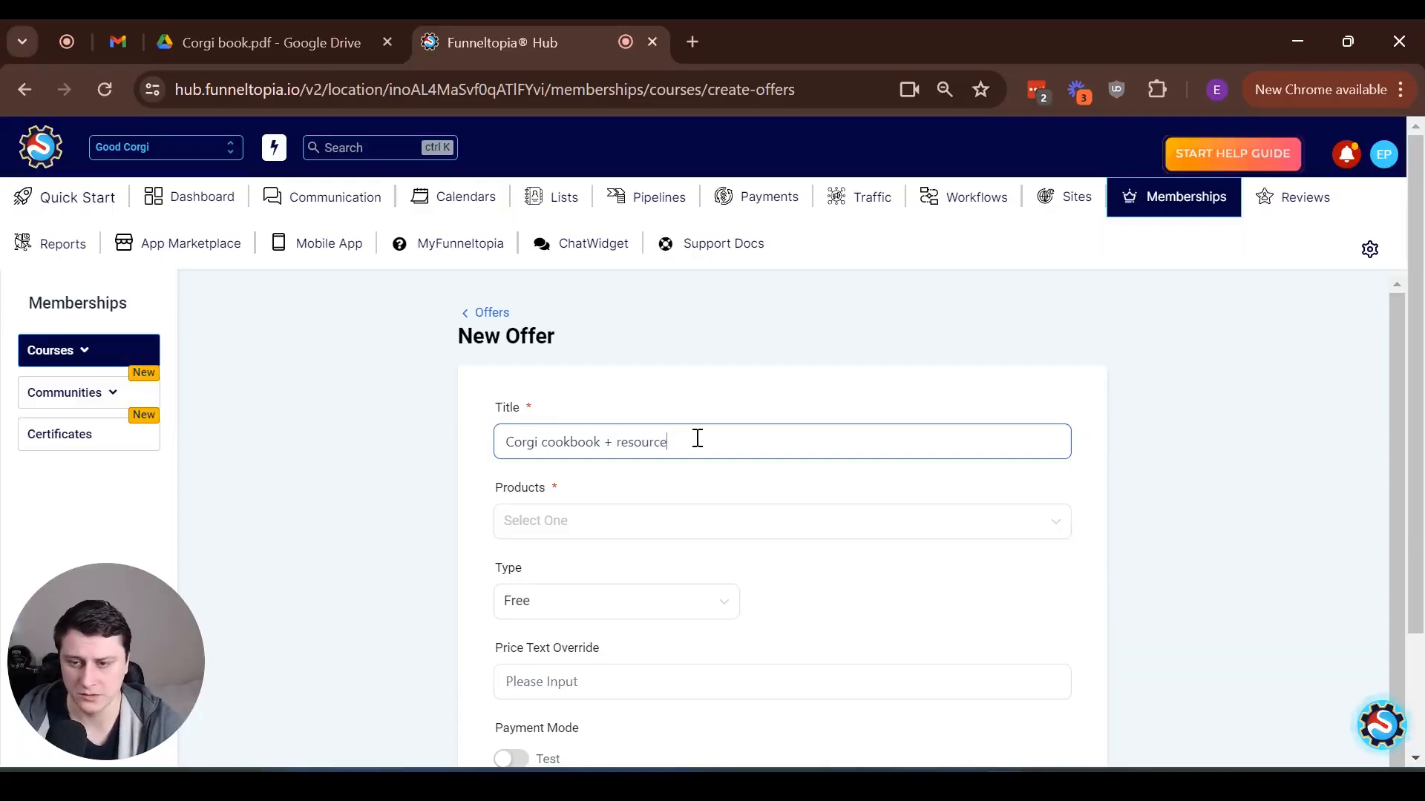
left_click(583, 529)
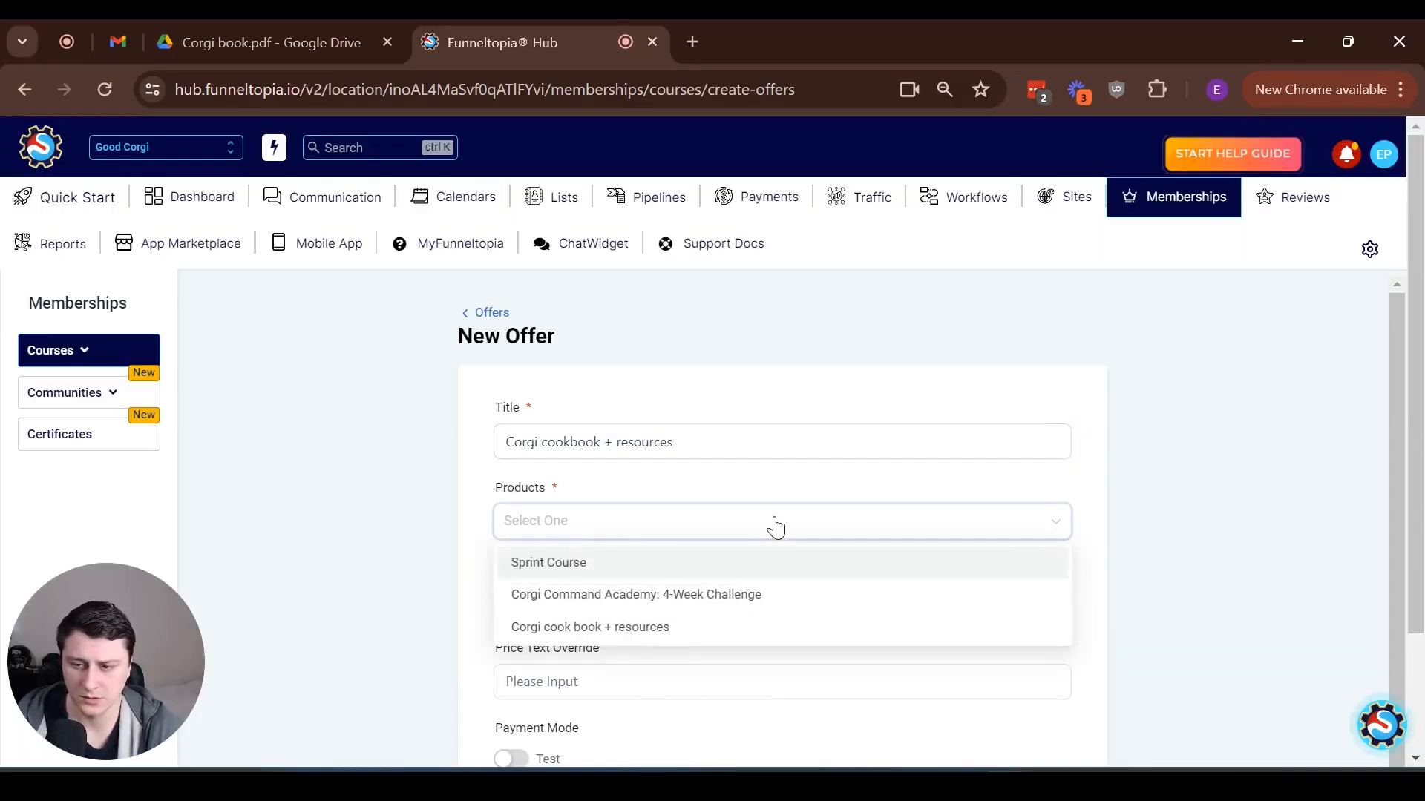
left_click(611, 635)
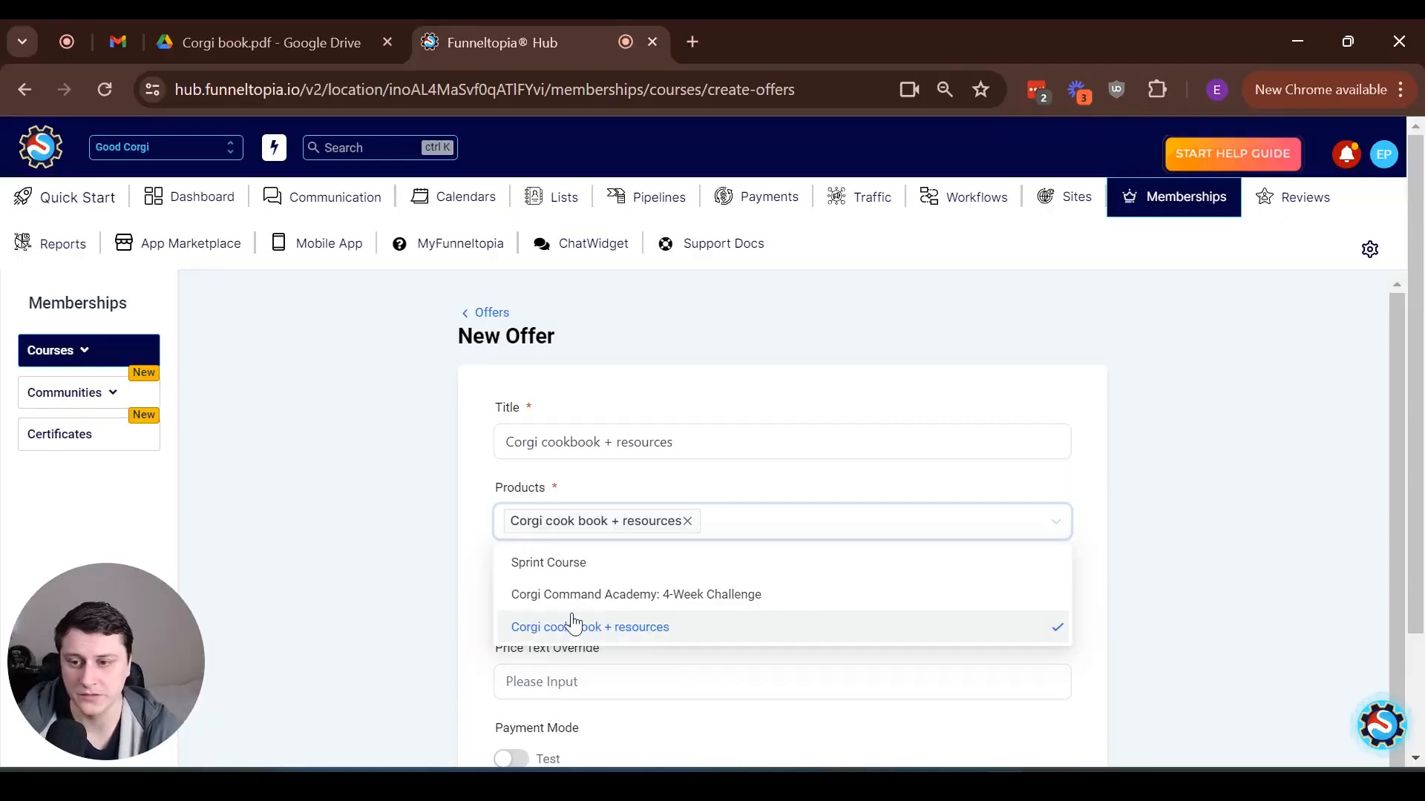
left_click(445, 486)
Set the offer's type to One Time with an amount of $17 USD
scroll(682, 540, "down", 1)
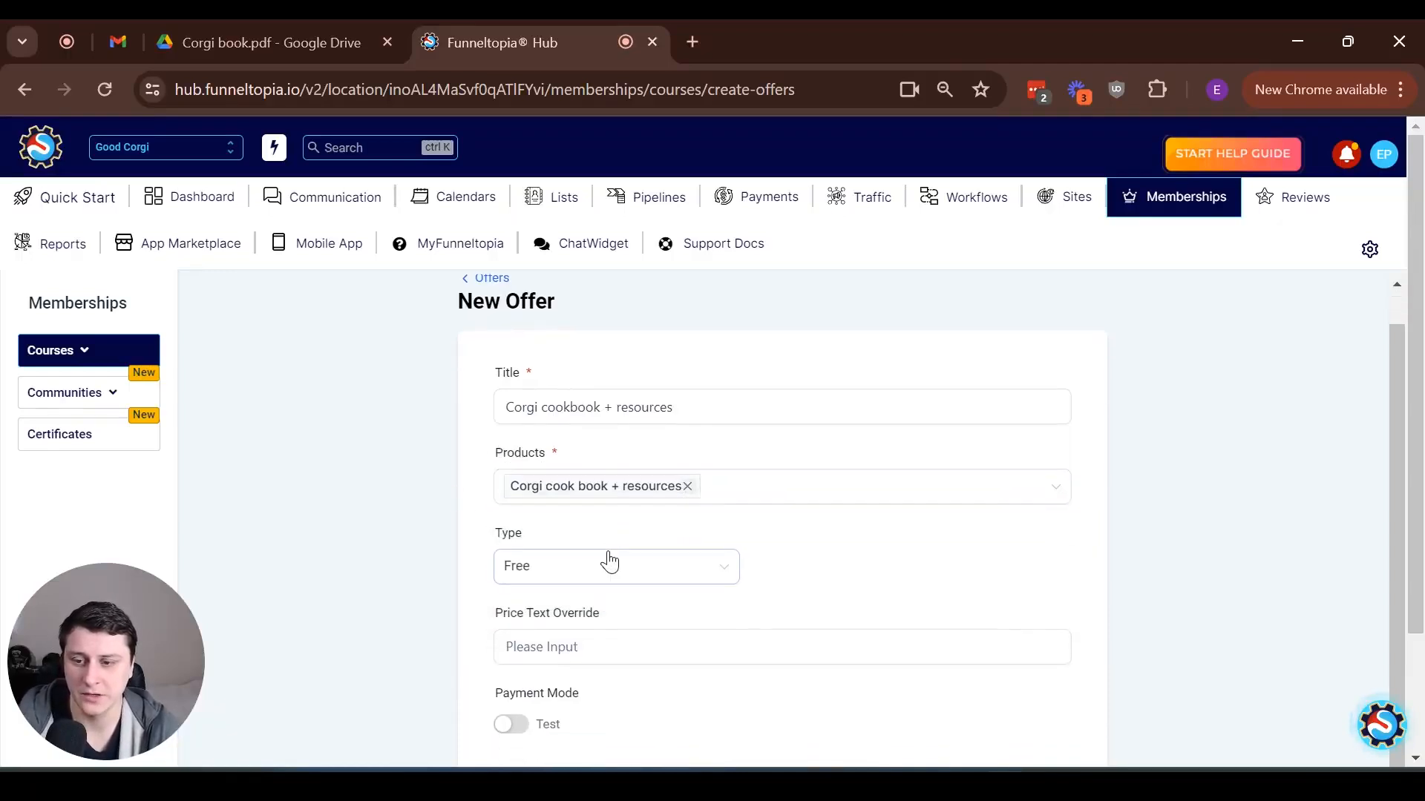
left_click(598, 569)
left_click(543, 608)
scroll(677, 564, "down", 1)
scroll(678, 565, "down", 1)
left_click(843, 405)
type("1")
left_click(525, 496)
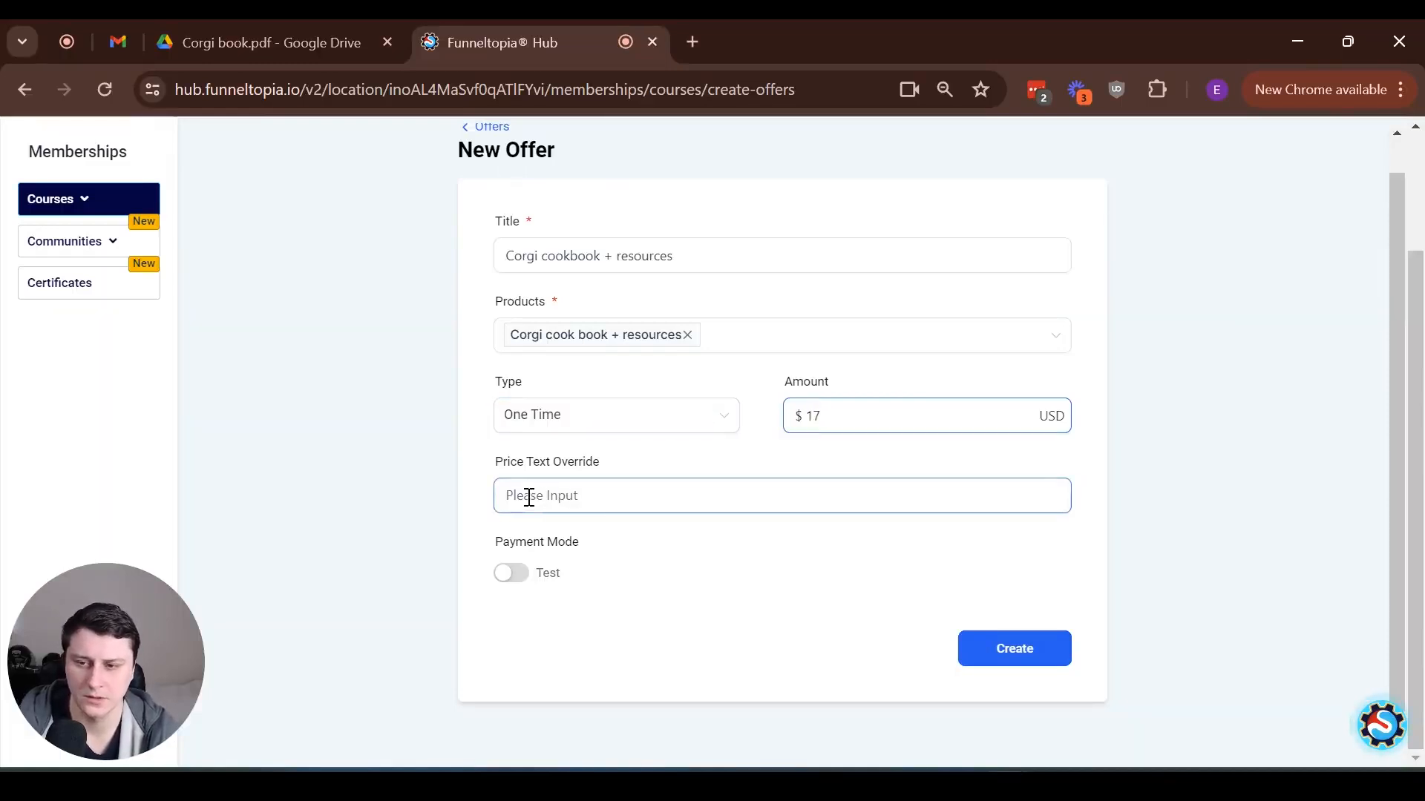
Switch the offer's payment mode to Live and create the offer
left_click(496, 589)
left_click(511, 575)
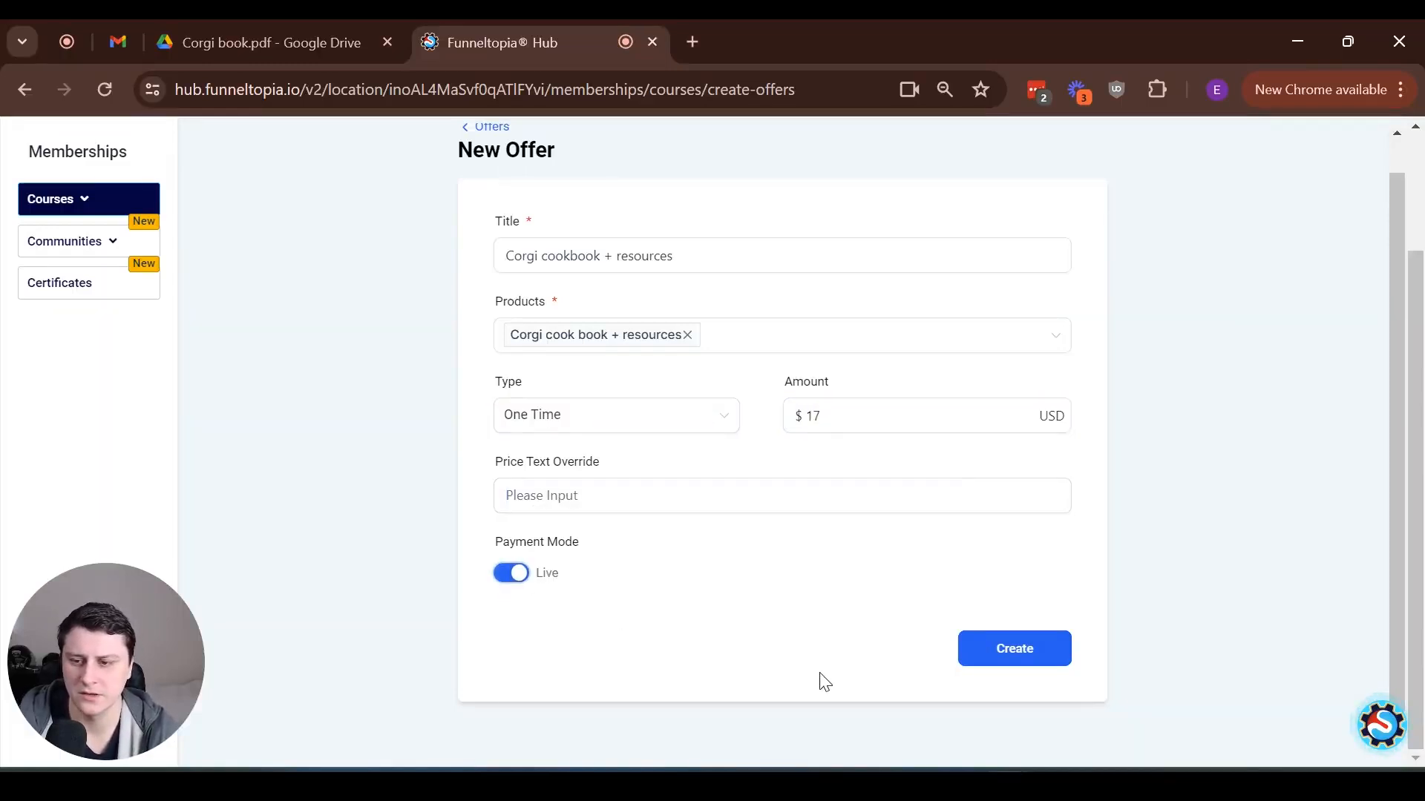
left_click(983, 654)
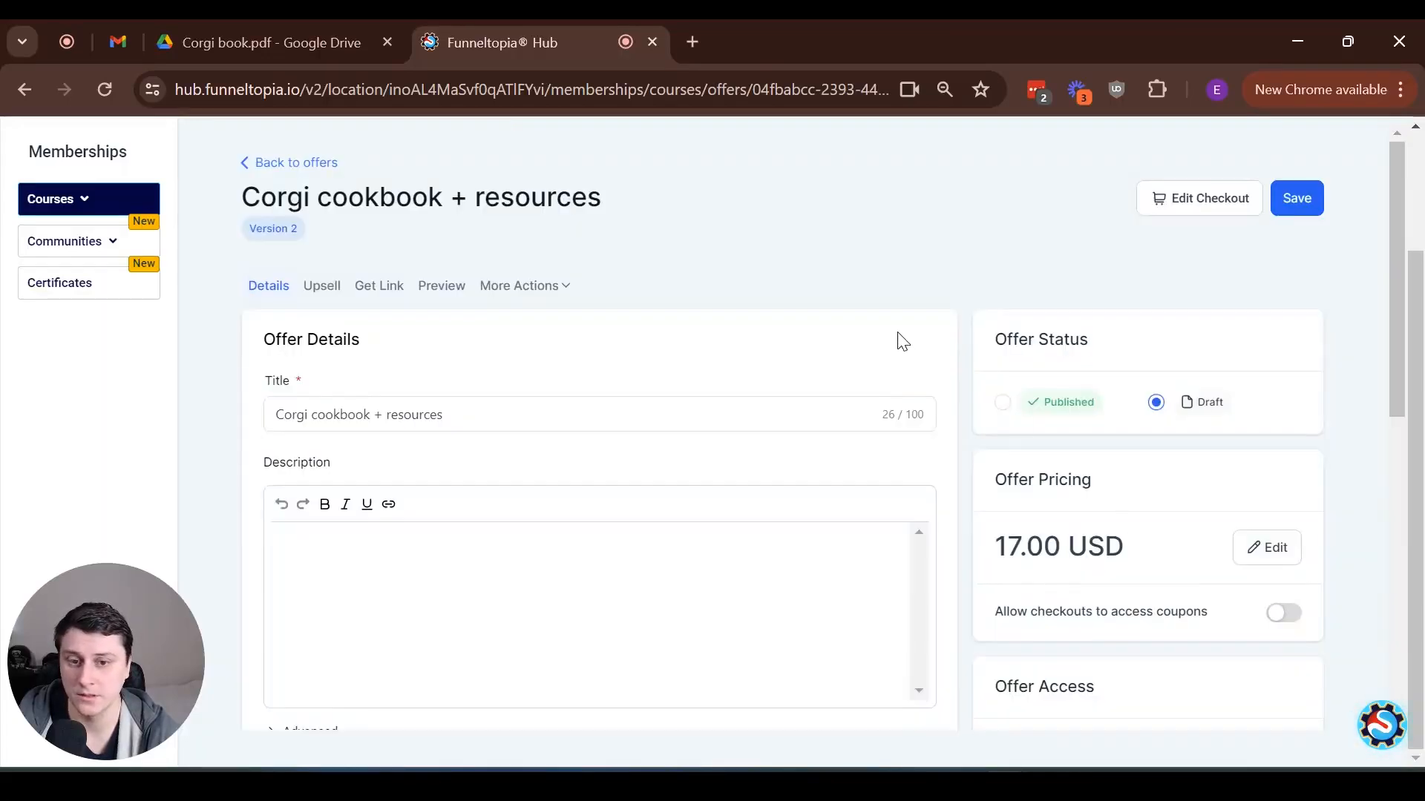
Try the option to begin offer access at a specific date, and switch it back off
scroll(902, 341, "down", 3)
scroll(1392, 368, "down", 1)
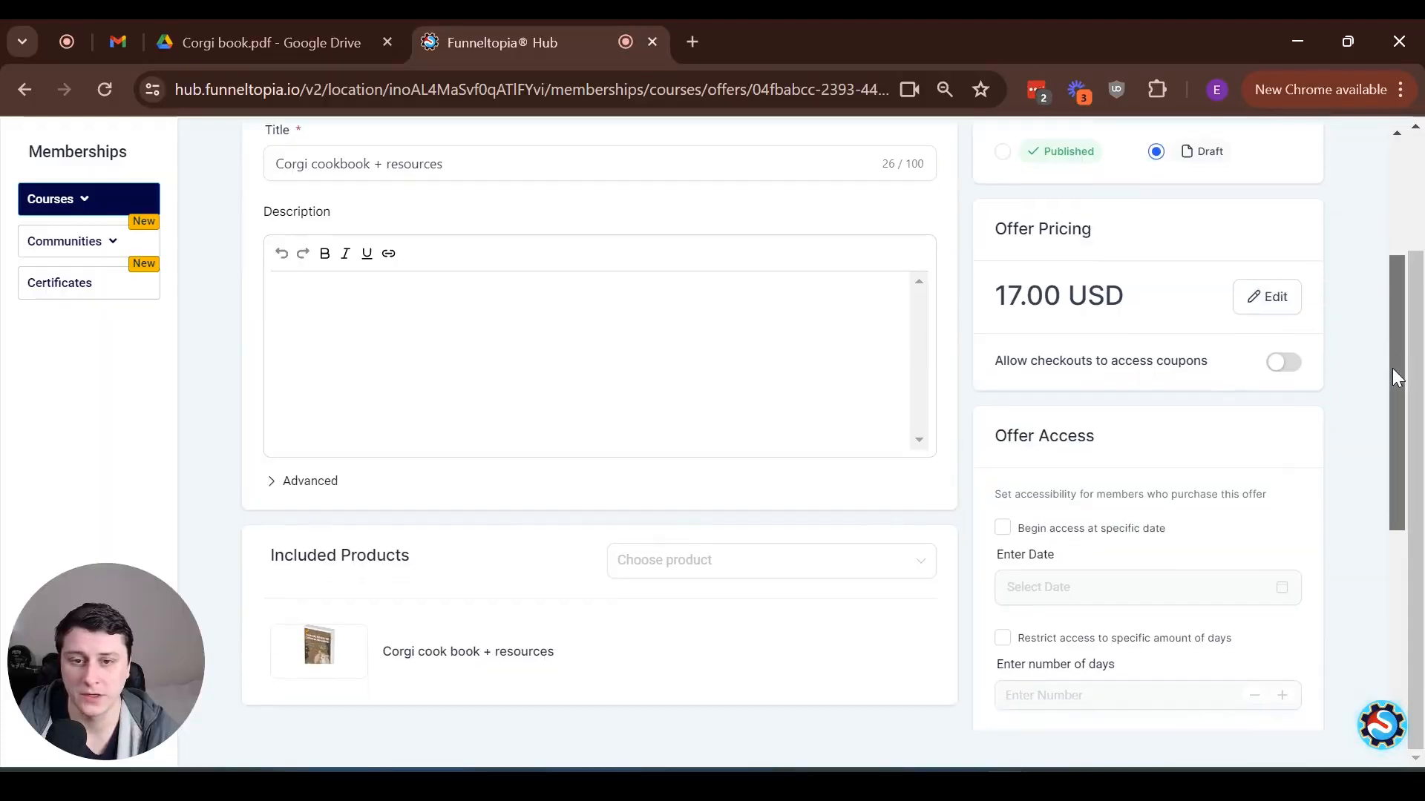
left_click_drag(1392, 368, 1388, 411)
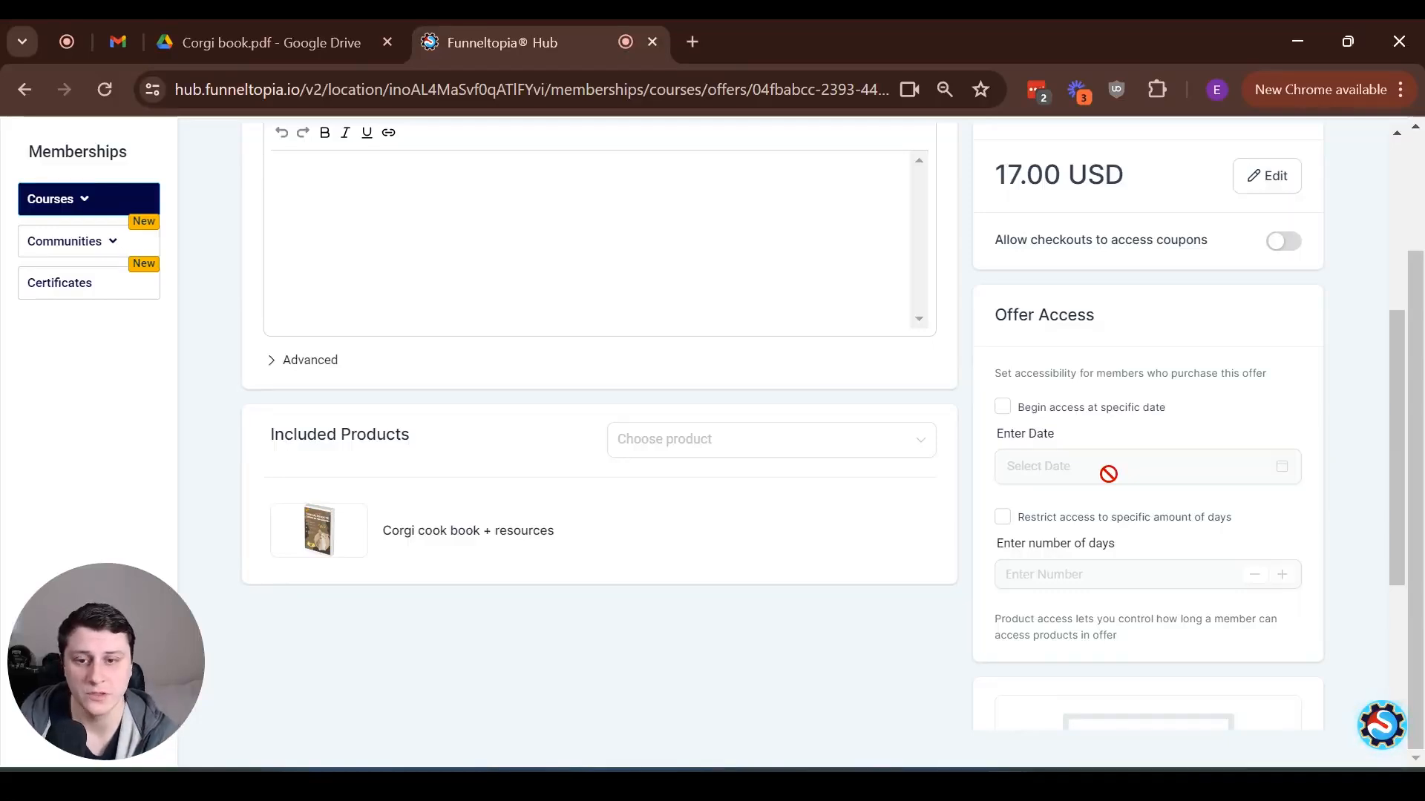
left_click(1003, 407)
left_click(1003, 407)
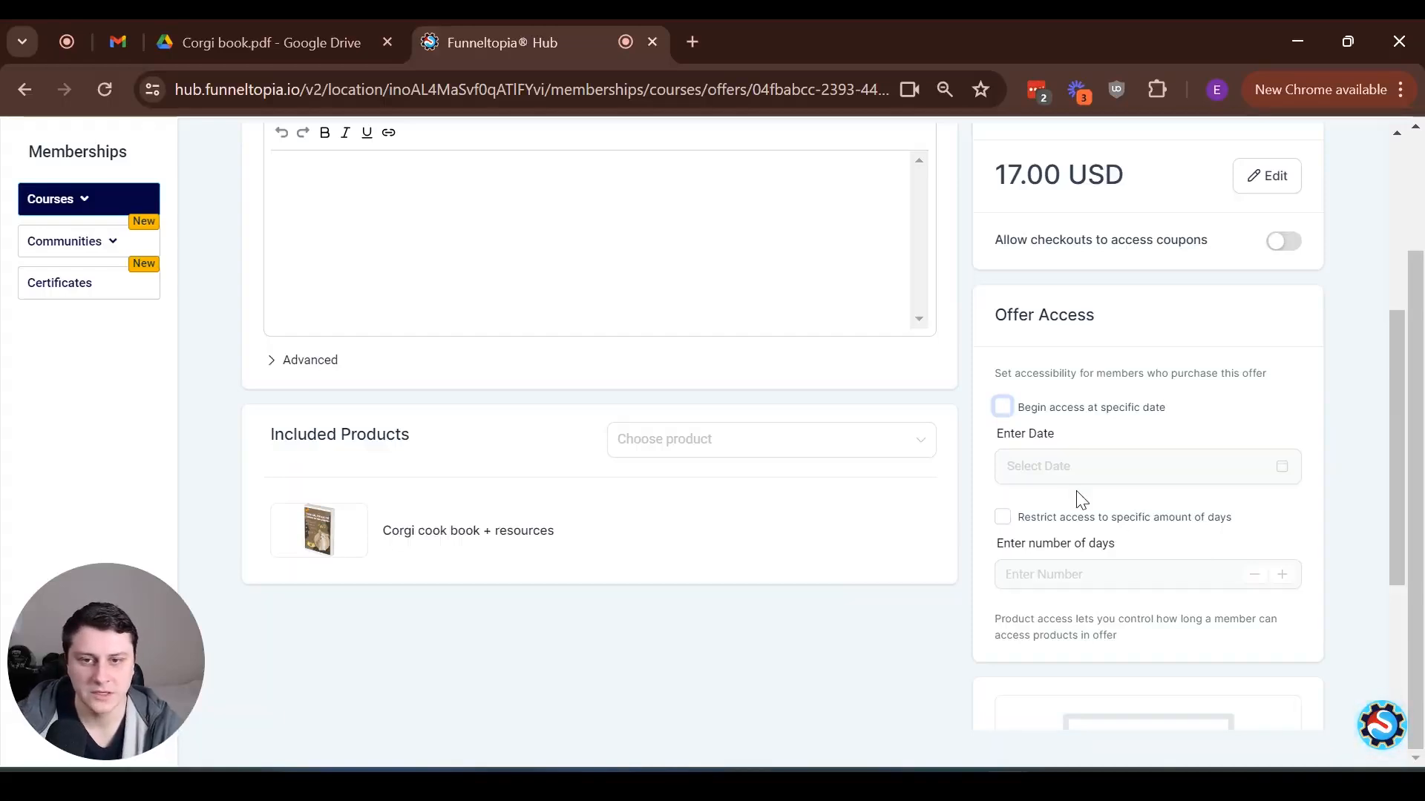
Set the offer's status to Published and save it, returning to the course offers
scroll(1080, 499, "up", 5)
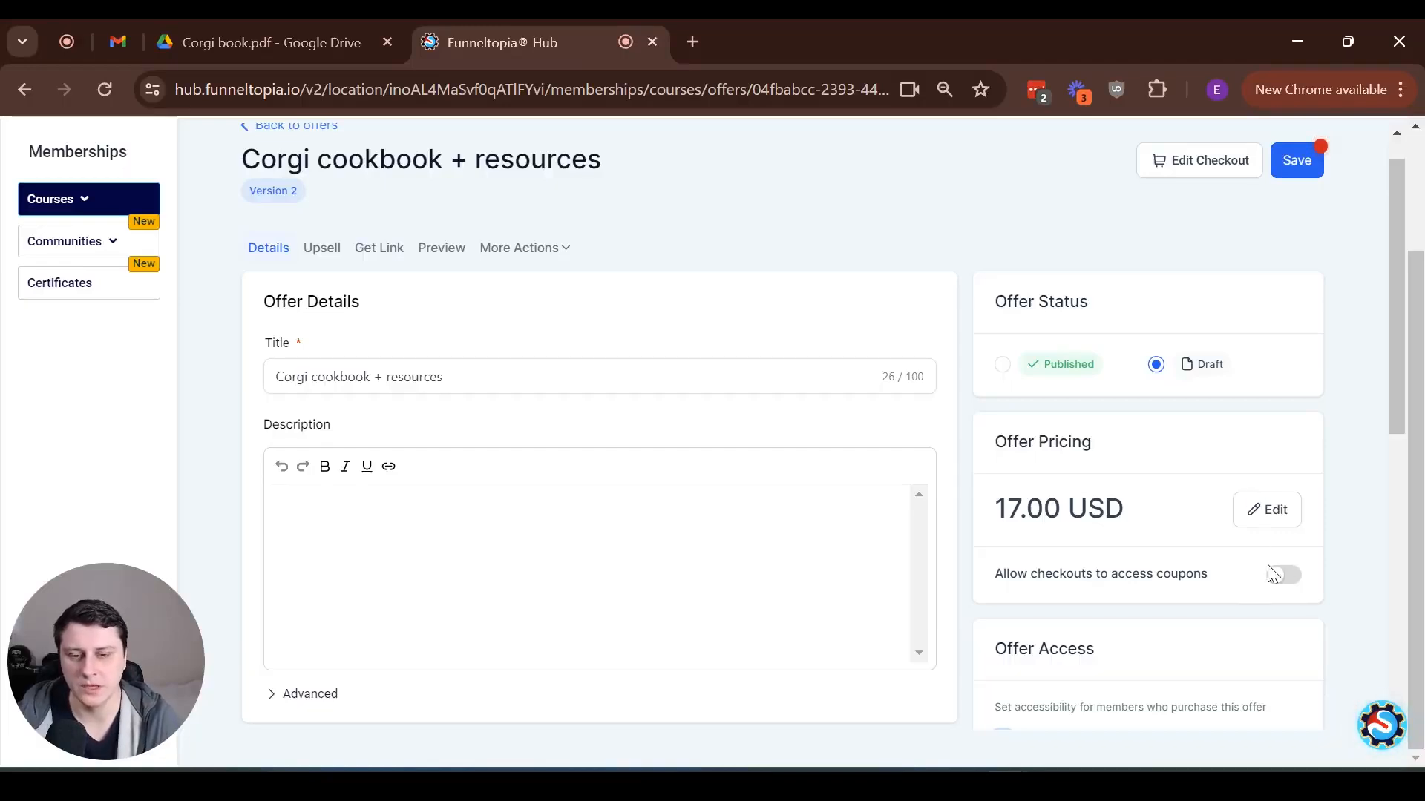
left_click(1006, 366)
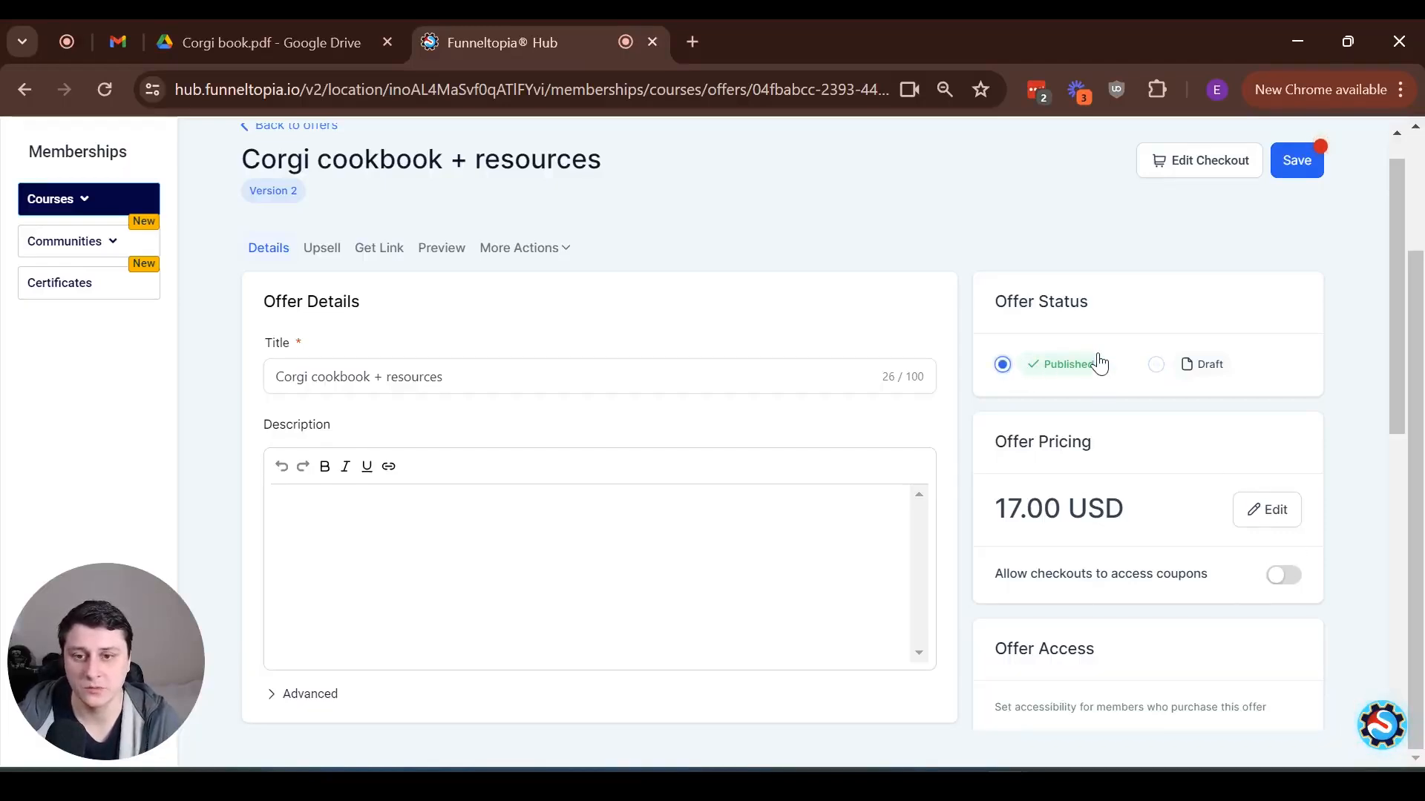
scroll(740, 382, "down", 5)
scroll(737, 390, "down", 2)
scroll(735, 388, "up", 7)
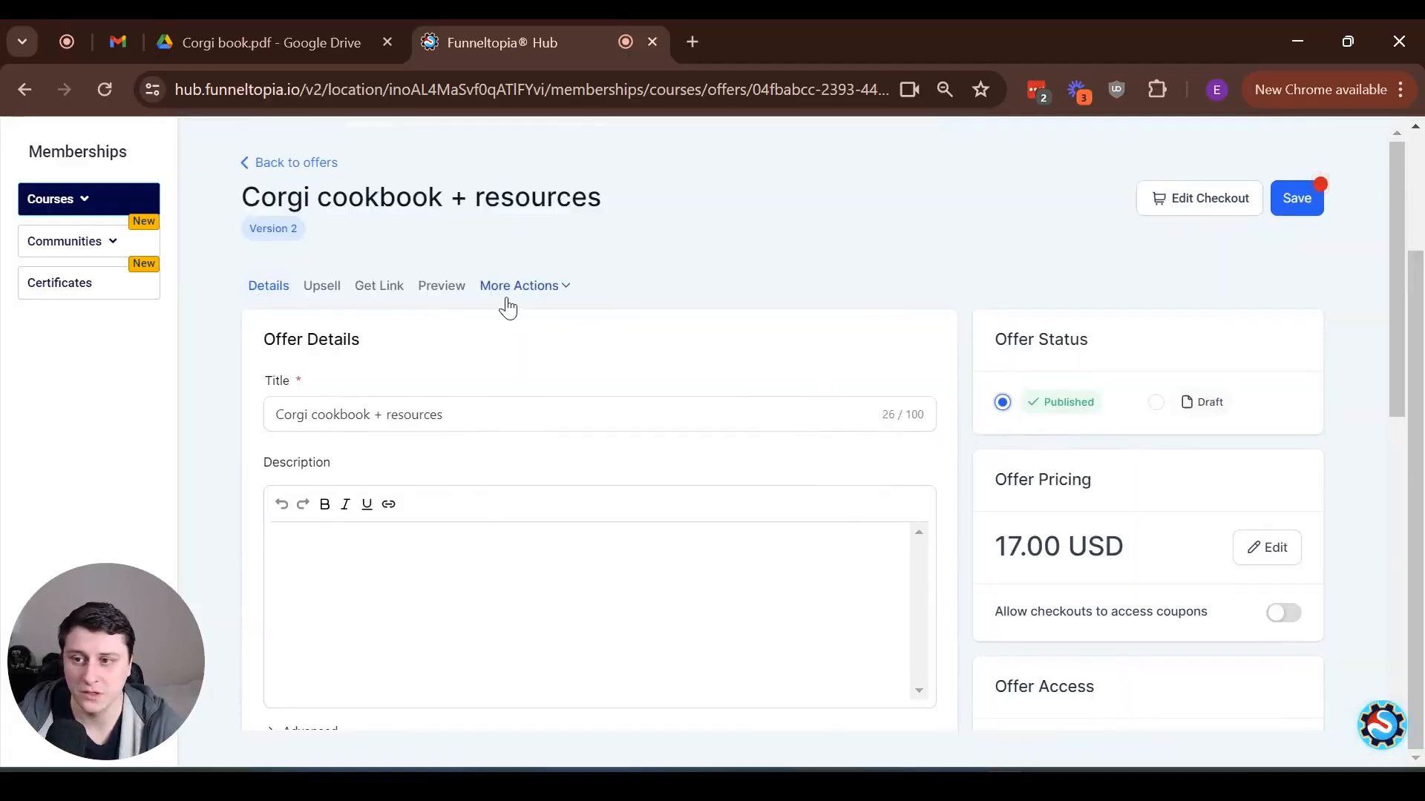
left_click(1313, 200)
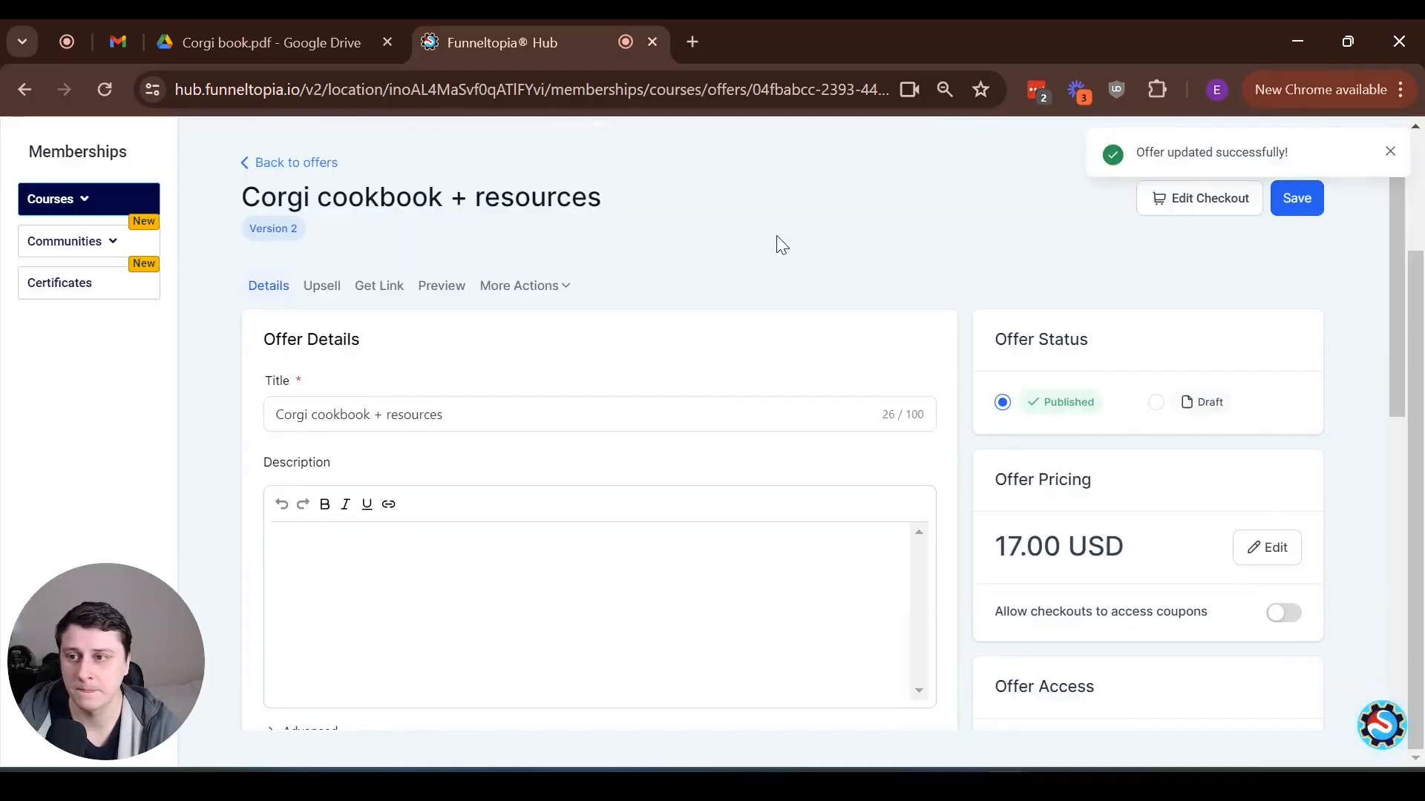
left_click(282, 163)
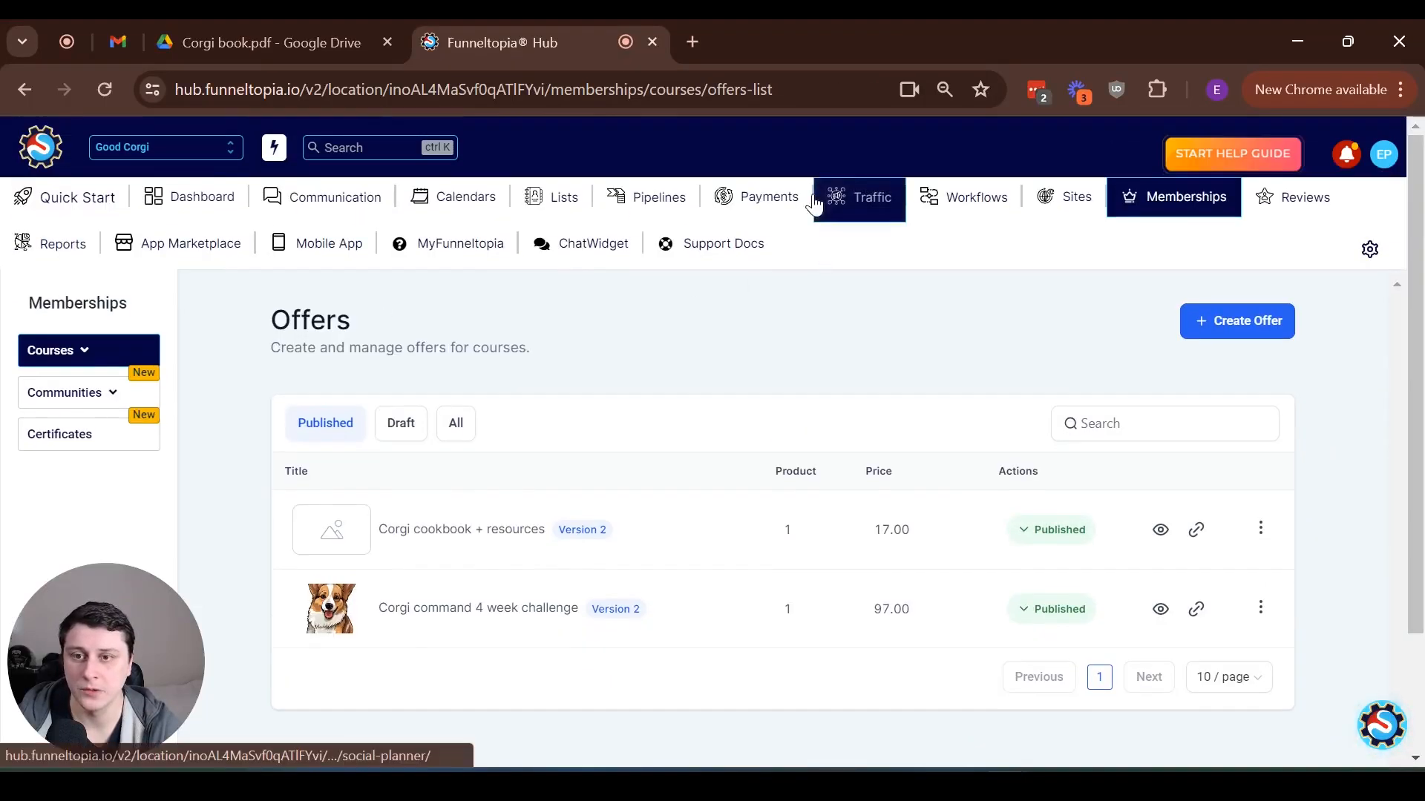
Start a new product in the Payments area
left_click(784, 195)
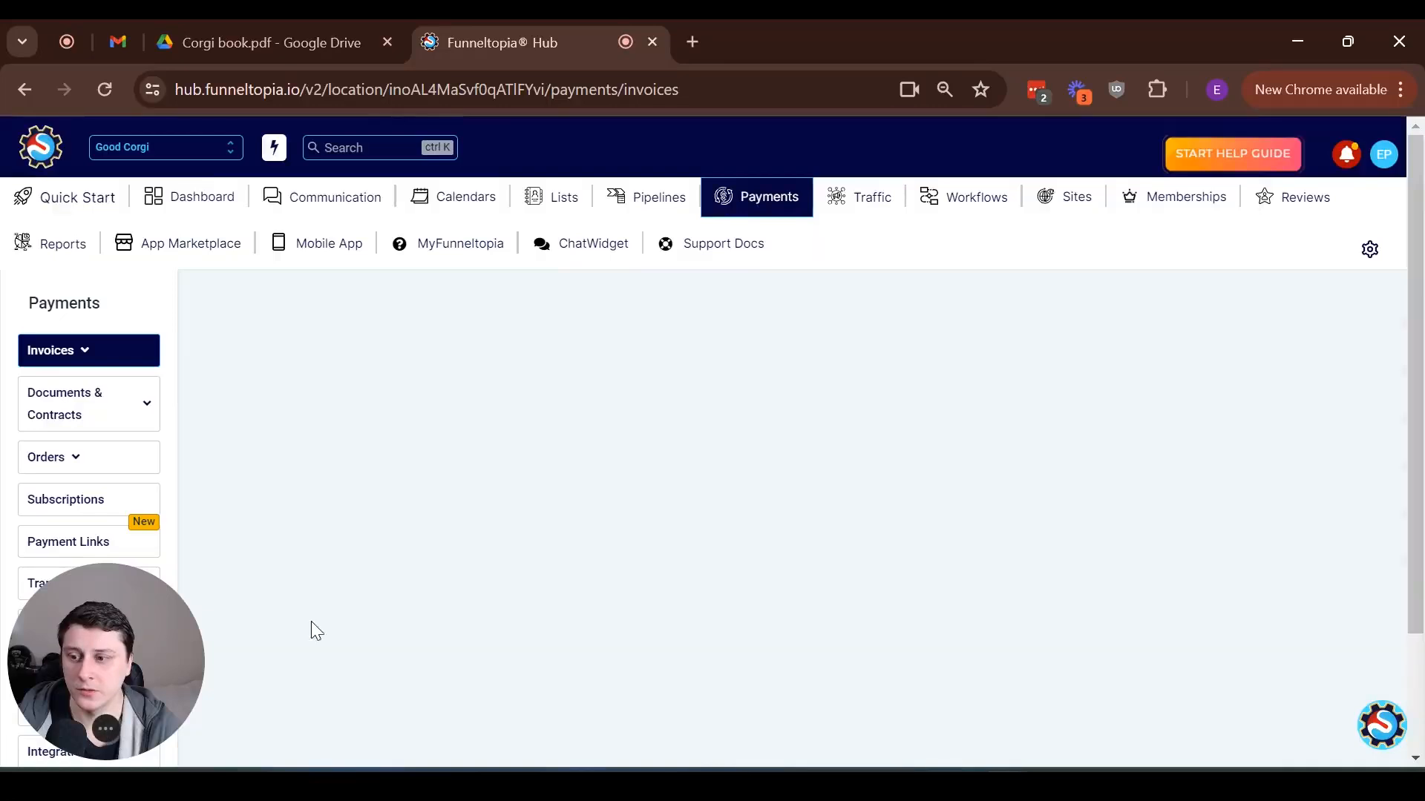
left_click_drag(166, 635, 1303, 643)
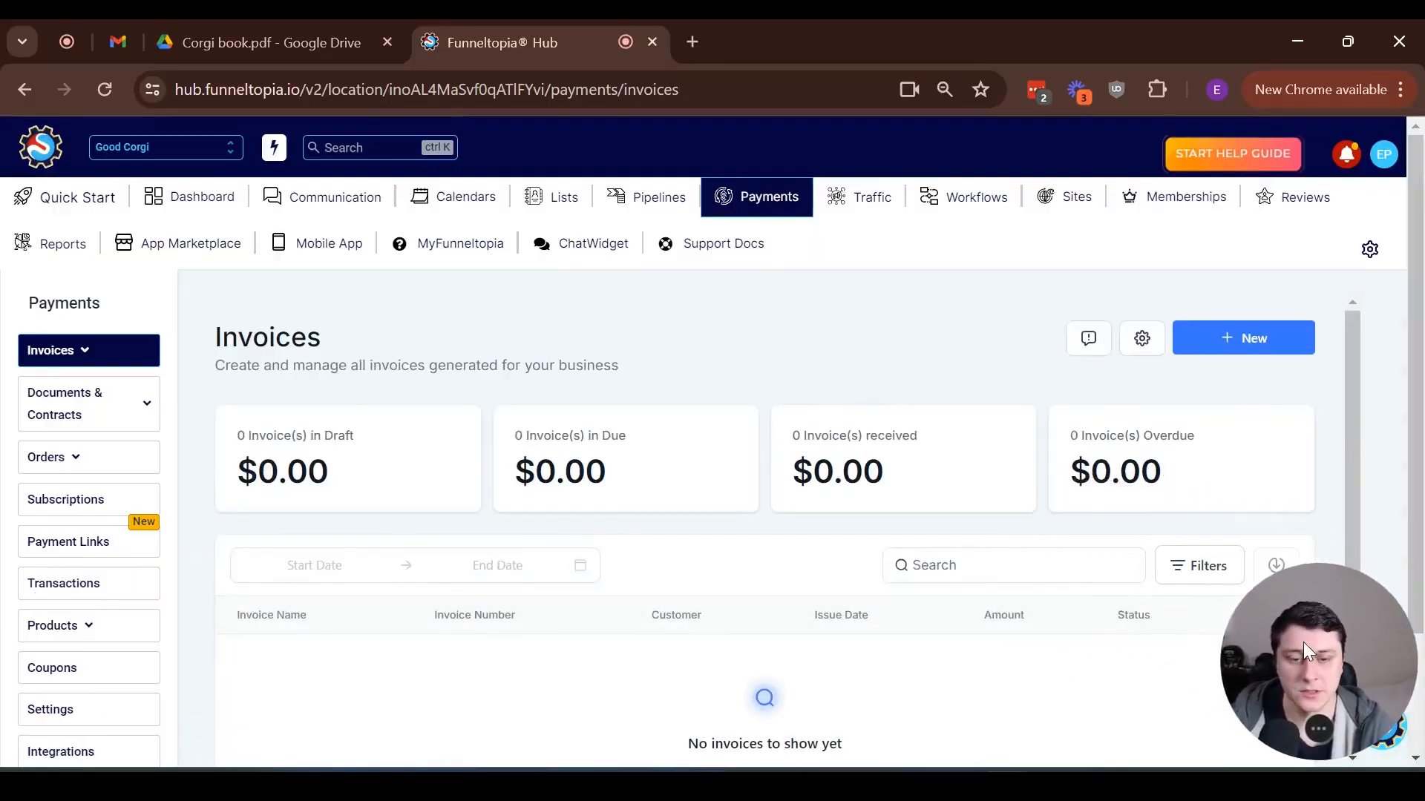
mouse_move(118, 623)
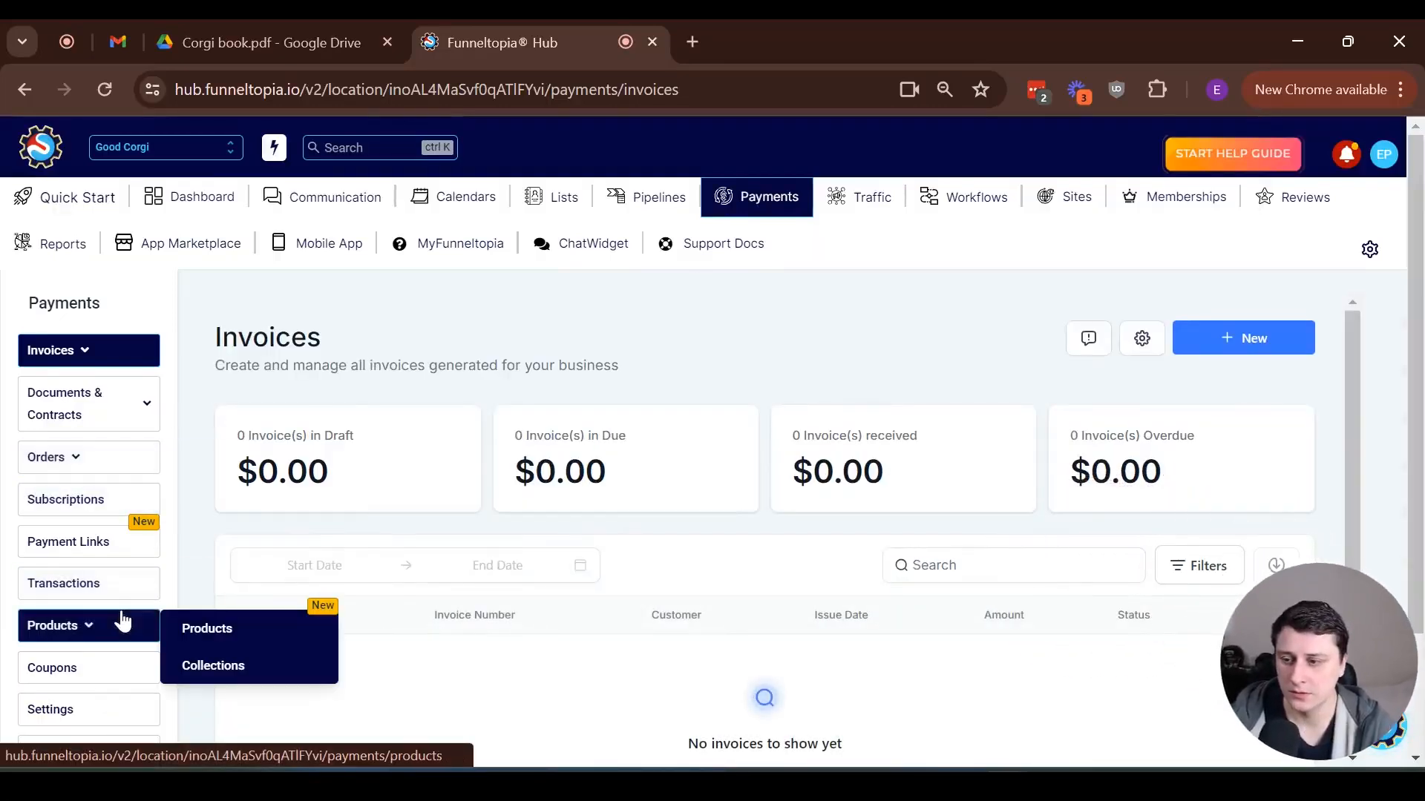
left_click(206, 628)
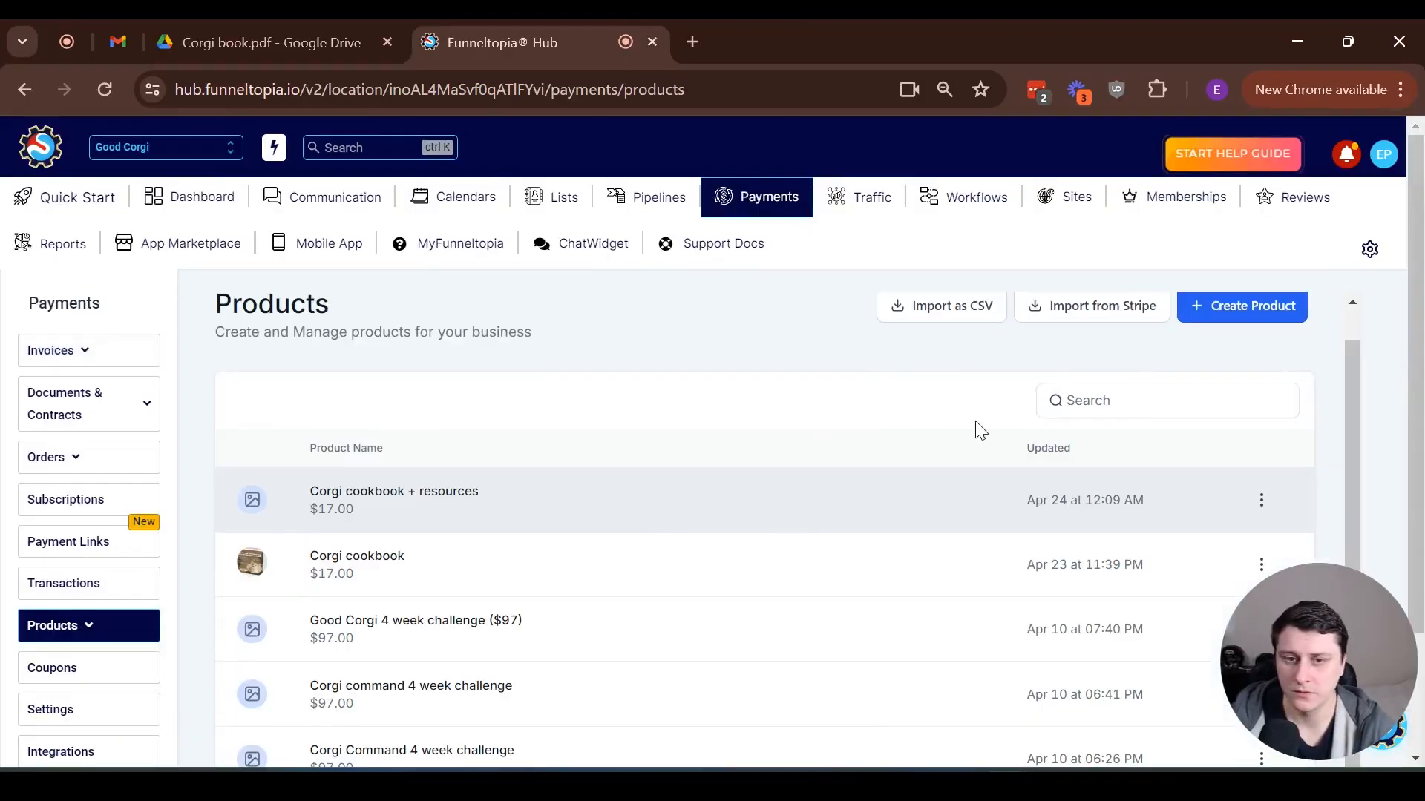
left_click(1265, 306)
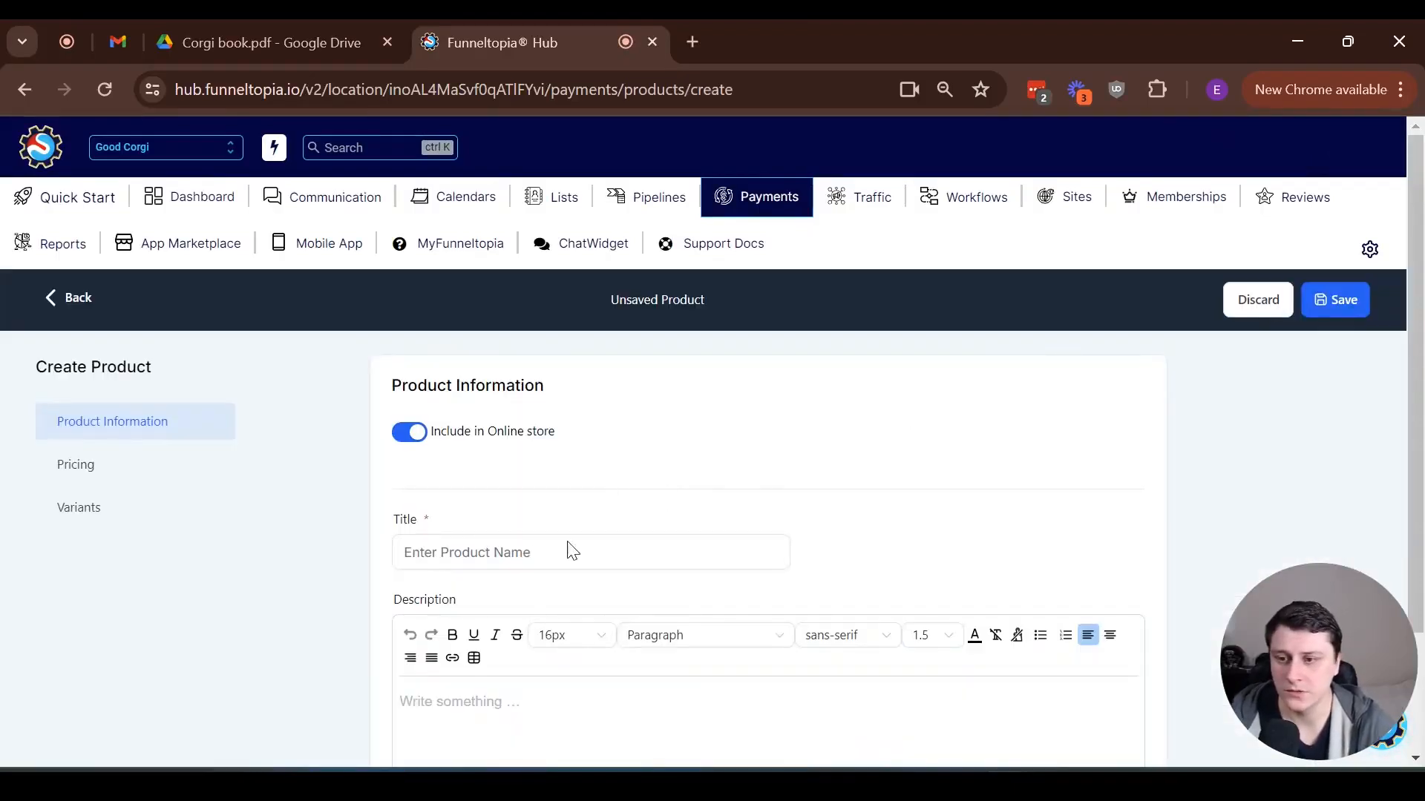
Title the new product "Corgi Cookbook + Resources"
left_click(539, 556)
type("C")
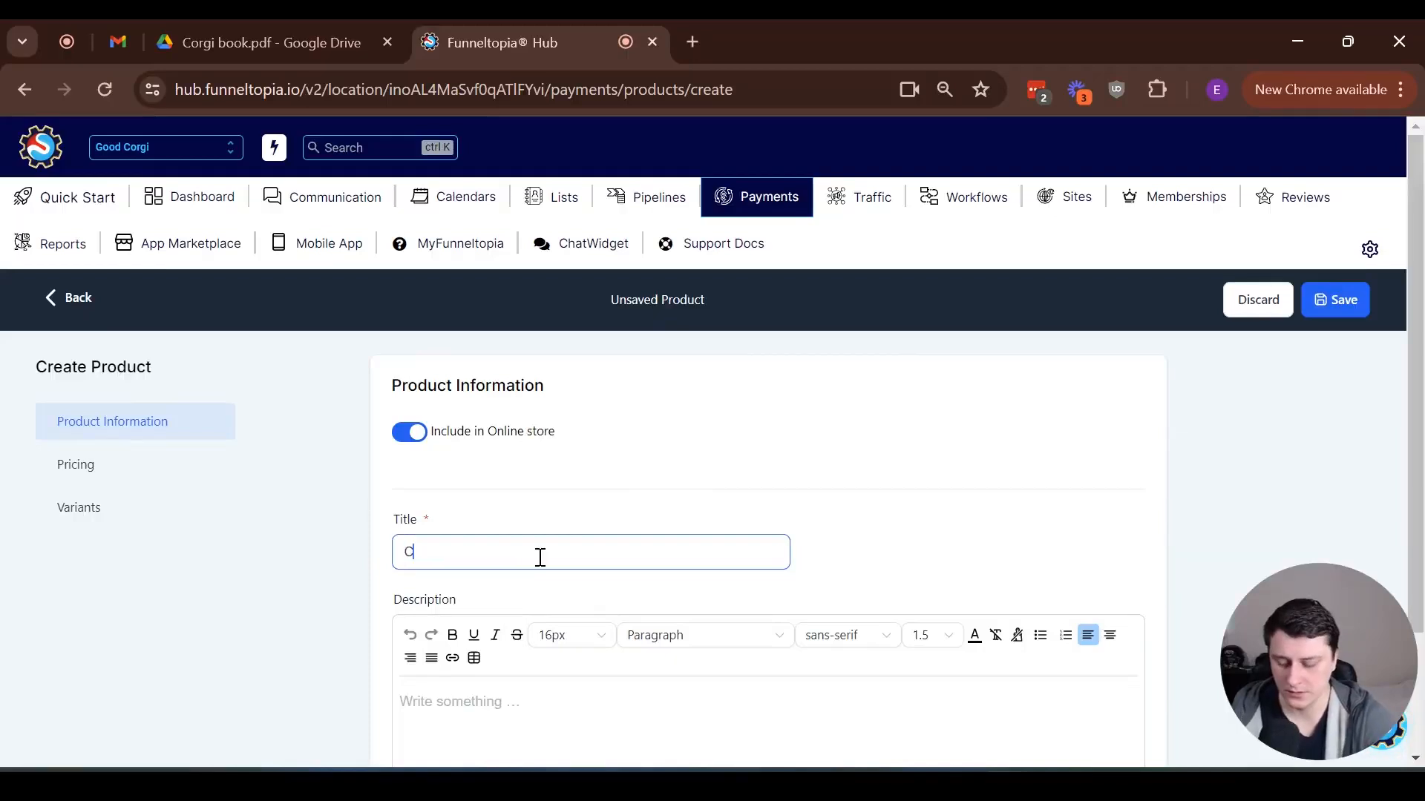
type("orgi Cookbook ")
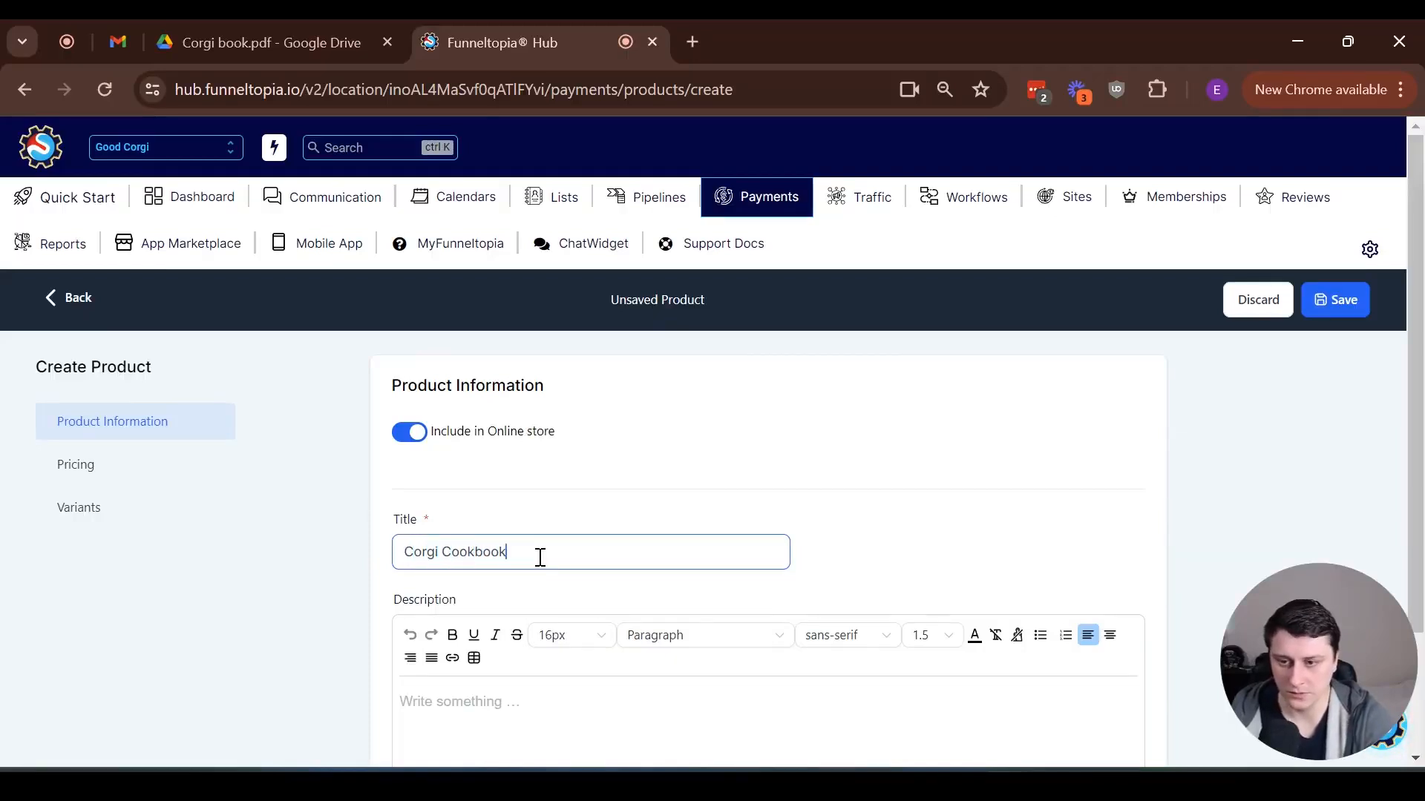
type("+ Rec")
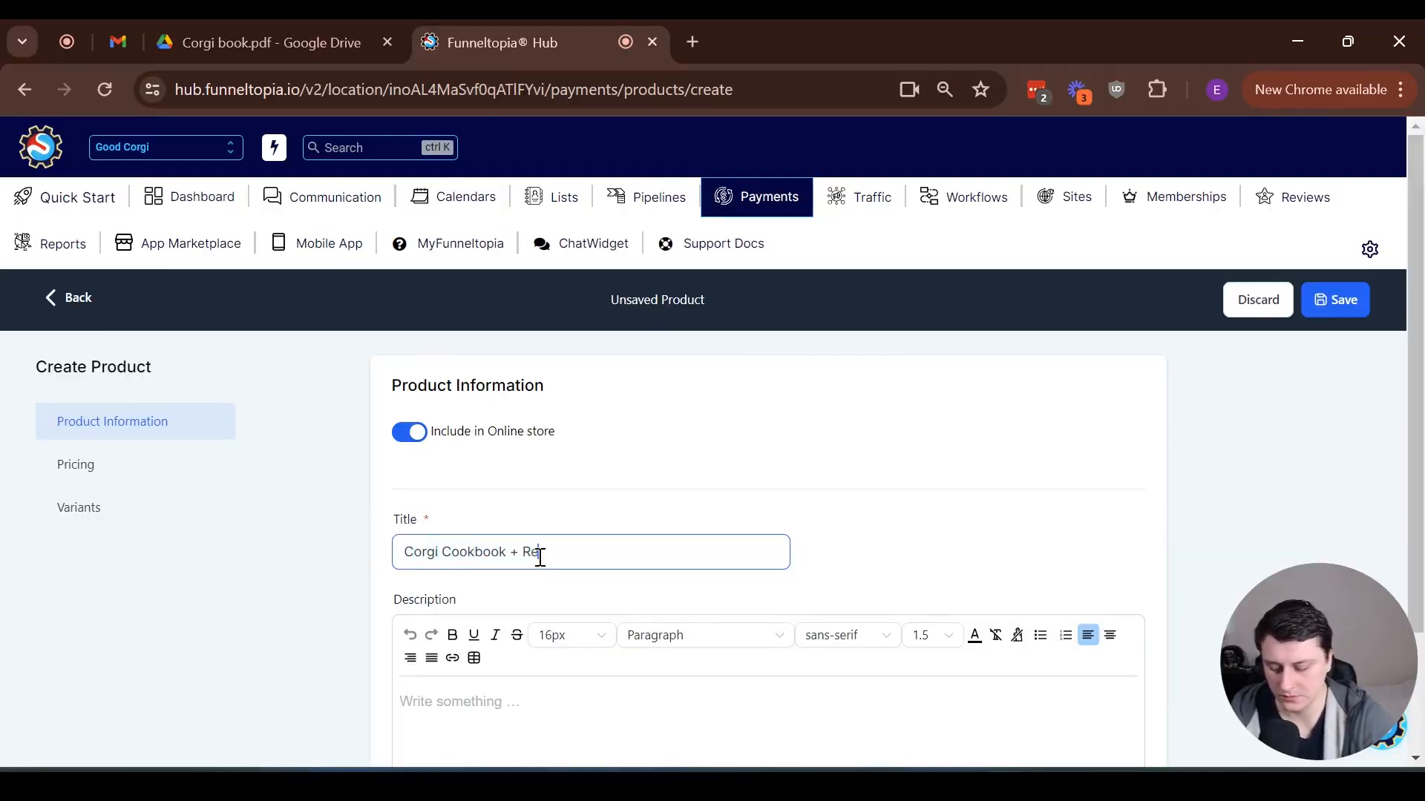
type("ources")
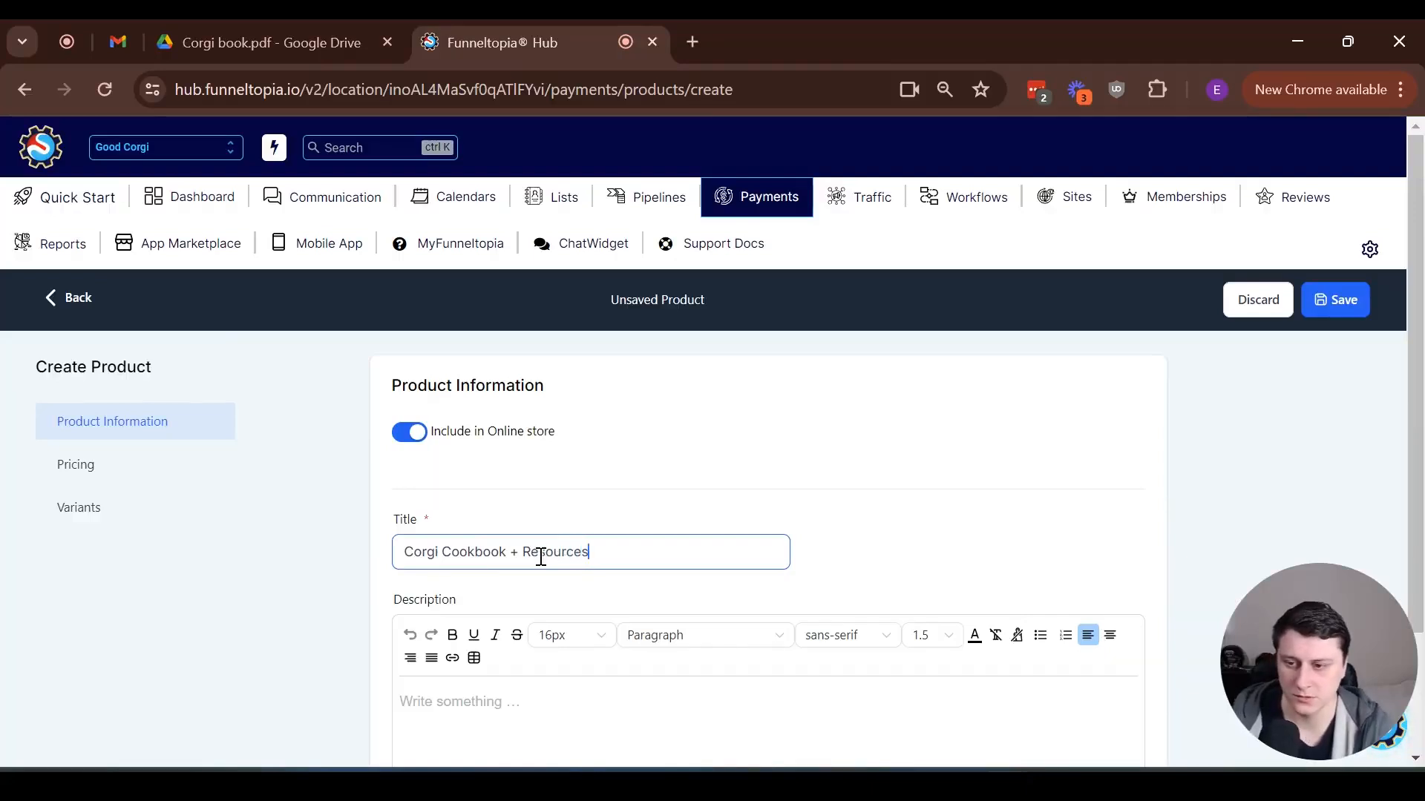
Add the existing file "Corgi book cover mockup.png" as the product's media image
scroll(542, 557, "down", 9)
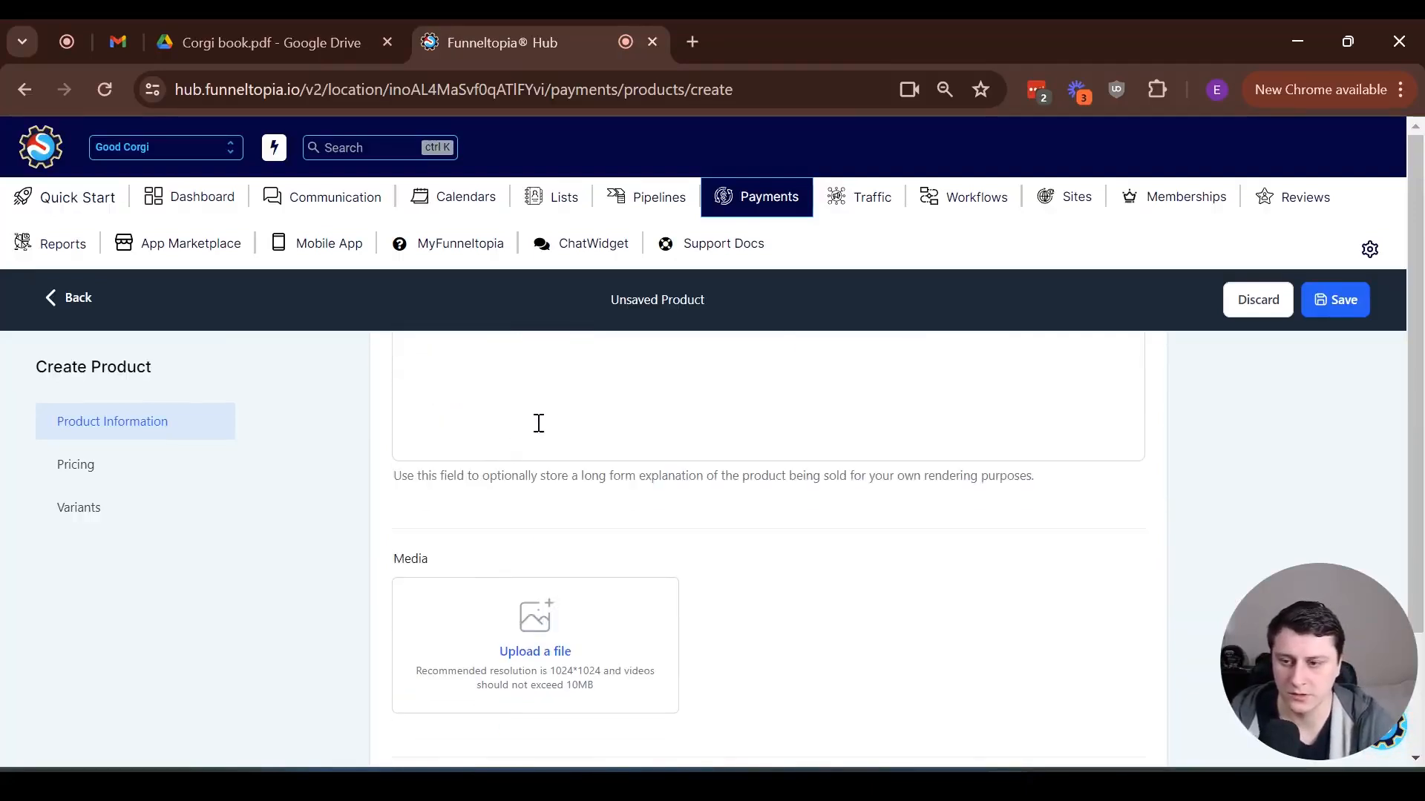
left_click(550, 432)
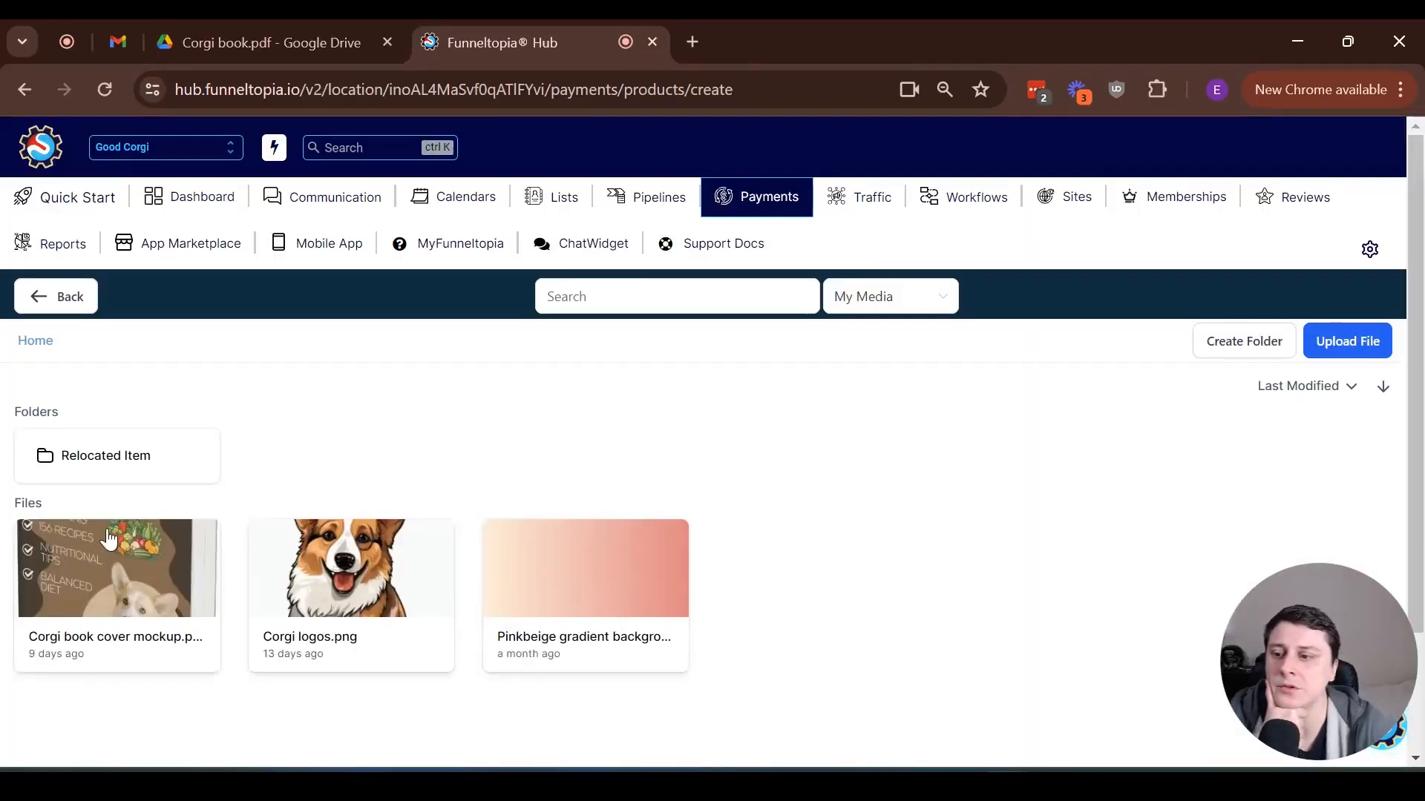
left_click(89, 629)
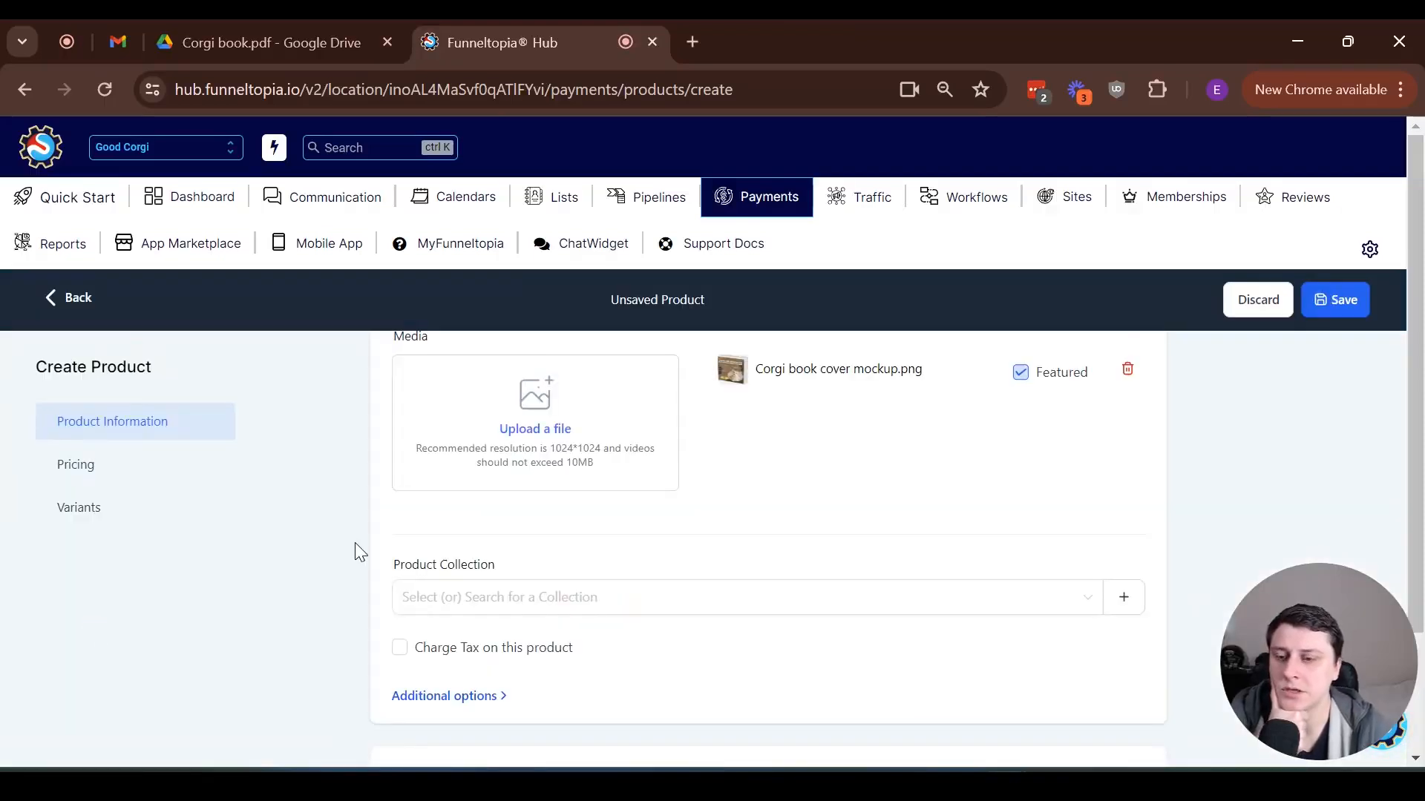
Set the product's one-time price amount to $17 USD
scroll(355, 545, "down", 2)
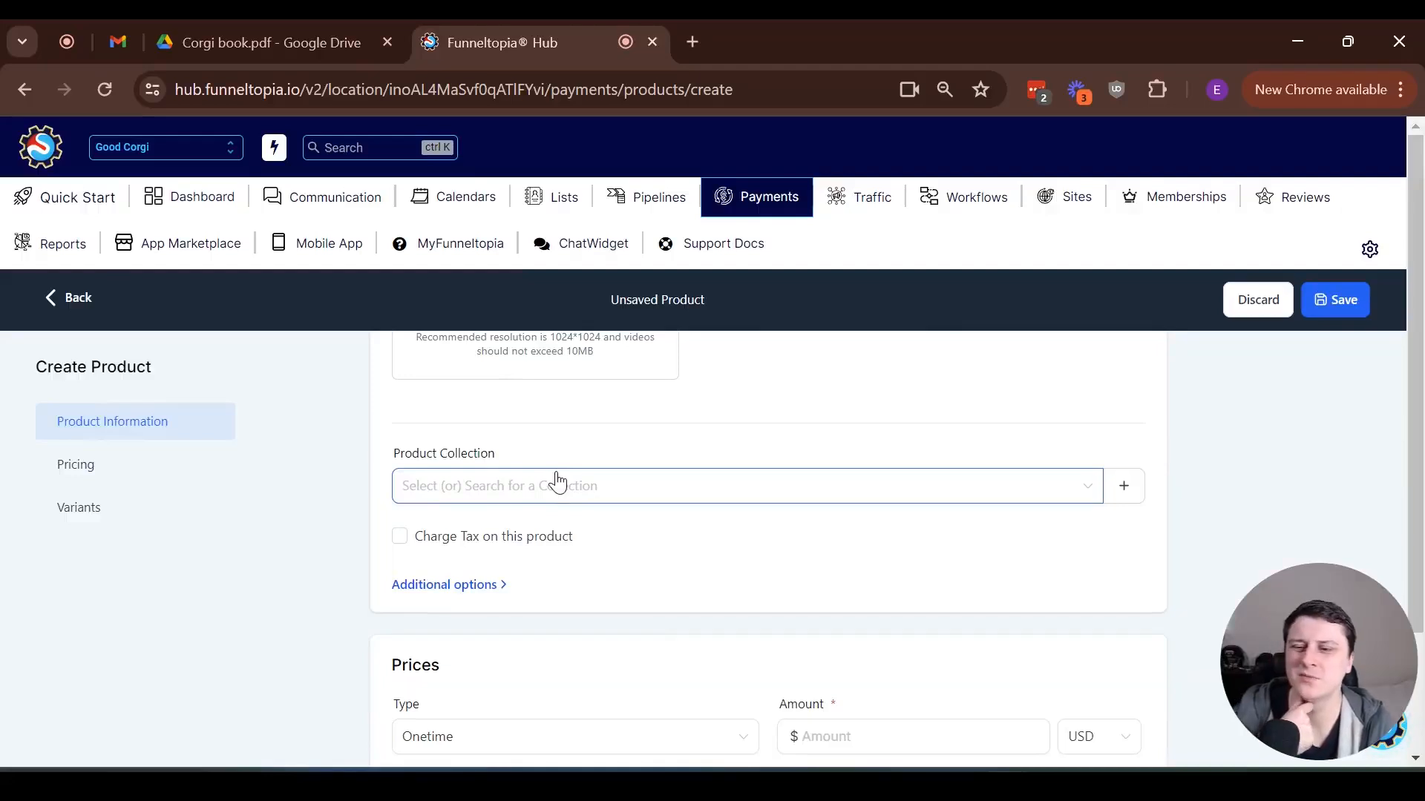
left_click(443, 585)
scroll(345, 579, "down", 2)
scroll(345, 577, "down", 4)
left_click(871, 449)
type("17")
Enable the membership offer for the product's price and select the "Corgi cookbook + resources" offer
left_click(478, 437)
left_click(482, 439)
left_click(467, 627)
scroll(357, 552, "down", 3)
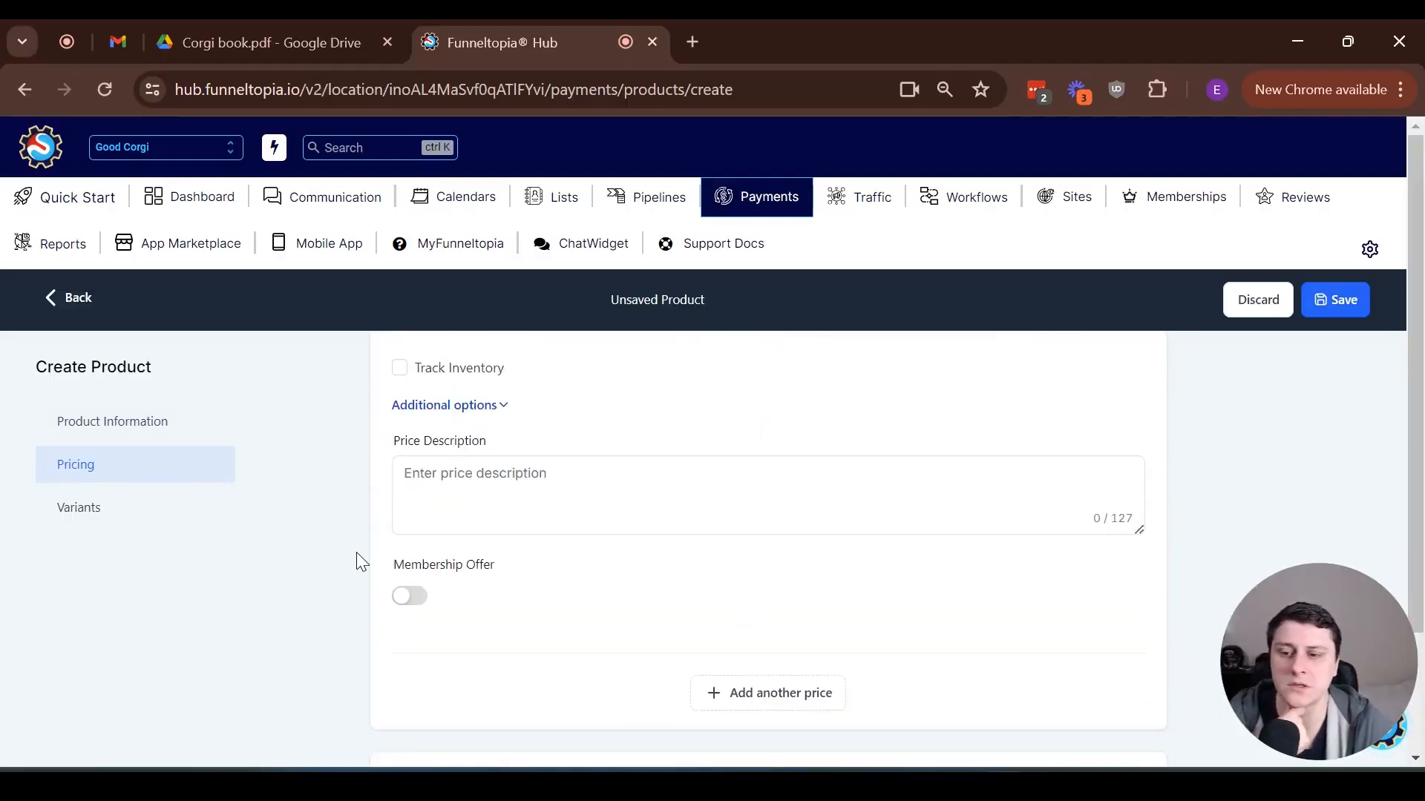
left_click(419, 596)
scroll(422, 598, "down", 1)
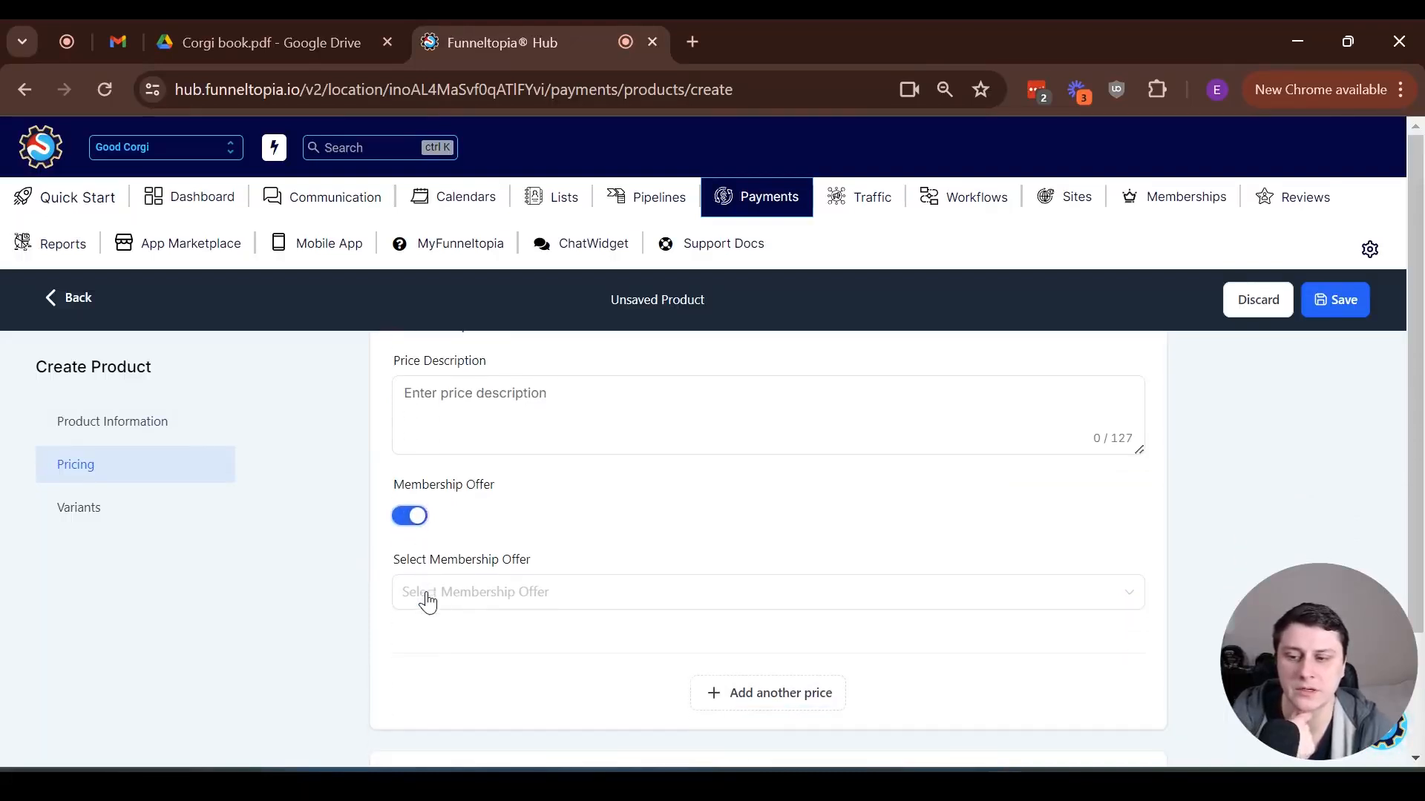
left_click(499, 595)
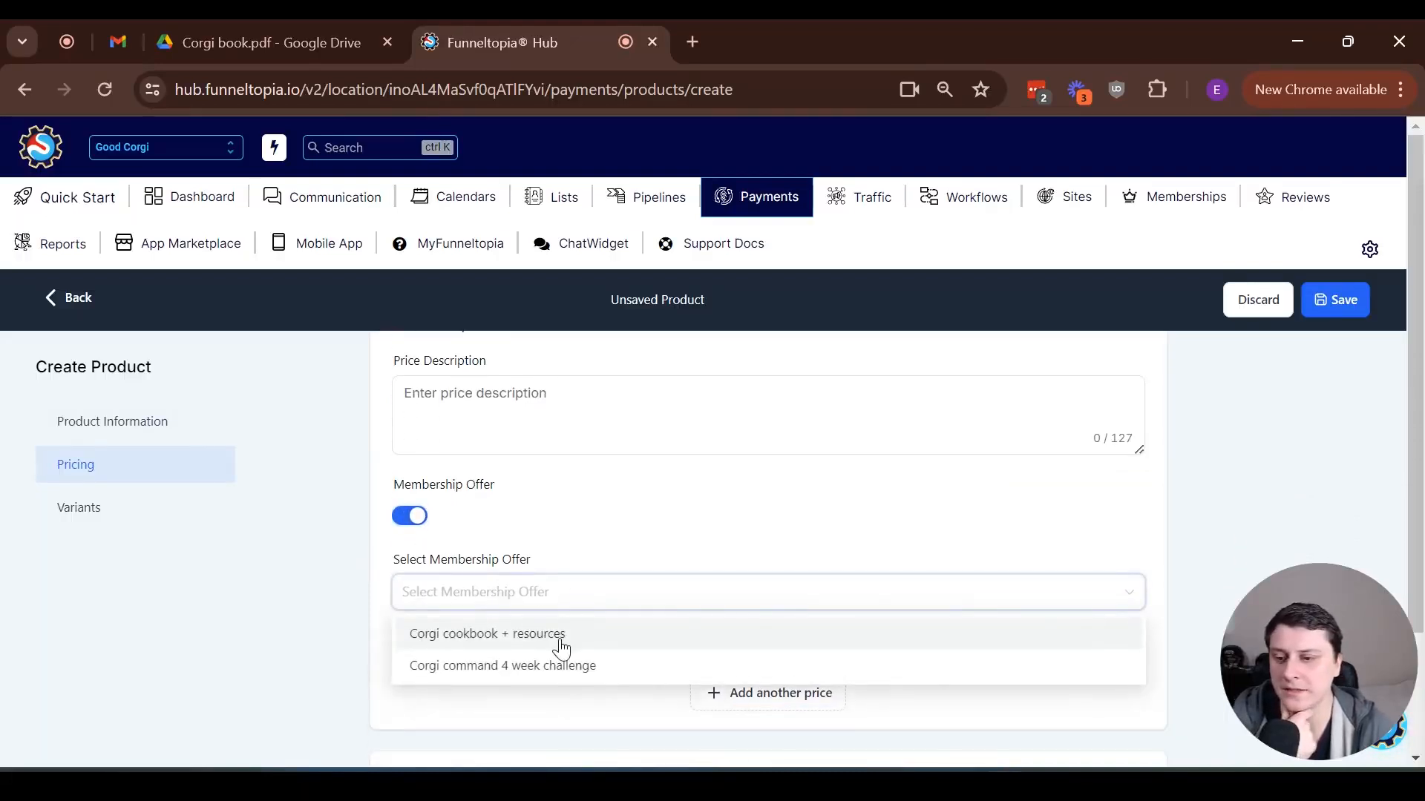
left_click(524, 636)
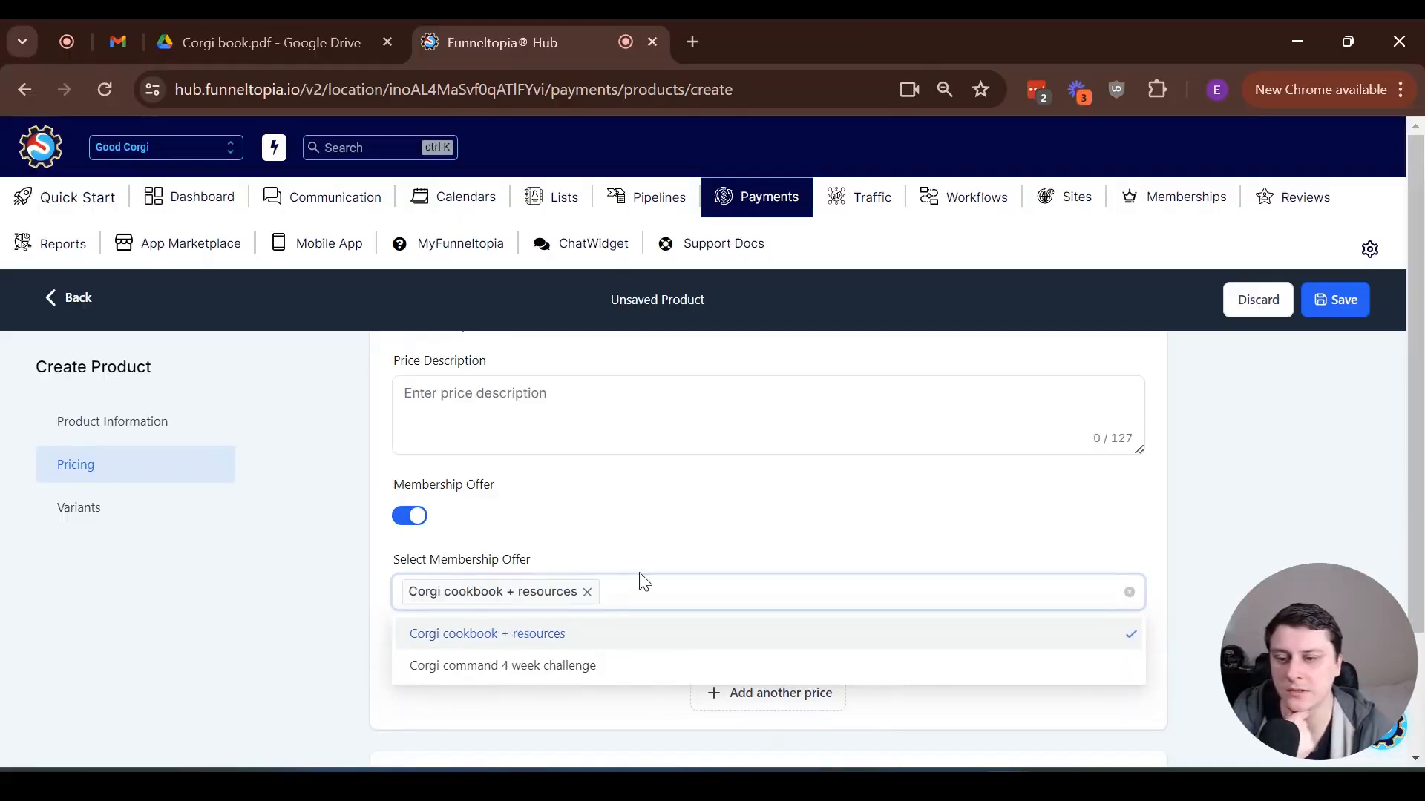
left_click(643, 546)
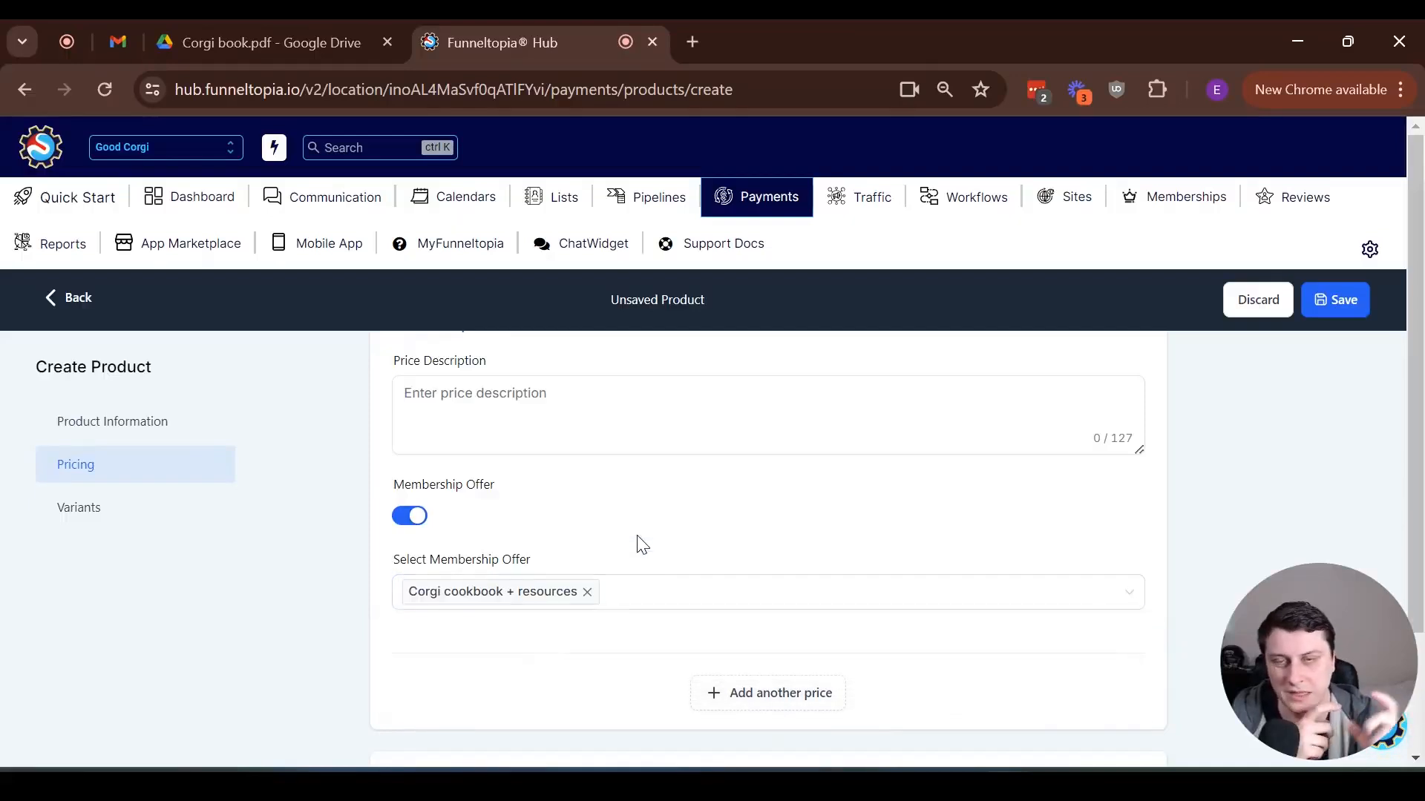
Save the new cookbook product and return to the product list
scroll(638, 546, "down", 2)
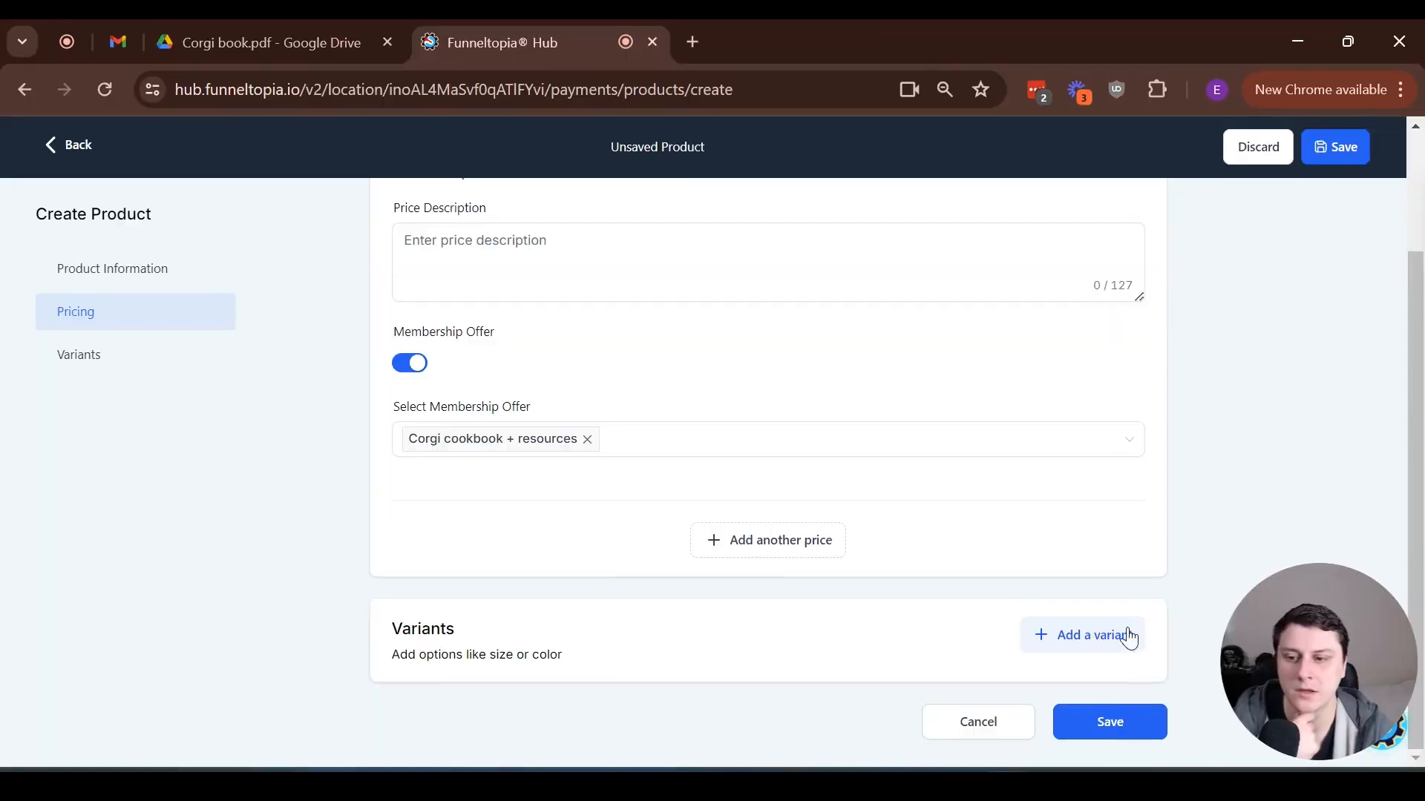
left_click(1116, 727)
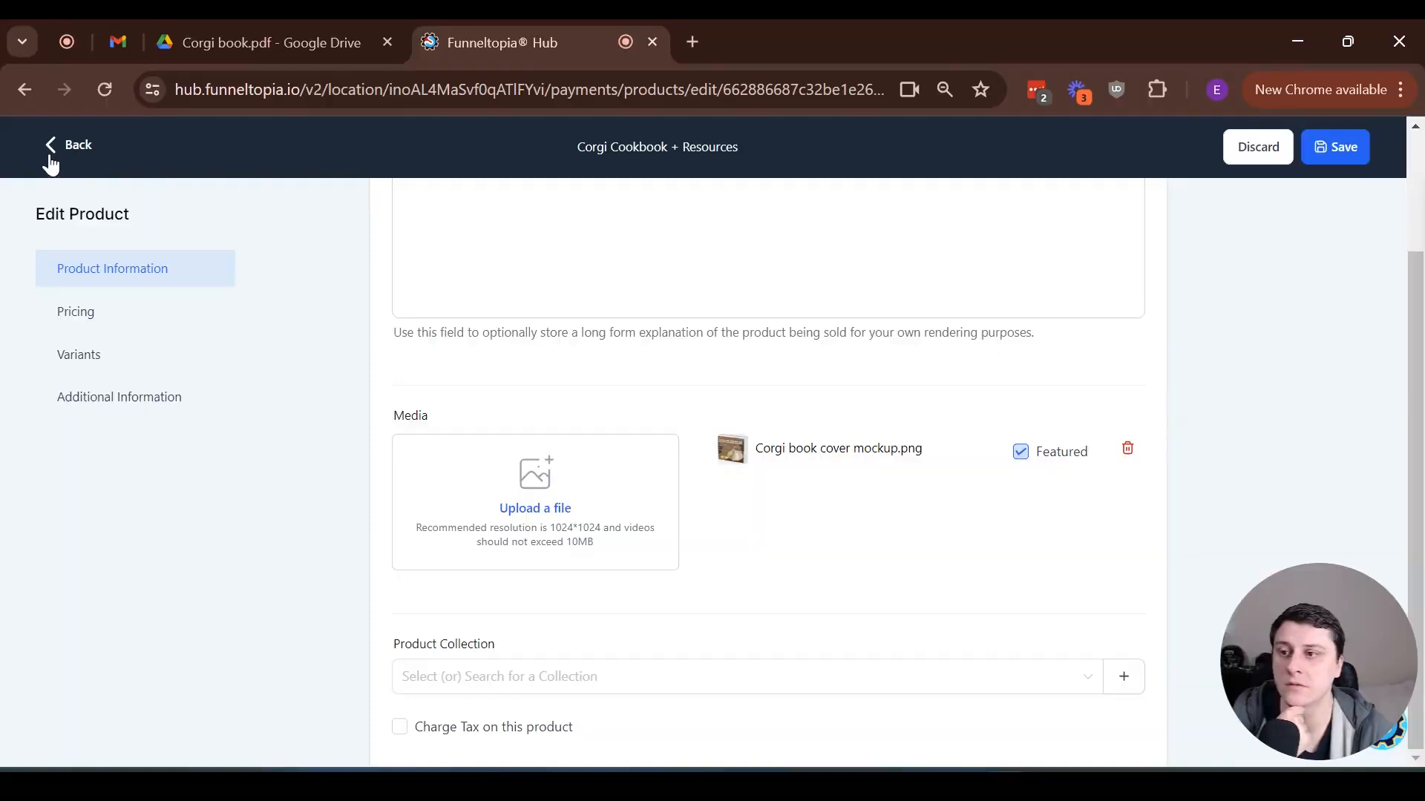
left_click(57, 146)
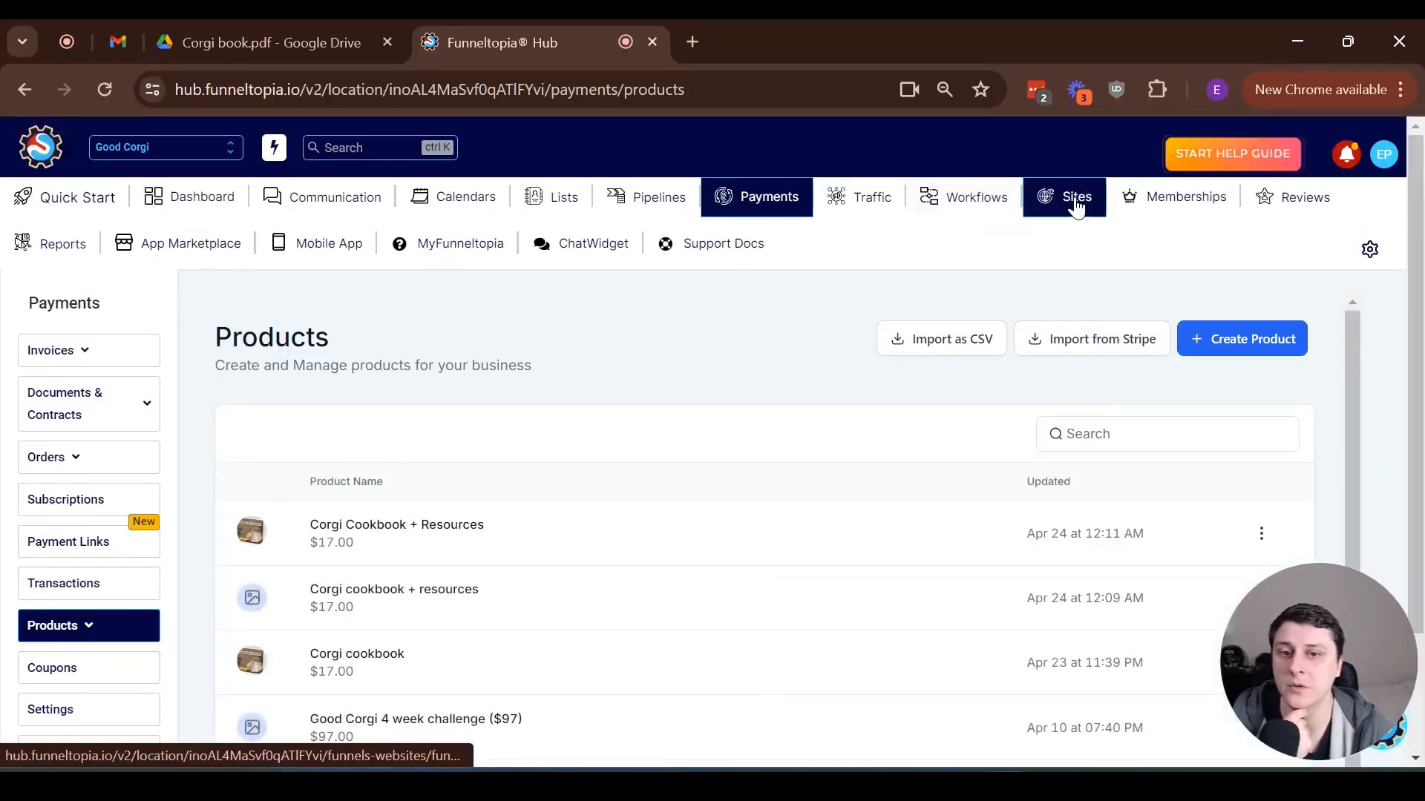
Open the landing page's products in the "Good corgi sales page (4 week challenge)" funnel
left_click(1076, 207)
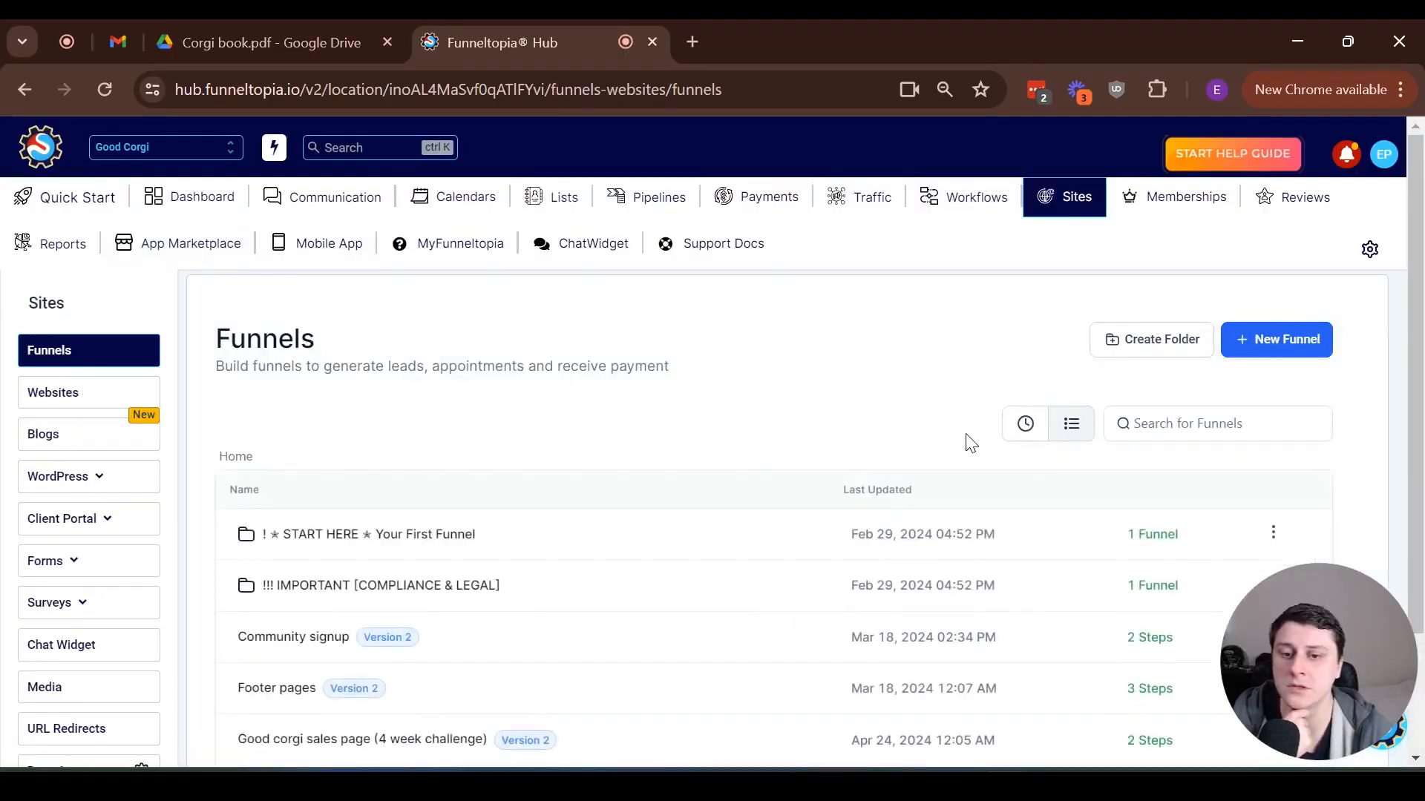
left_click(1024, 427)
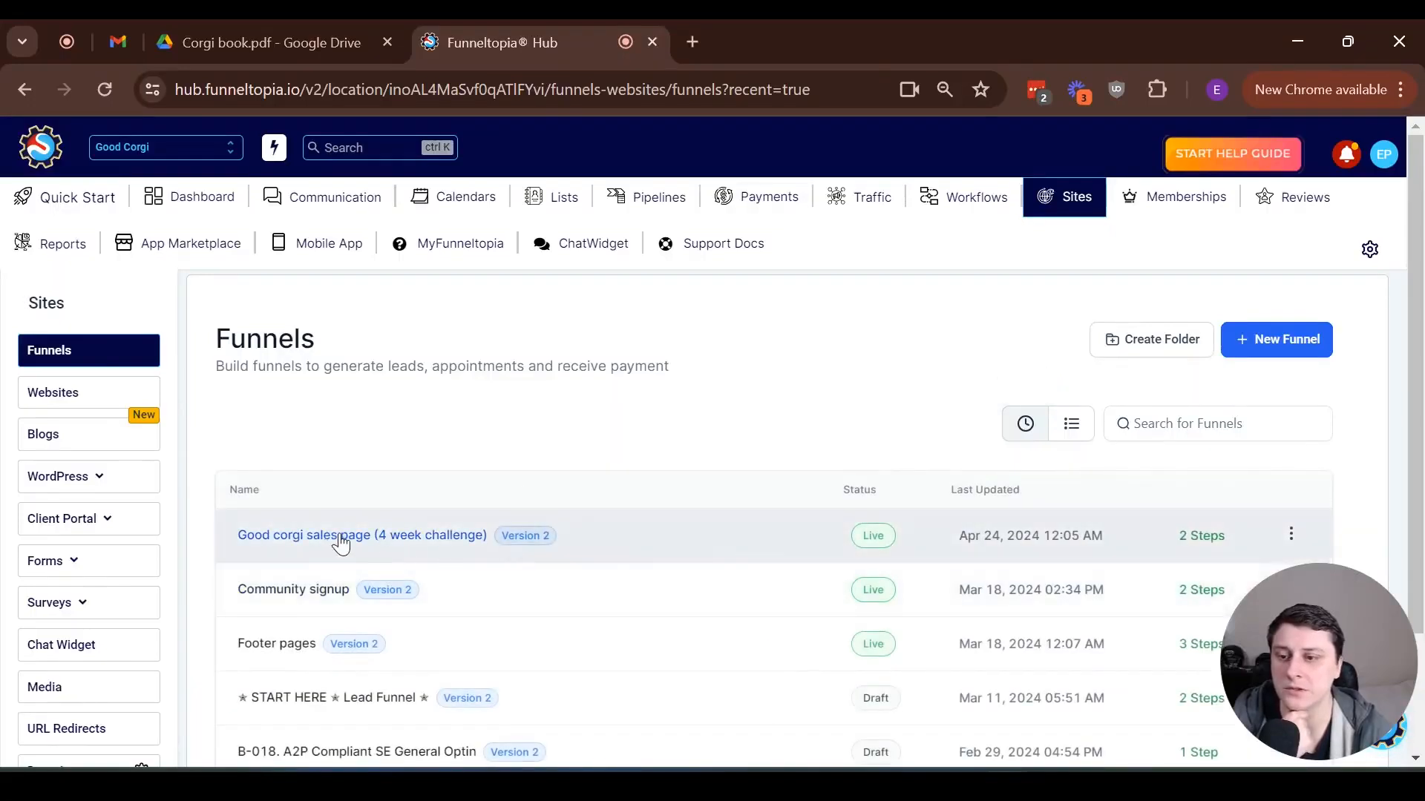
left_click(341, 539)
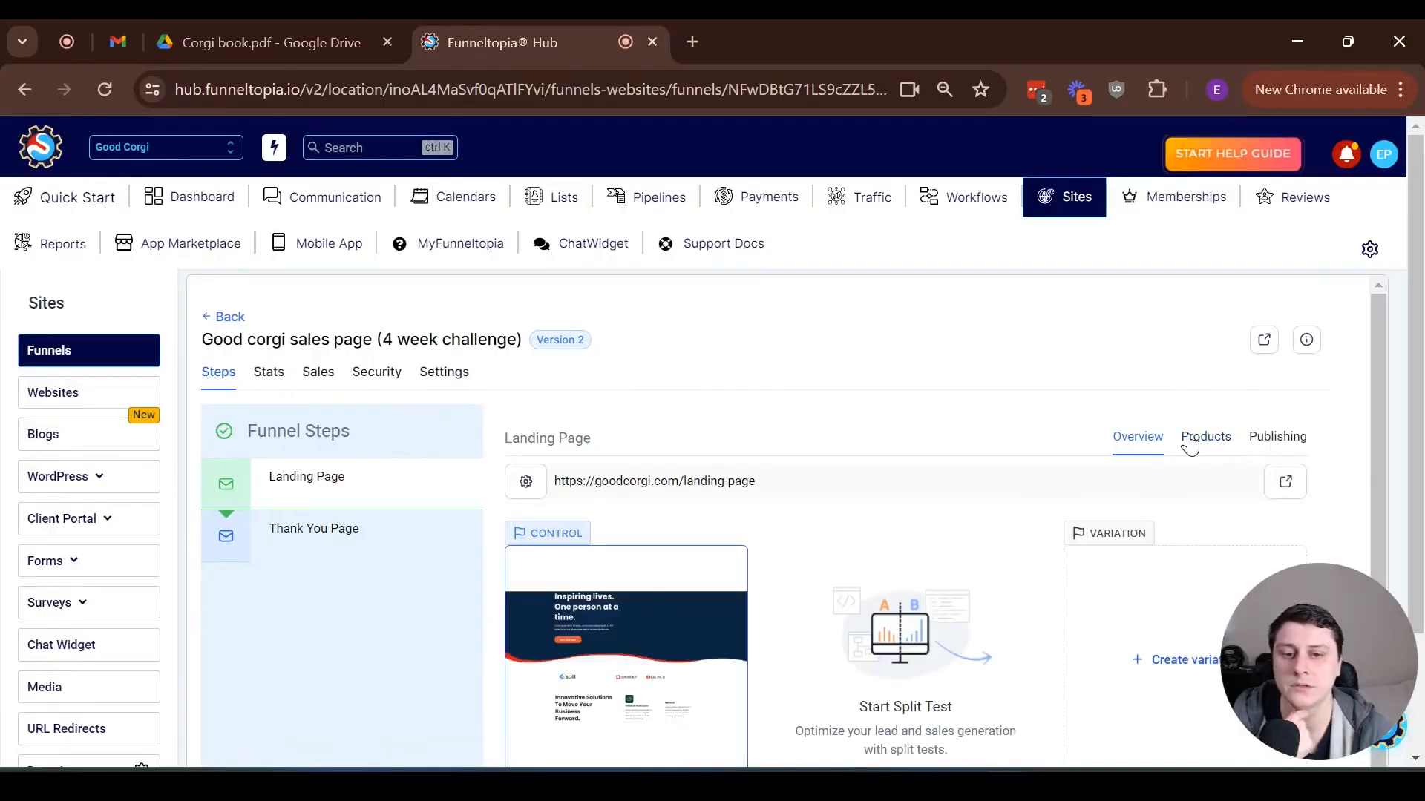
left_click(1190, 441)
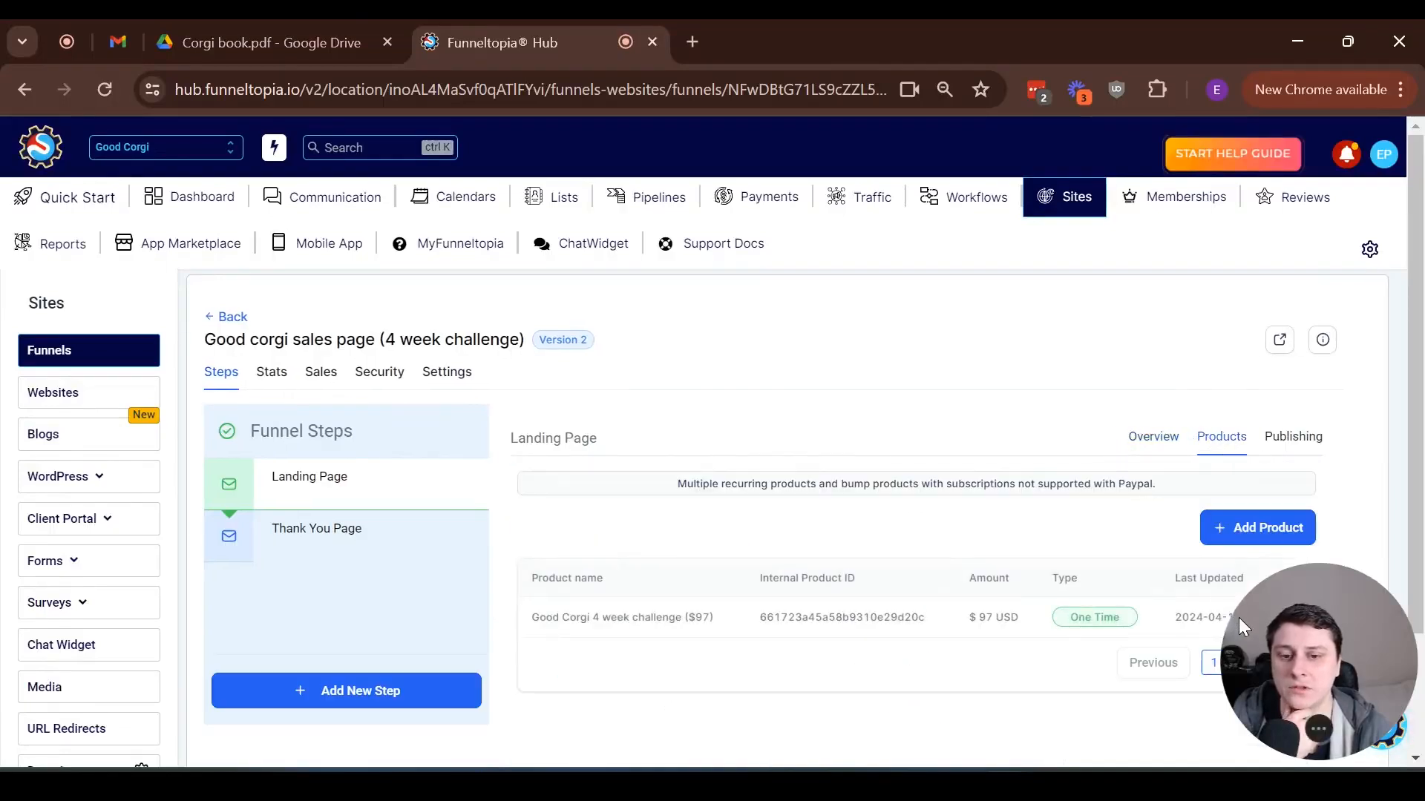
left_click_drag(1302, 638, 1300, 325)
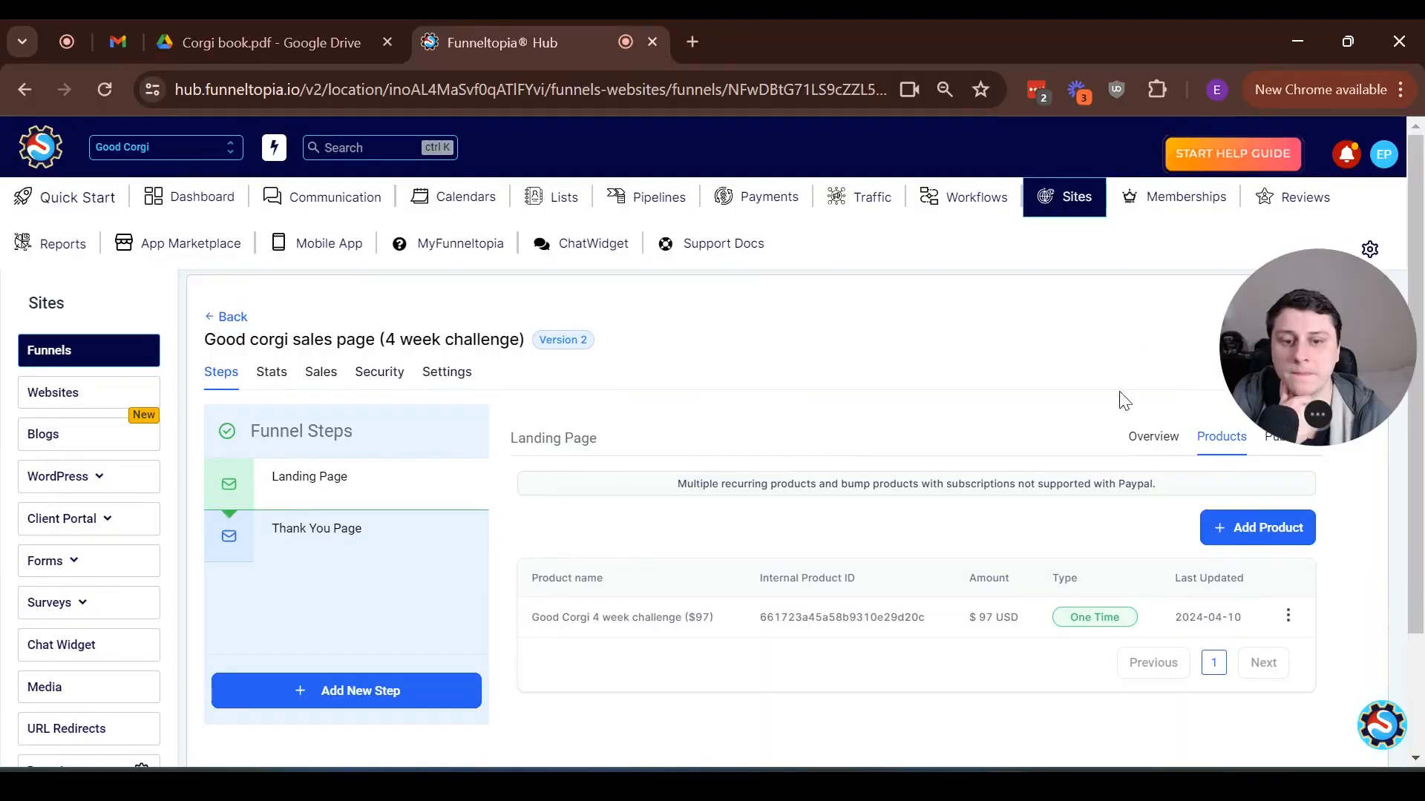
Start adding the product "Corgi Cookbook + Resources" to the landing page with the price "Corgi Cookbook + Resources @ 17"
left_click(1264, 528)
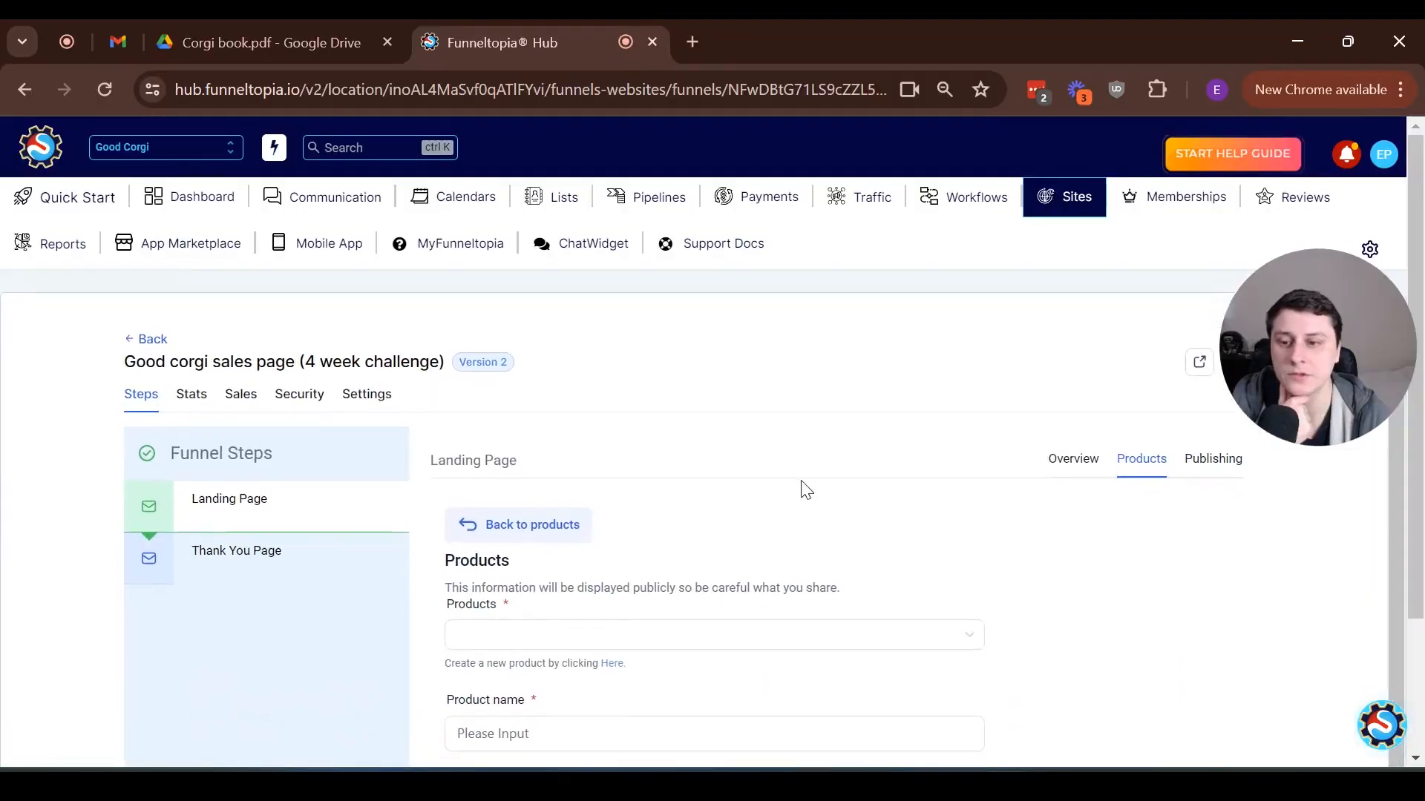
left_click(524, 634)
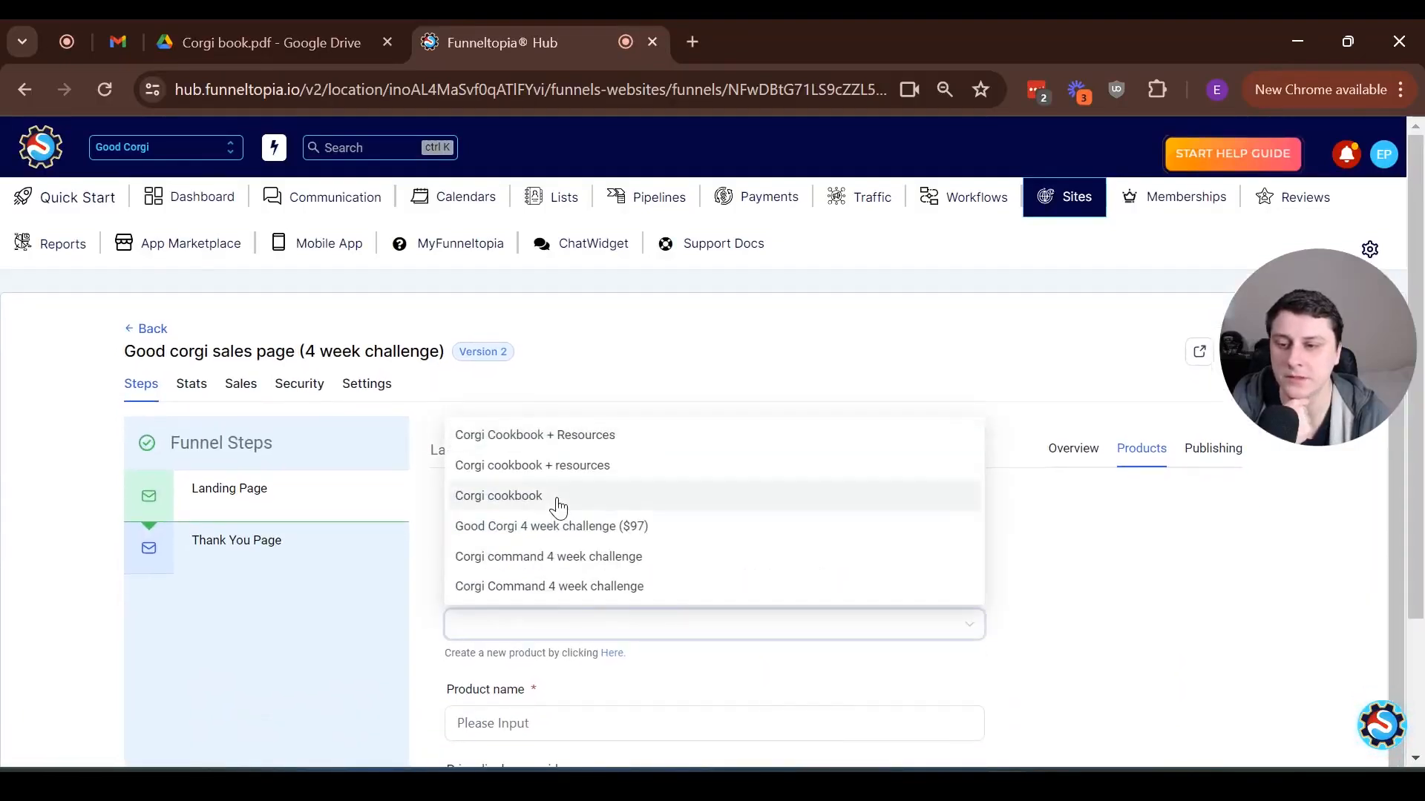
left_click(639, 436)
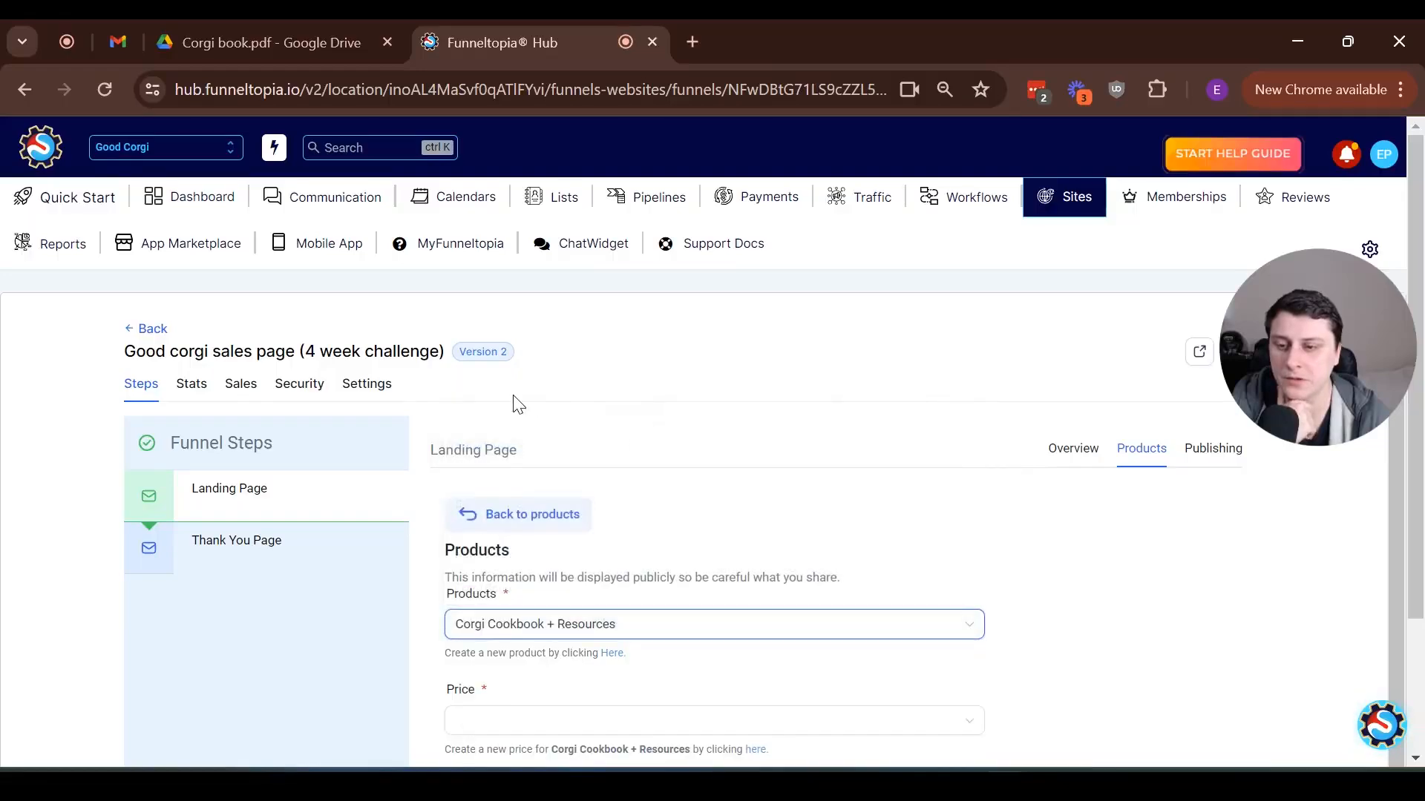
scroll(445, 446, "down", 4)
left_click(480, 461)
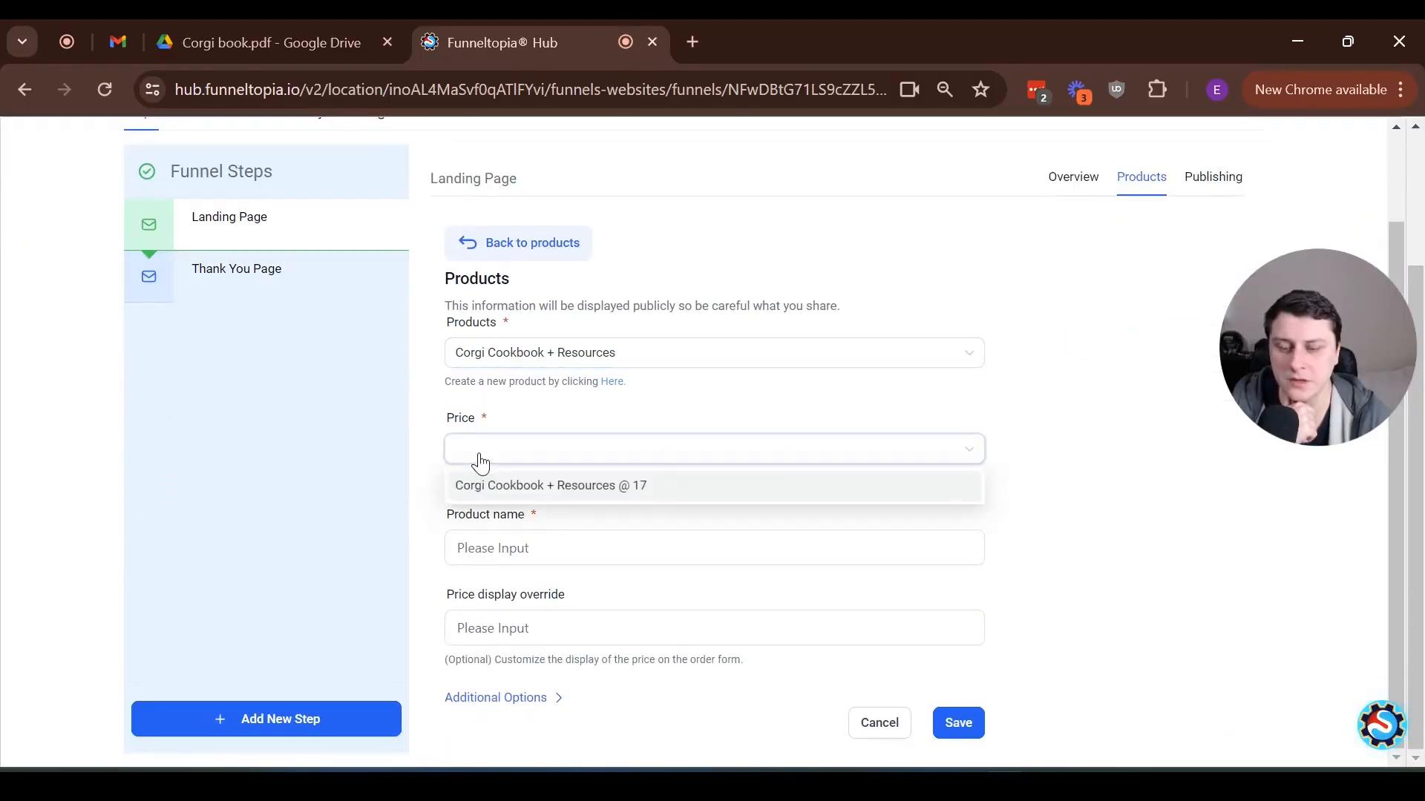
left_click(610, 488)
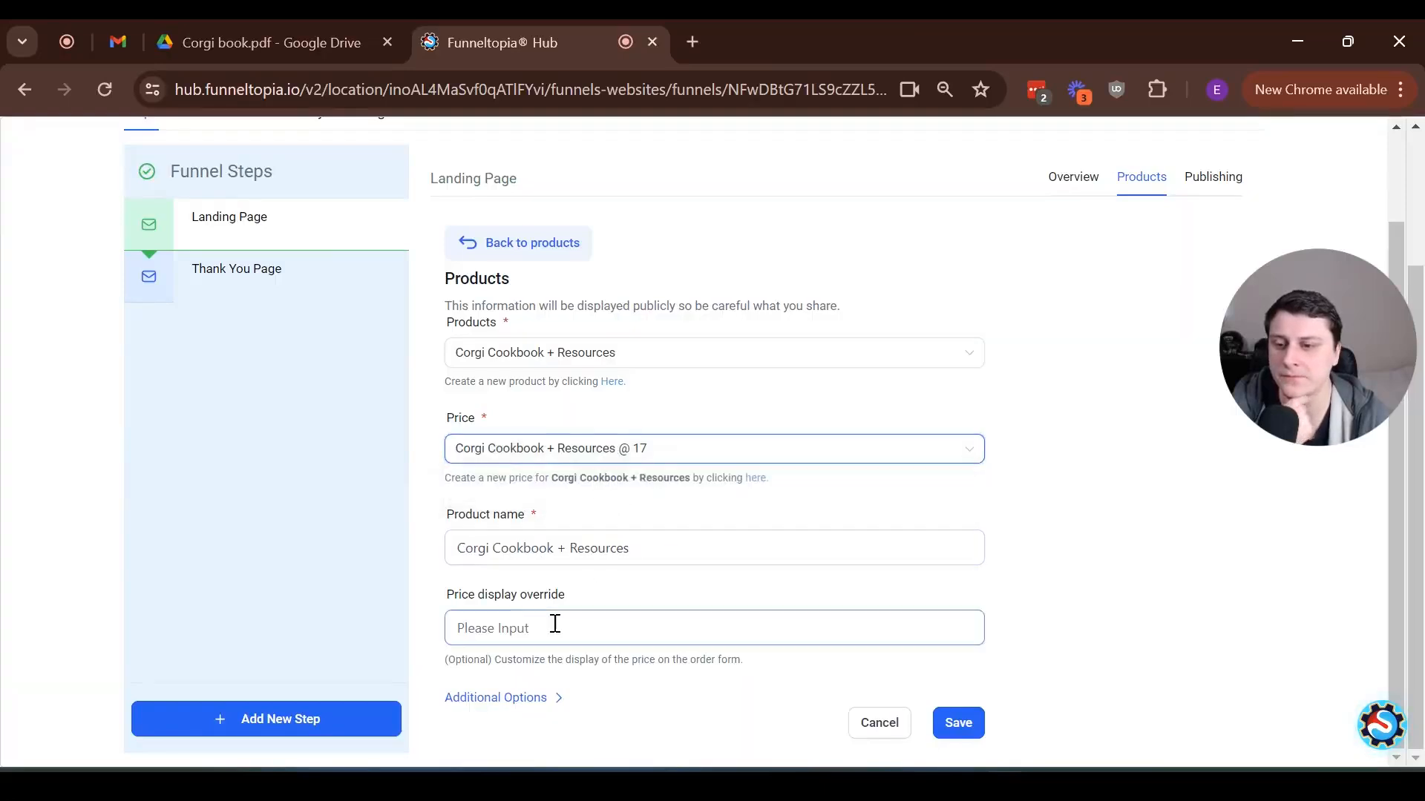
Set the cookbook as a bump product in the additional options and save it to the landing page
left_click(483, 698)
scroll(458, 615, "down", 2)
left_click(453, 675)
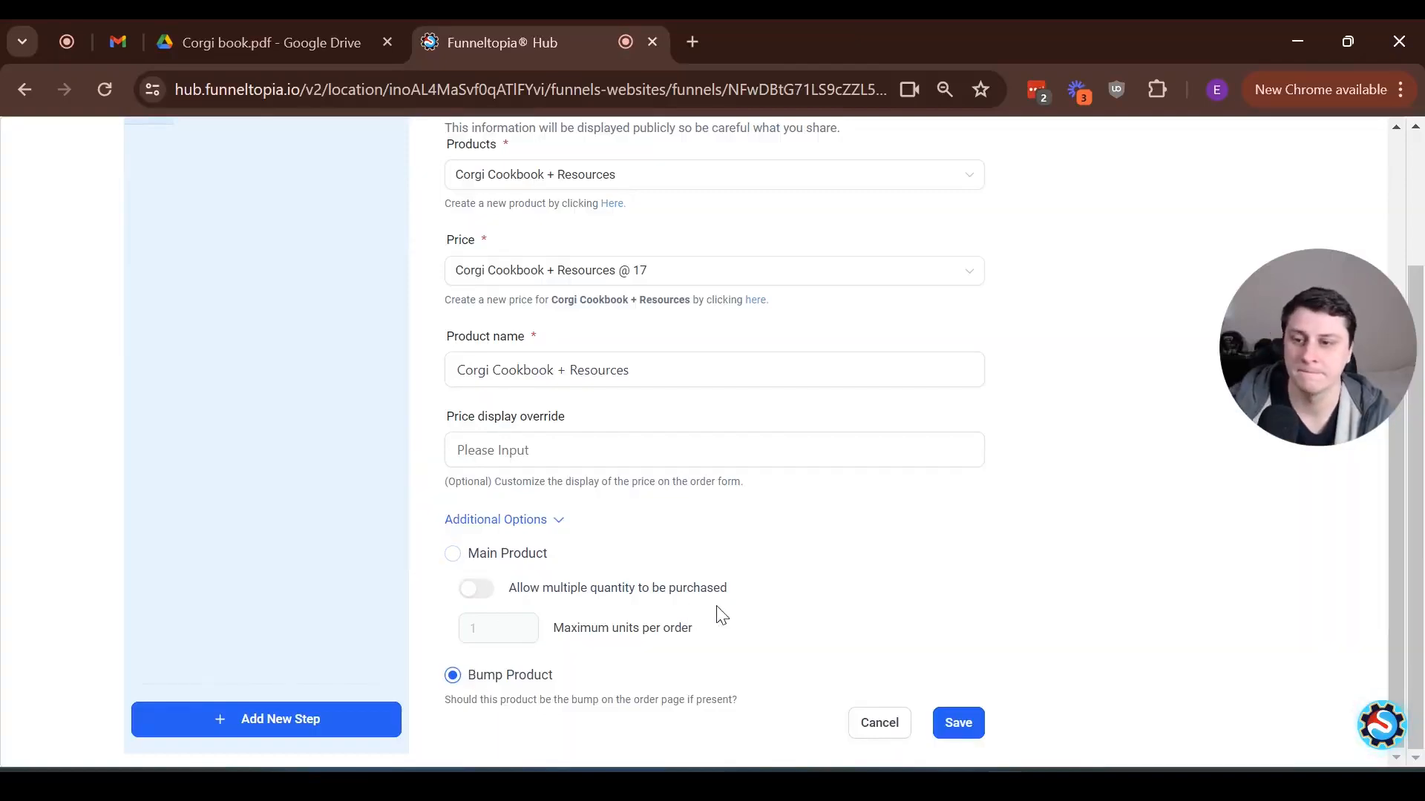
left_click(965, 726)
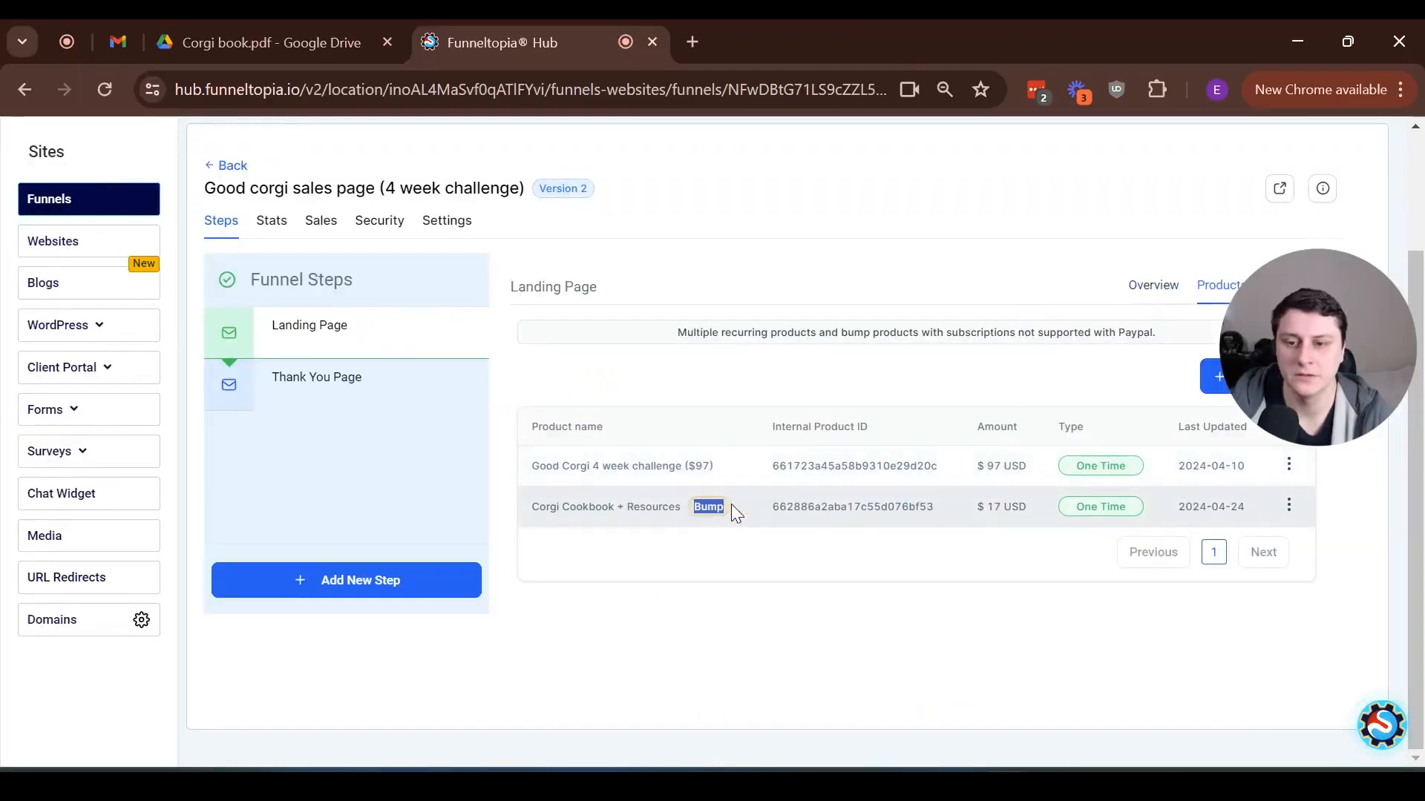
left_click(850, 621)
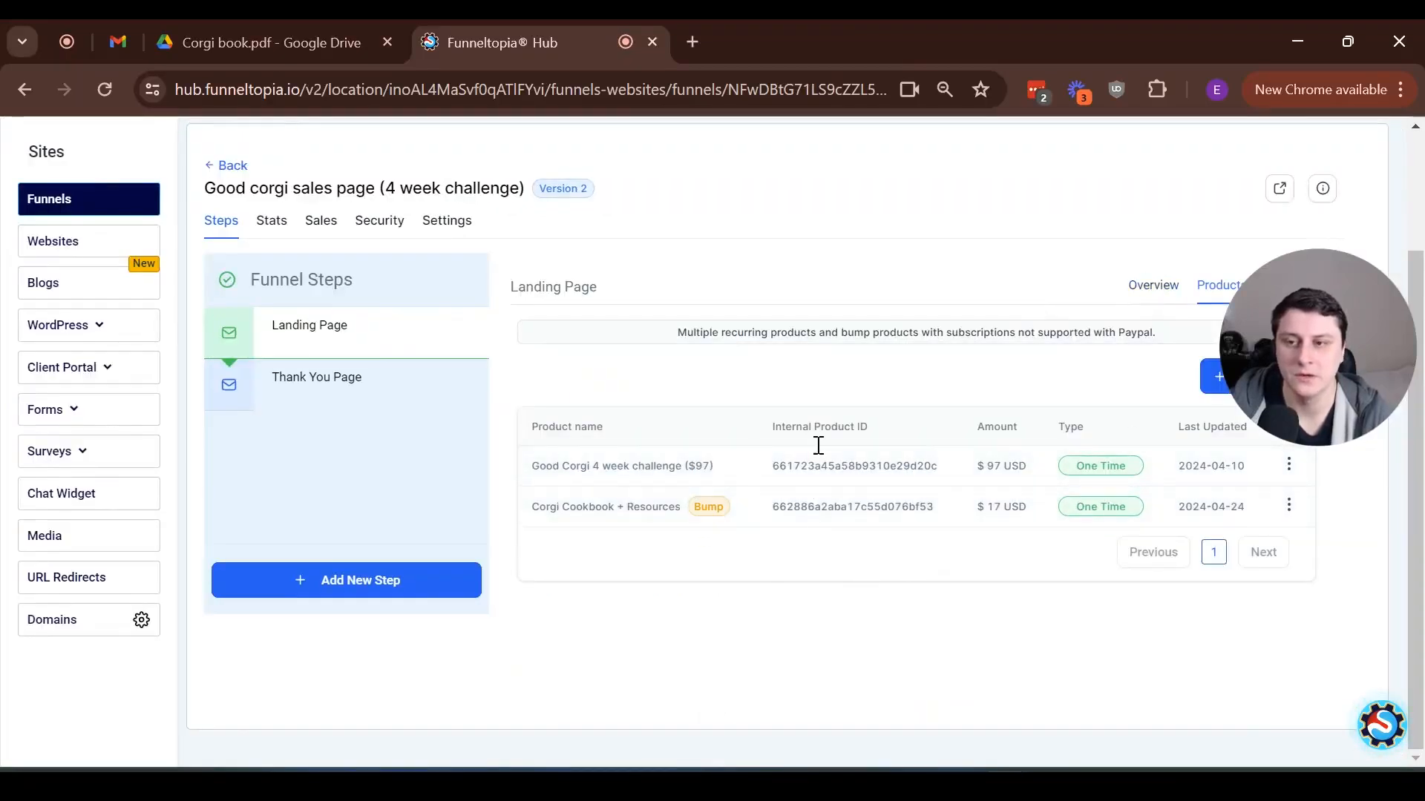
Open the control version of the funnel's landing page in the page builder
left_click(1153, 288)
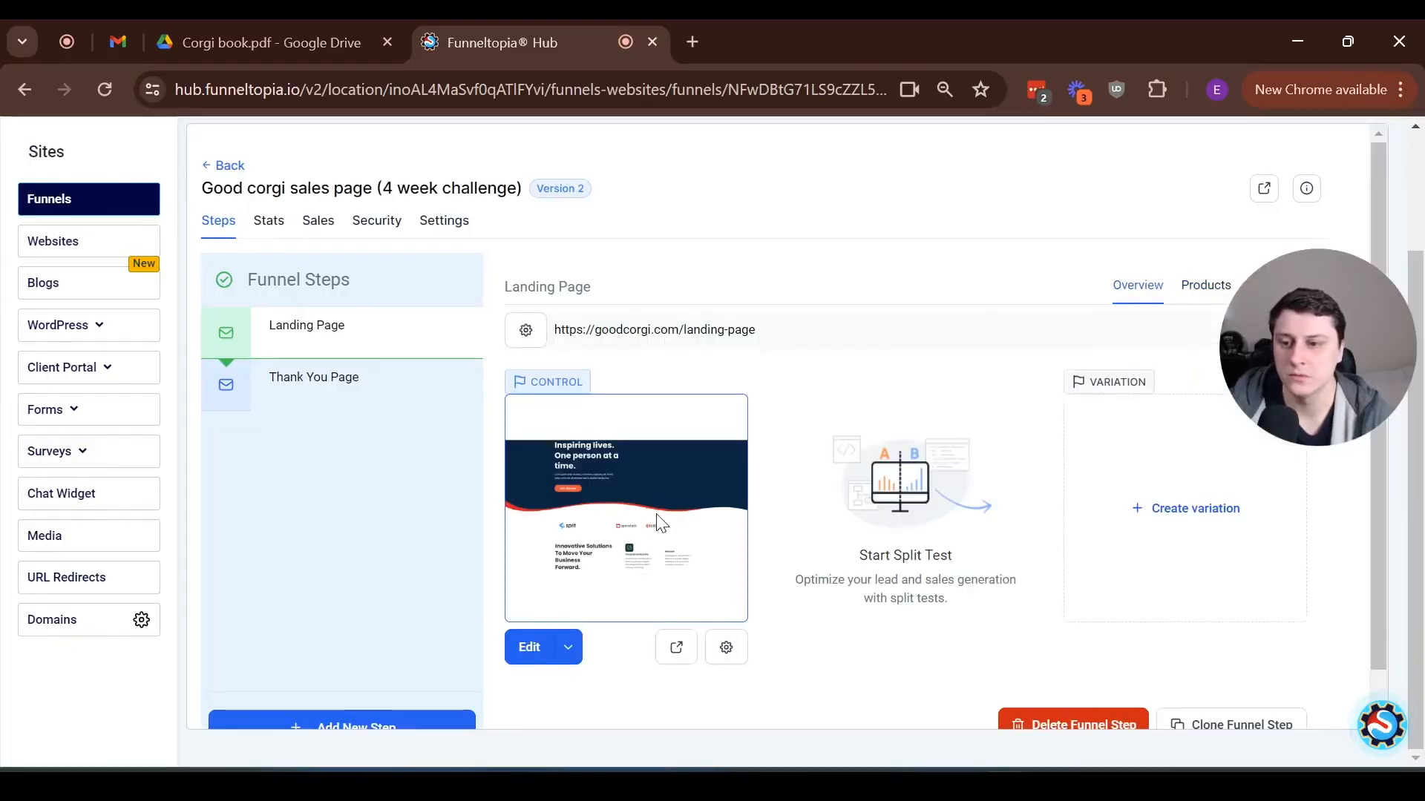
left_click(529, 649)
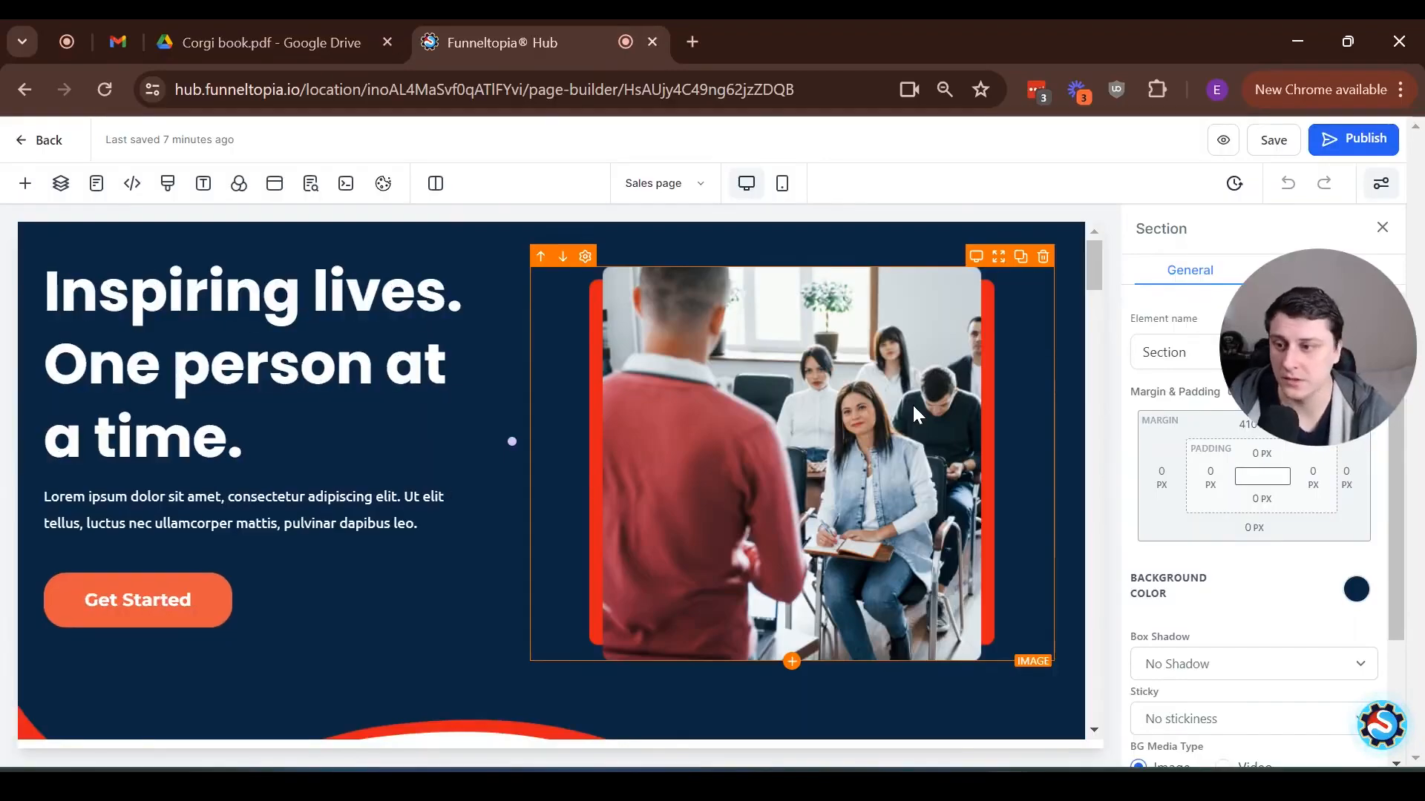
left_click_drag(1093, 271, 1026, 221)
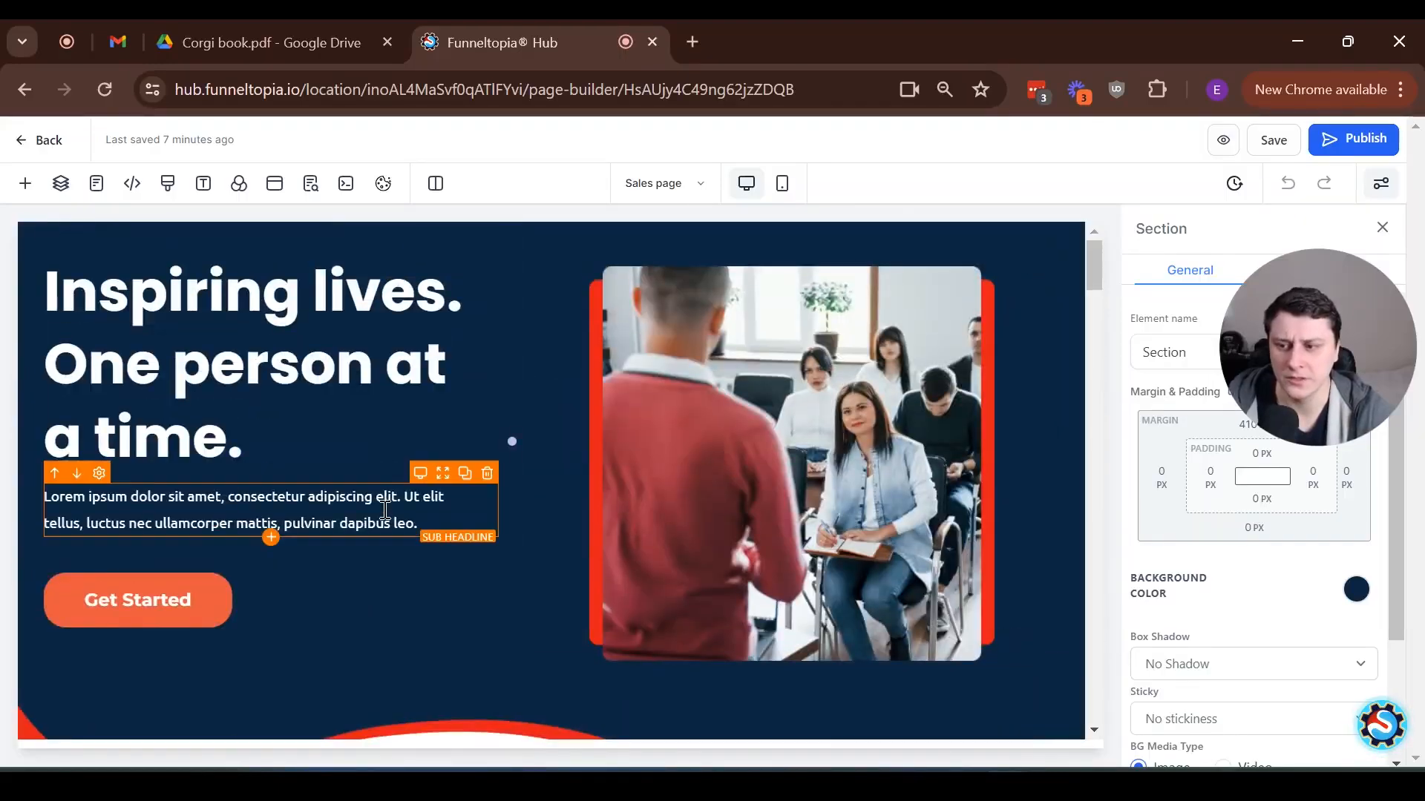
left_click_drag(1327, 354, 989, 269)
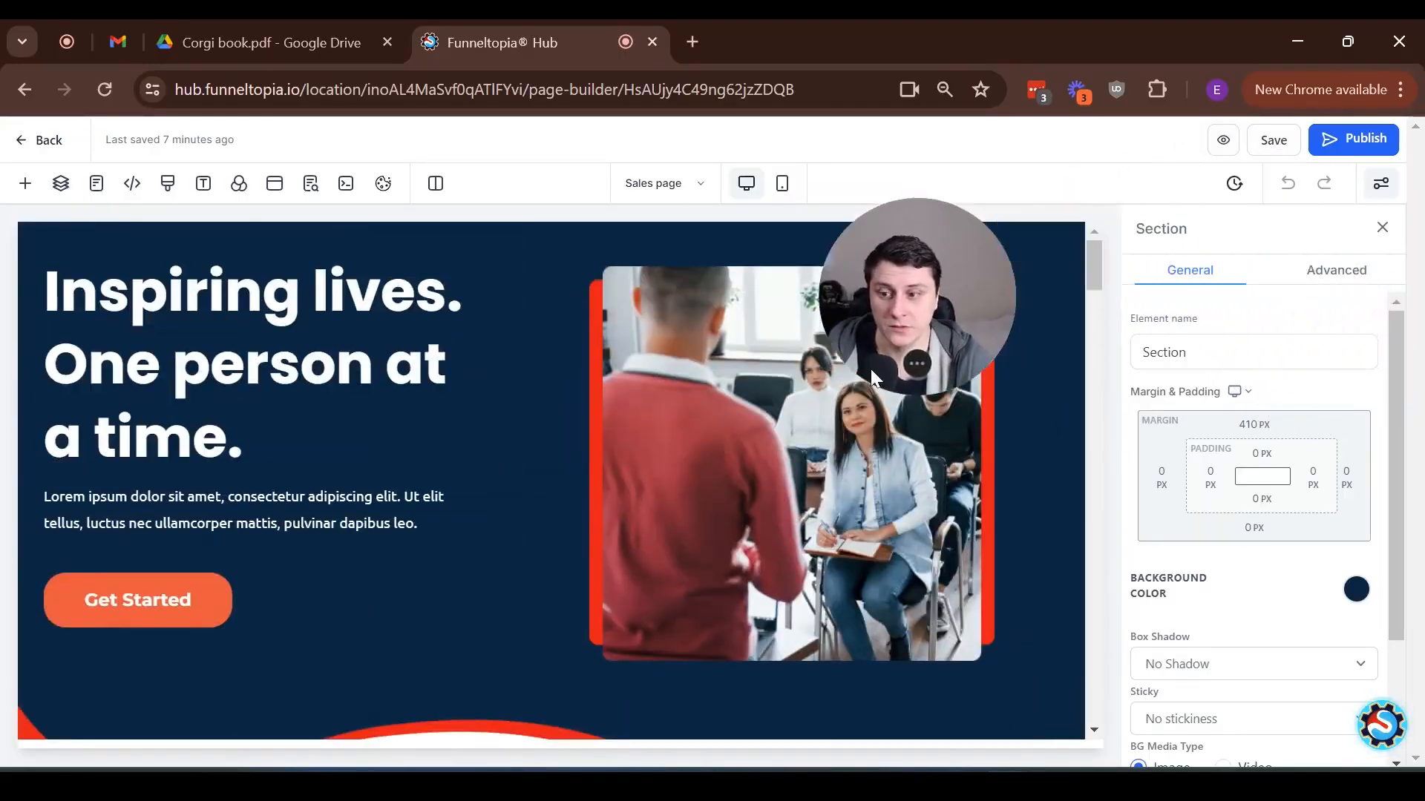
Check the Get Started button's action, and open the page's popup with its one-step order form selected
left_click(214, 598)
scroll(1296, 559, "down", 10)
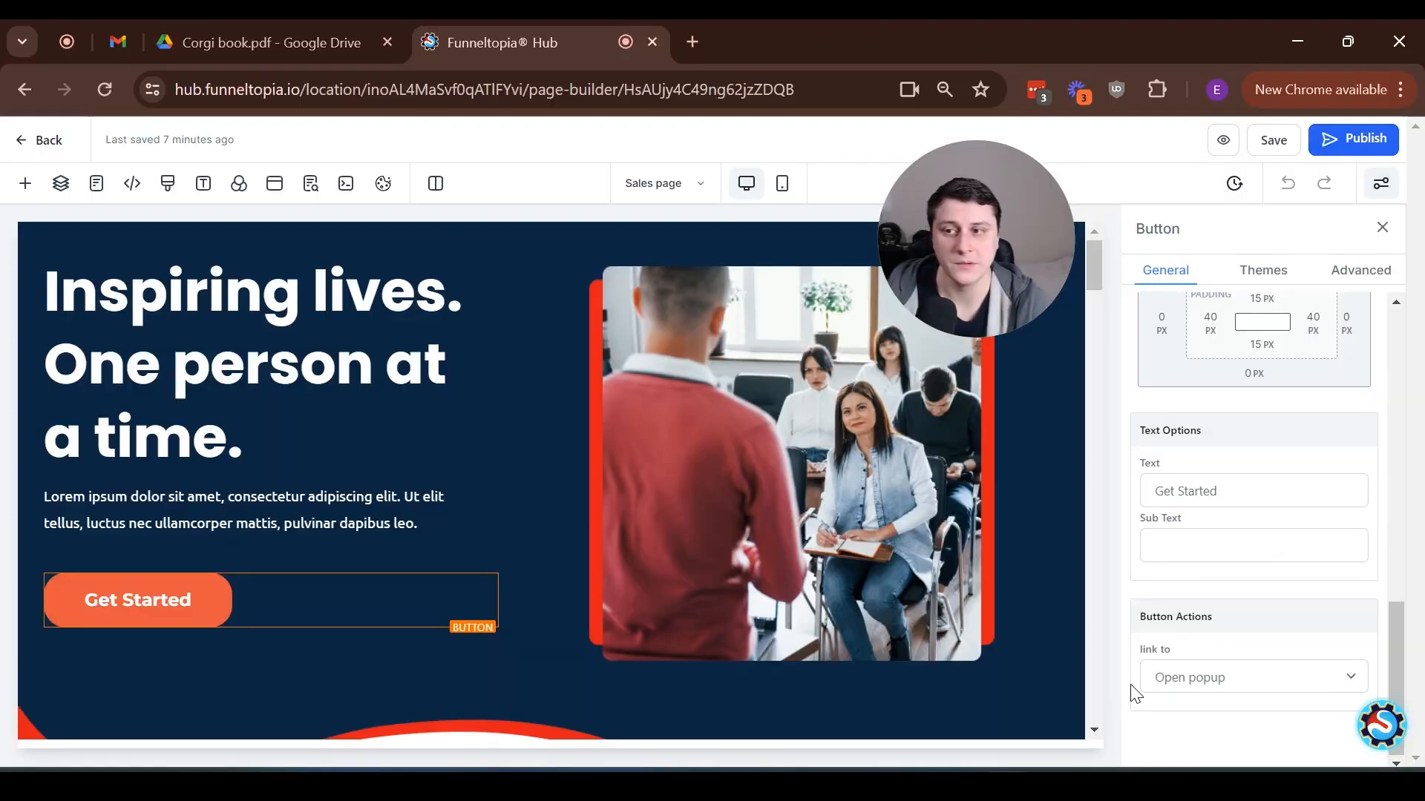
left_click(275, 190)
scroll(519, 467, "down", 6)
scroll(531, 467, "up", 6)
left_click(624, 417)
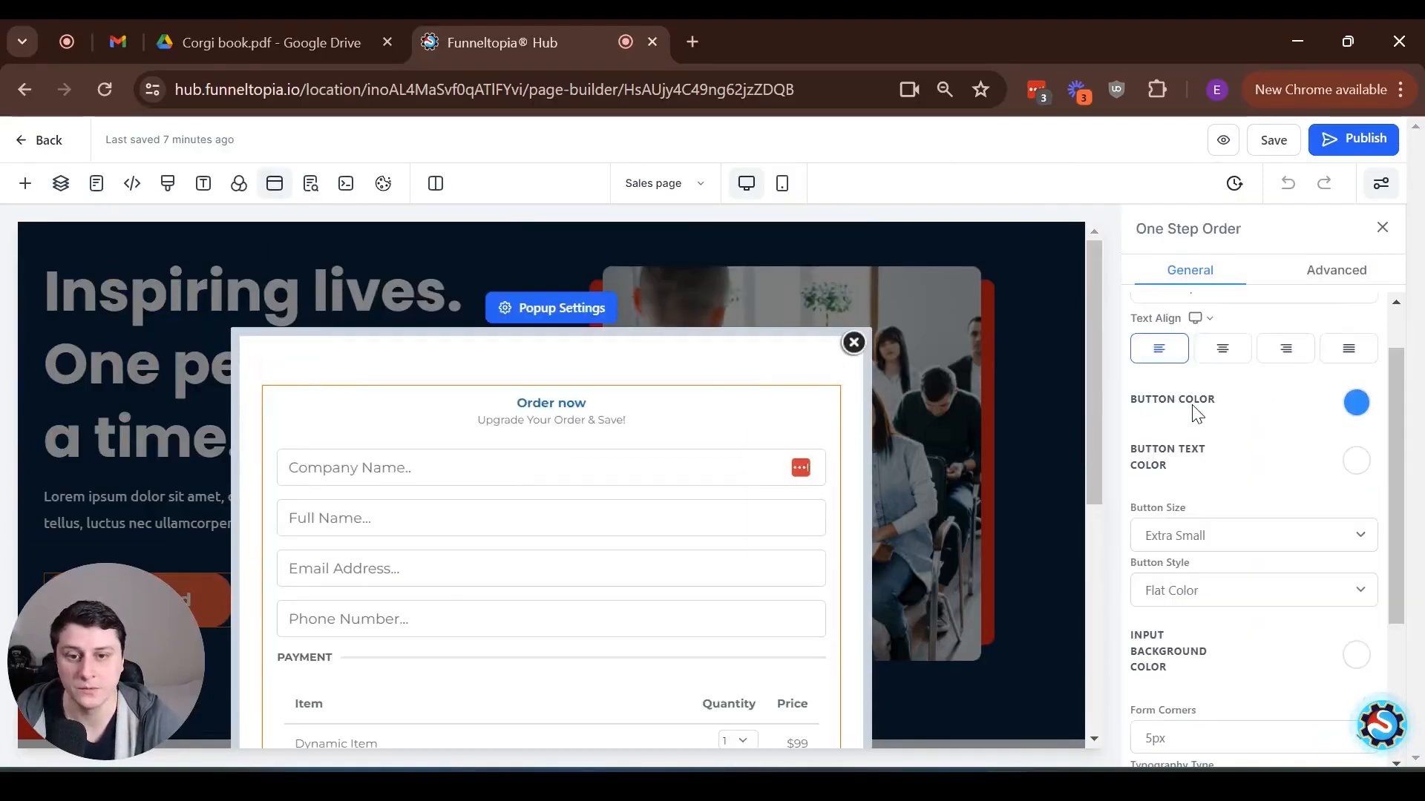
Enable the order bump in the one-step order form's advanced settings
left_click_drag(1392, 393, 1412, 647)
left_click(1330, 279)
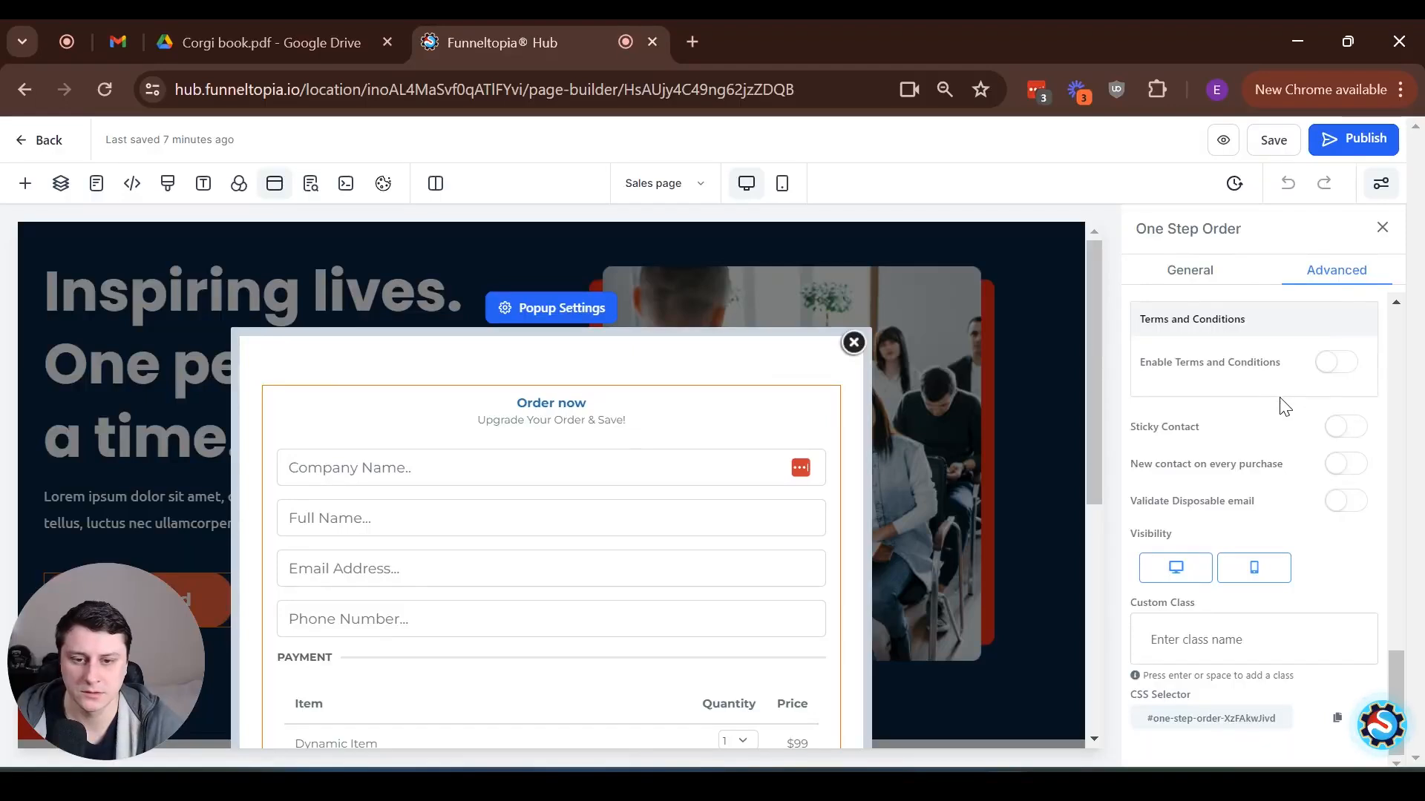
scroll(1251, 504, "up", 15)
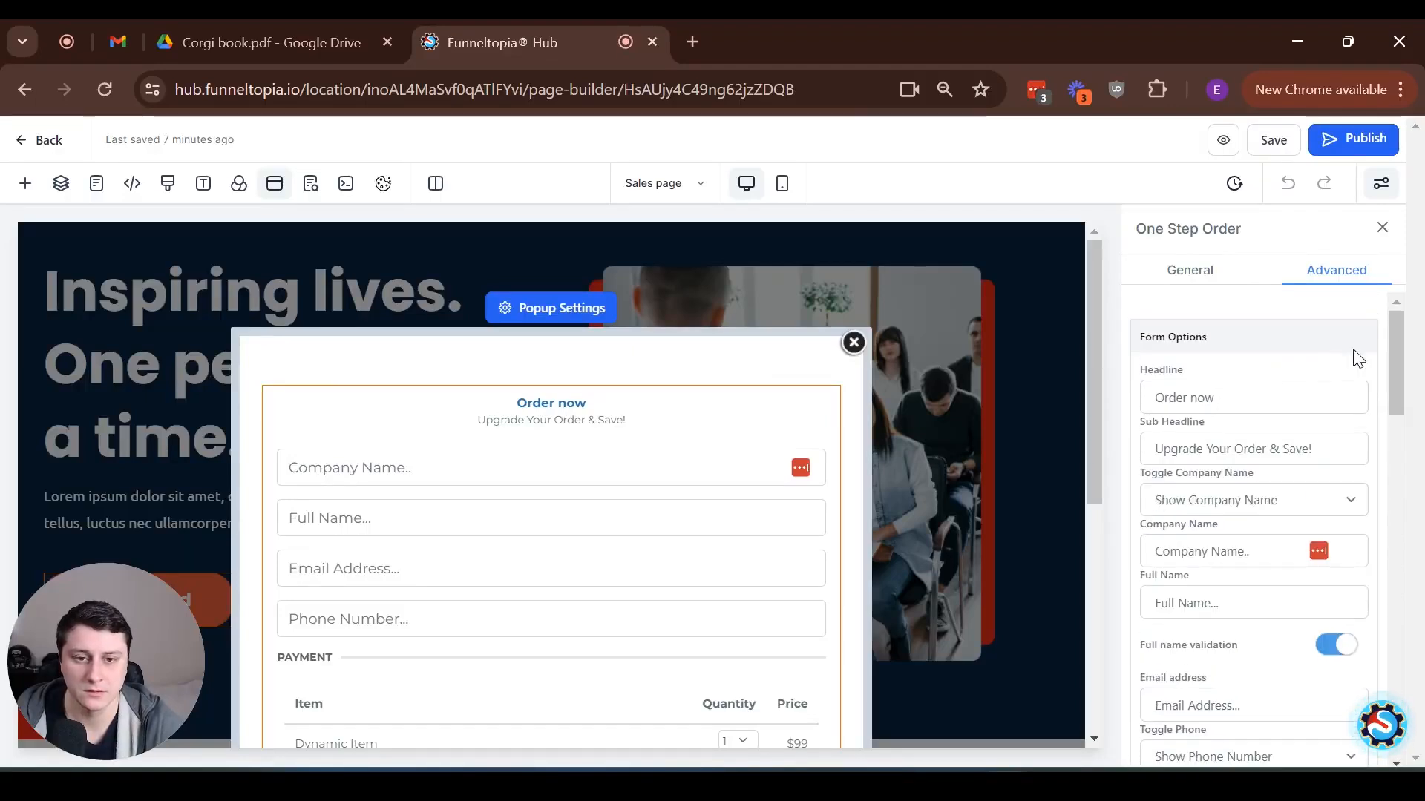
left_click_drag(1395, 343, 1409, 636)
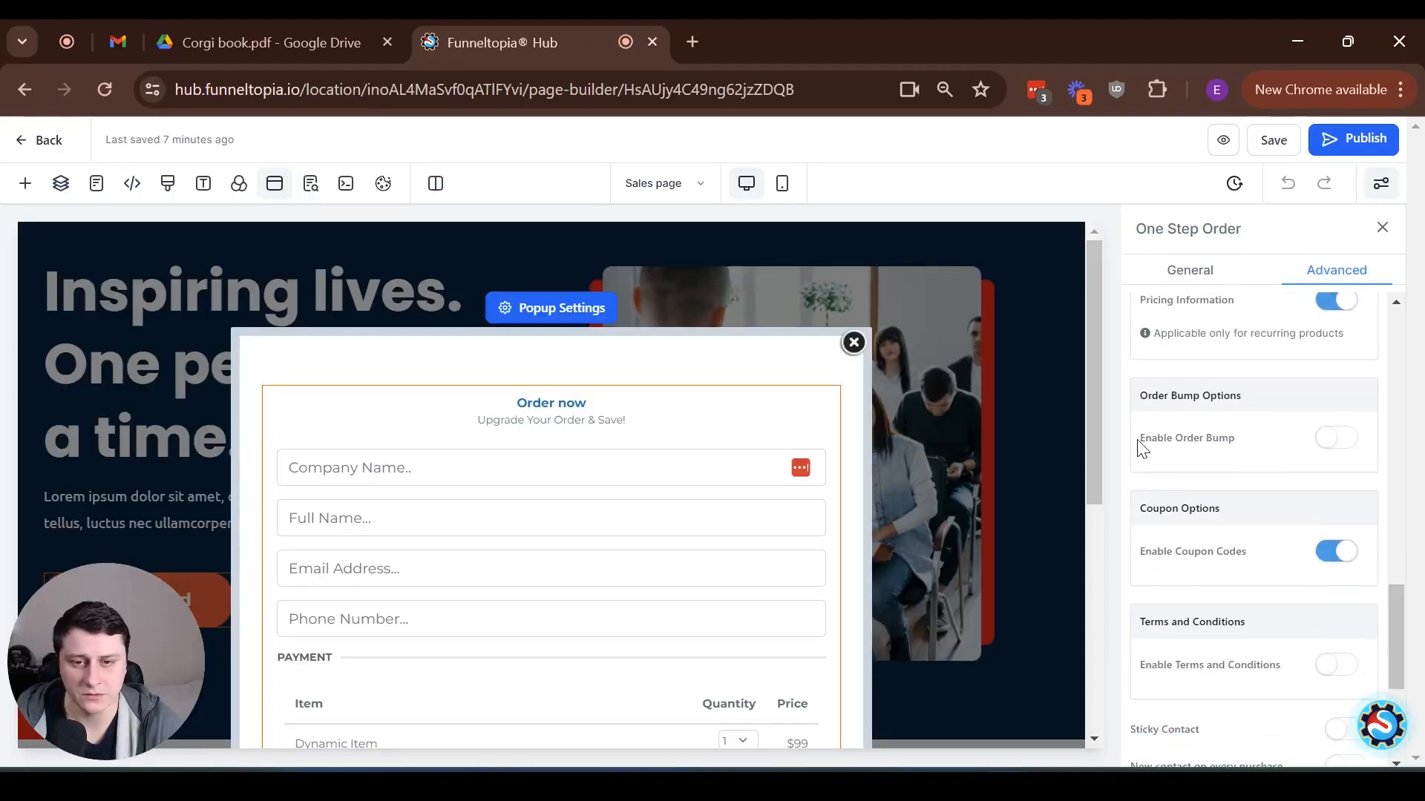
left_click_drag(1144, 435, 1244, 458)
left_click(1347, 442)
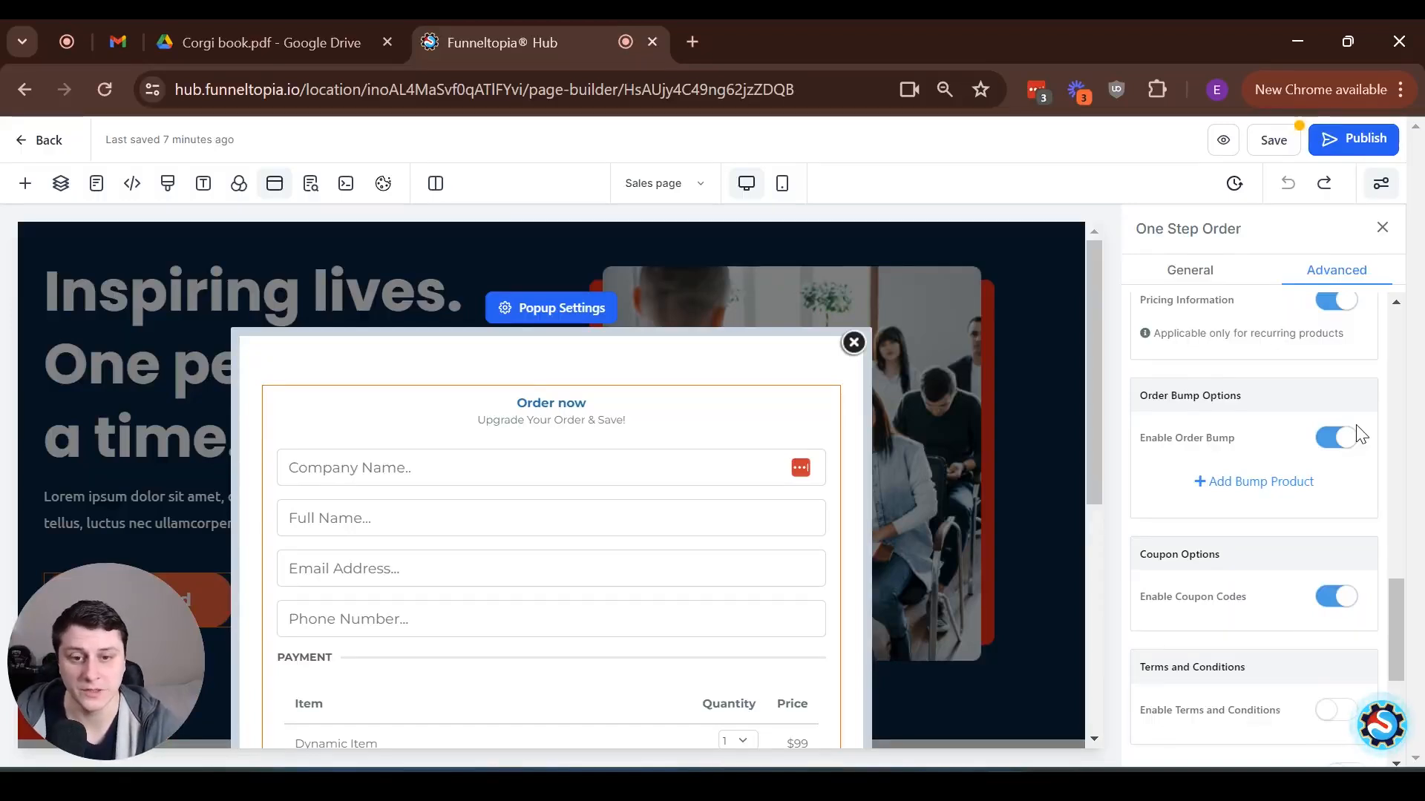
Add a bump product to the order form and choose "Corgi Cookbook + Resources"
left_click(1269, 482)
left_click(1250, 501)
left_click(1276, 540)
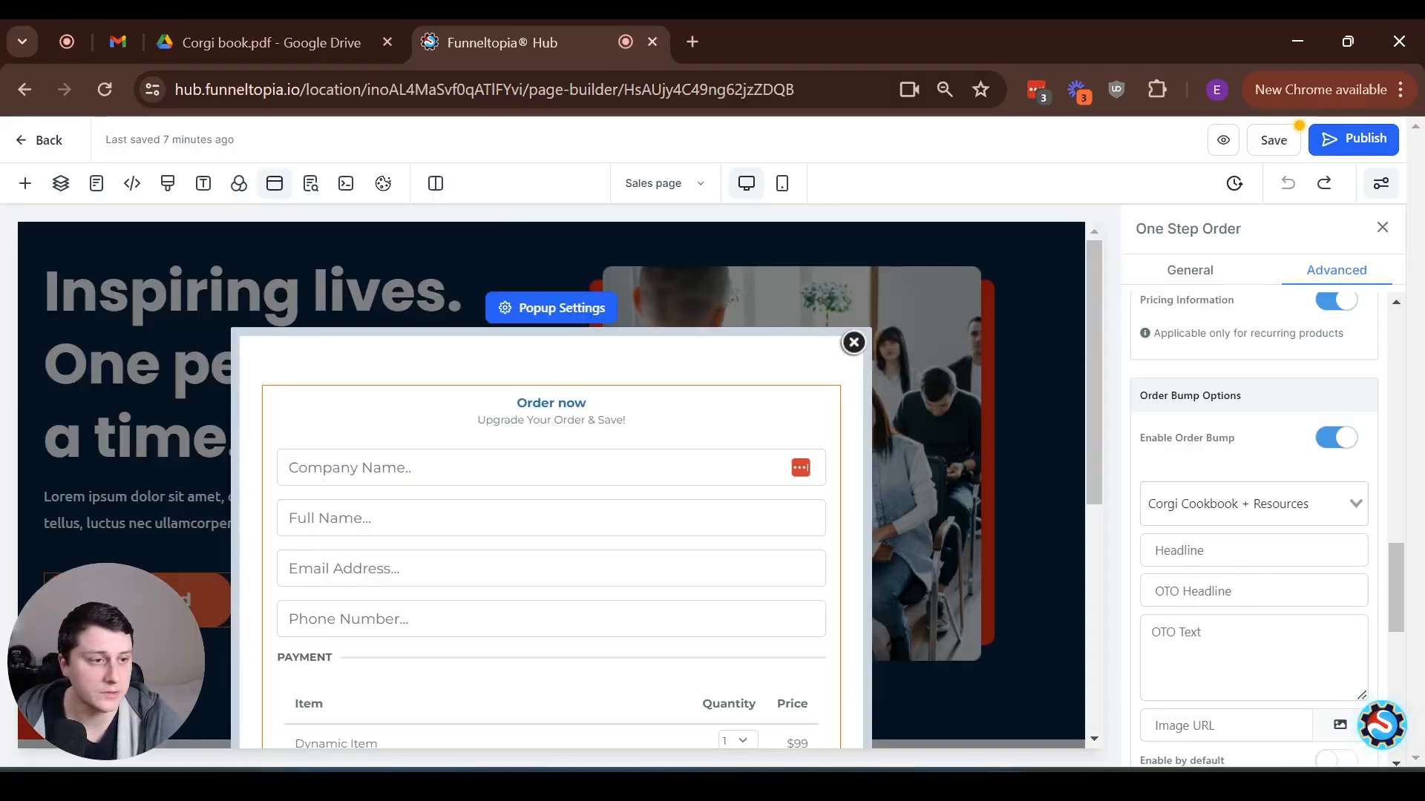
Fill in the bump headline "Corgi Cookbook: 156 Tasty Treats & Health Hacks!", OTO headline "ONE-TIME OFFER: $17!" and the cookbook's OTO text, and save the bump
left_click(1246, 630)
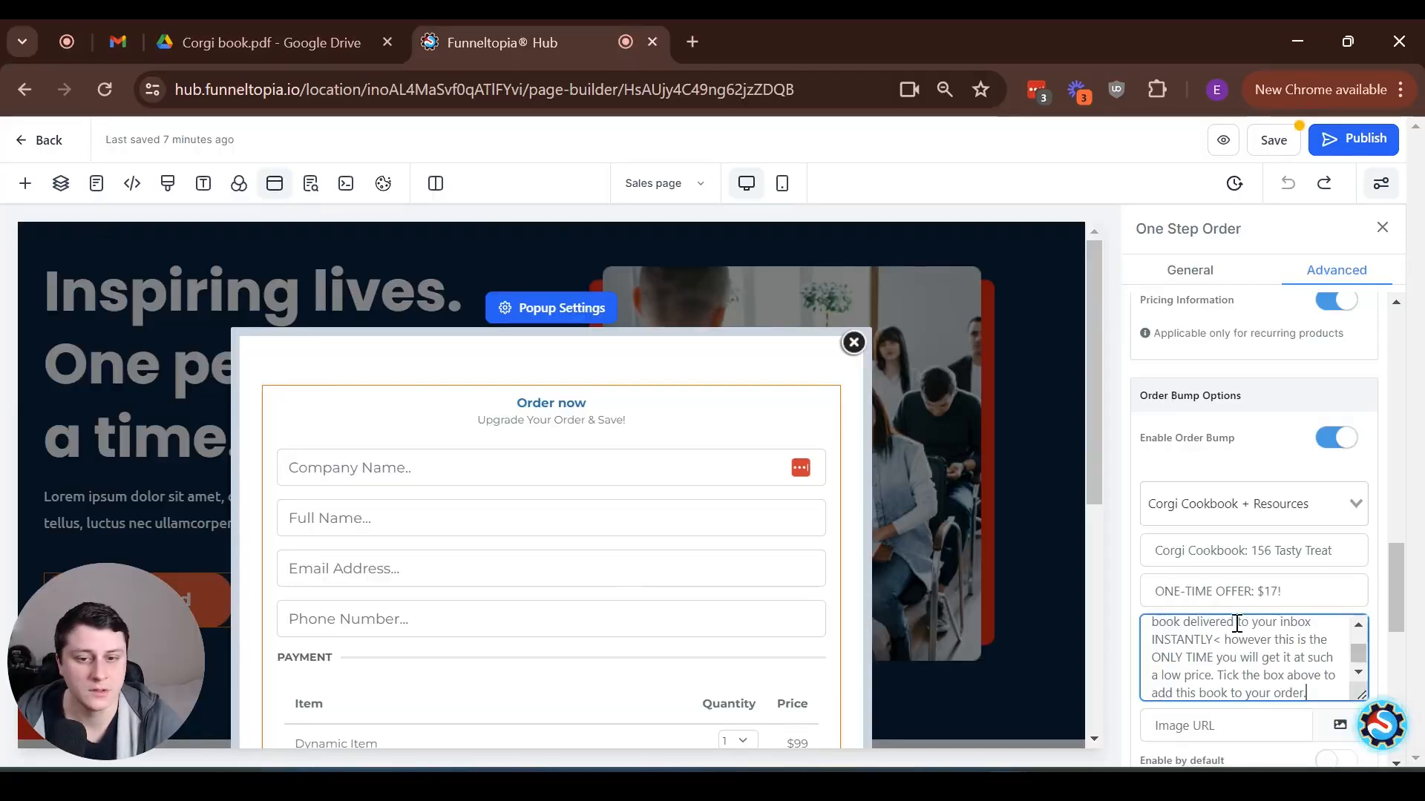
scroll(1235, 524, "down", 3)
left_click_drag(1360, 477, 1361, 744)
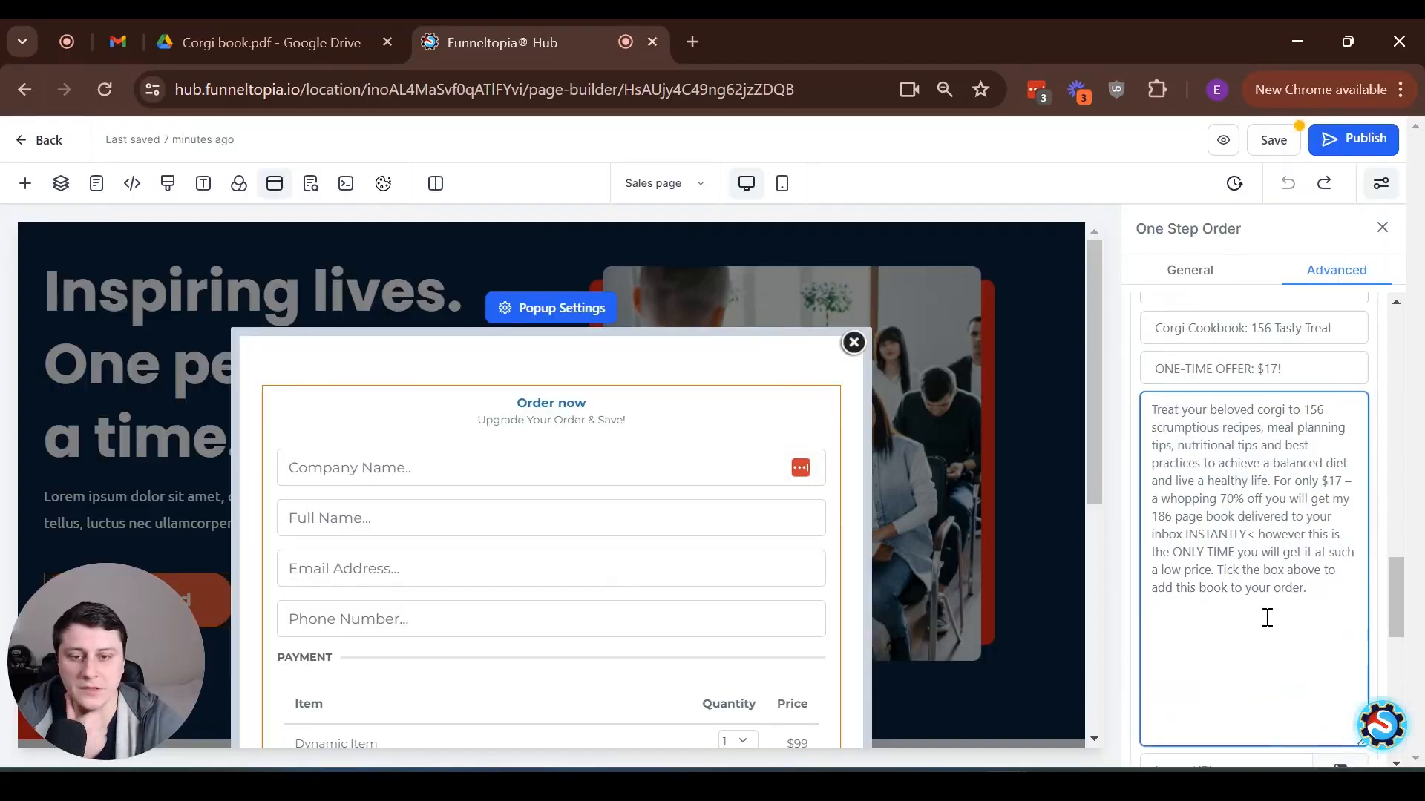
scroll(1254, 519, "down", 5)
left_click(1275, 518)
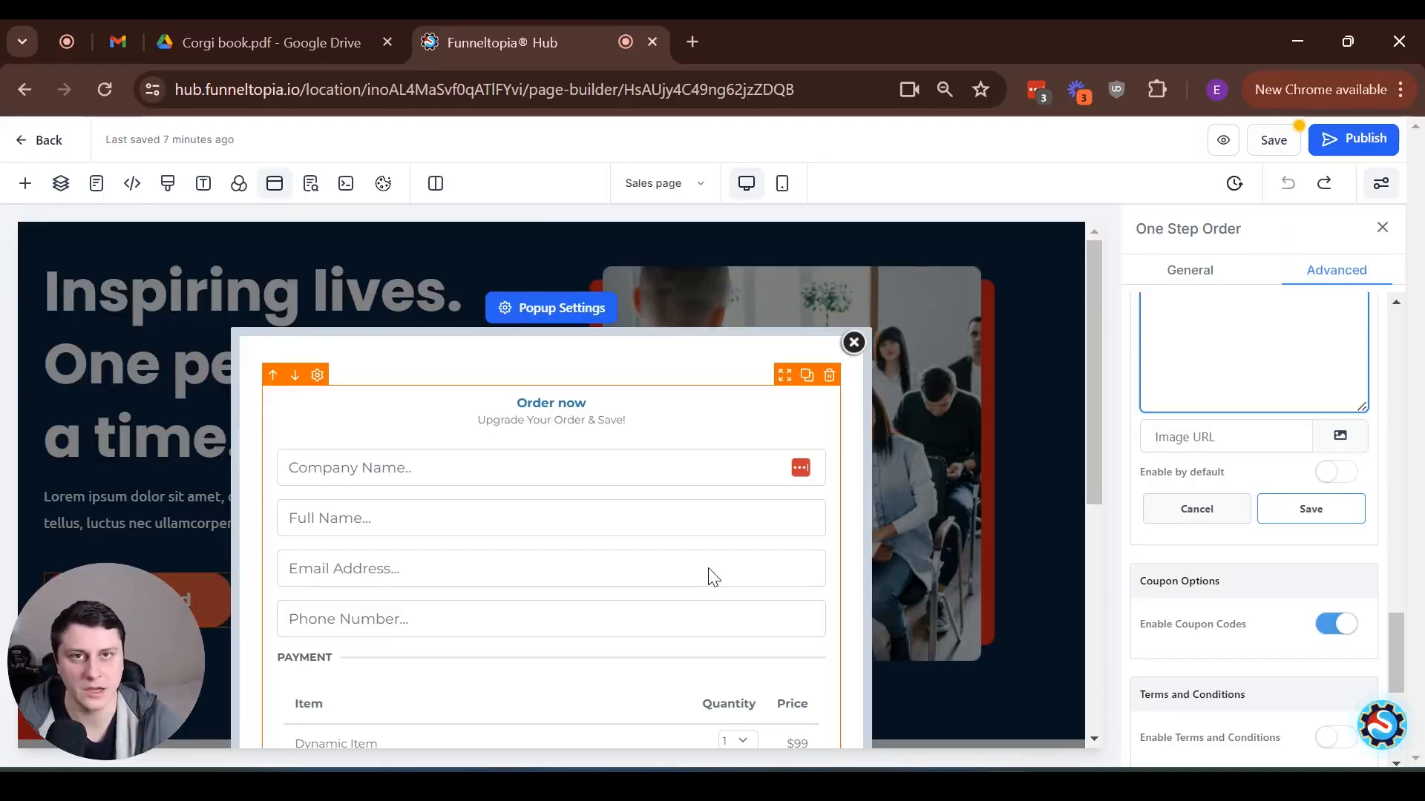
left_click(1336, 512)
scroll(716, 542, "down", 7)
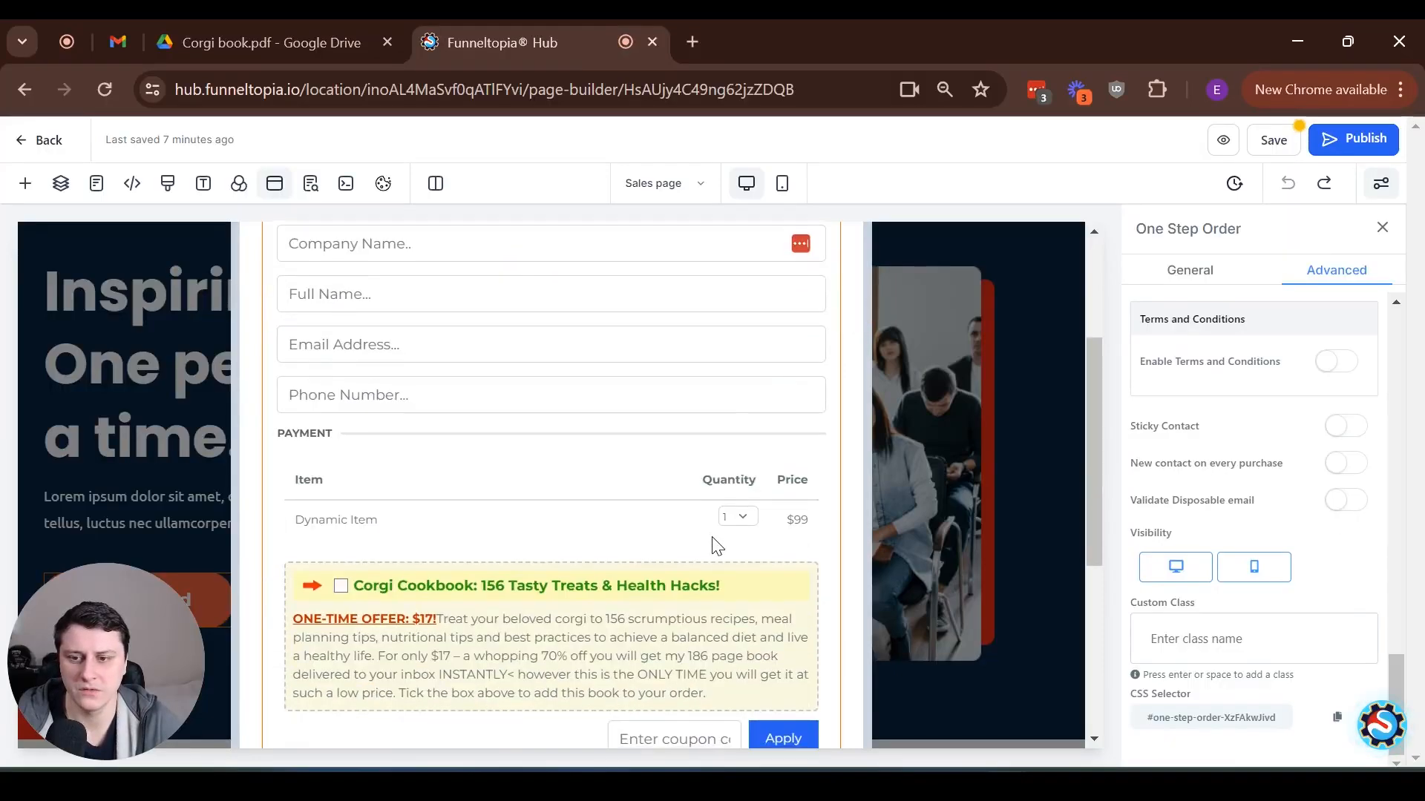
Examine the headline of the Corgi Cookbook order bump in the popup's order form
scroll(558, 530, "up", 3)
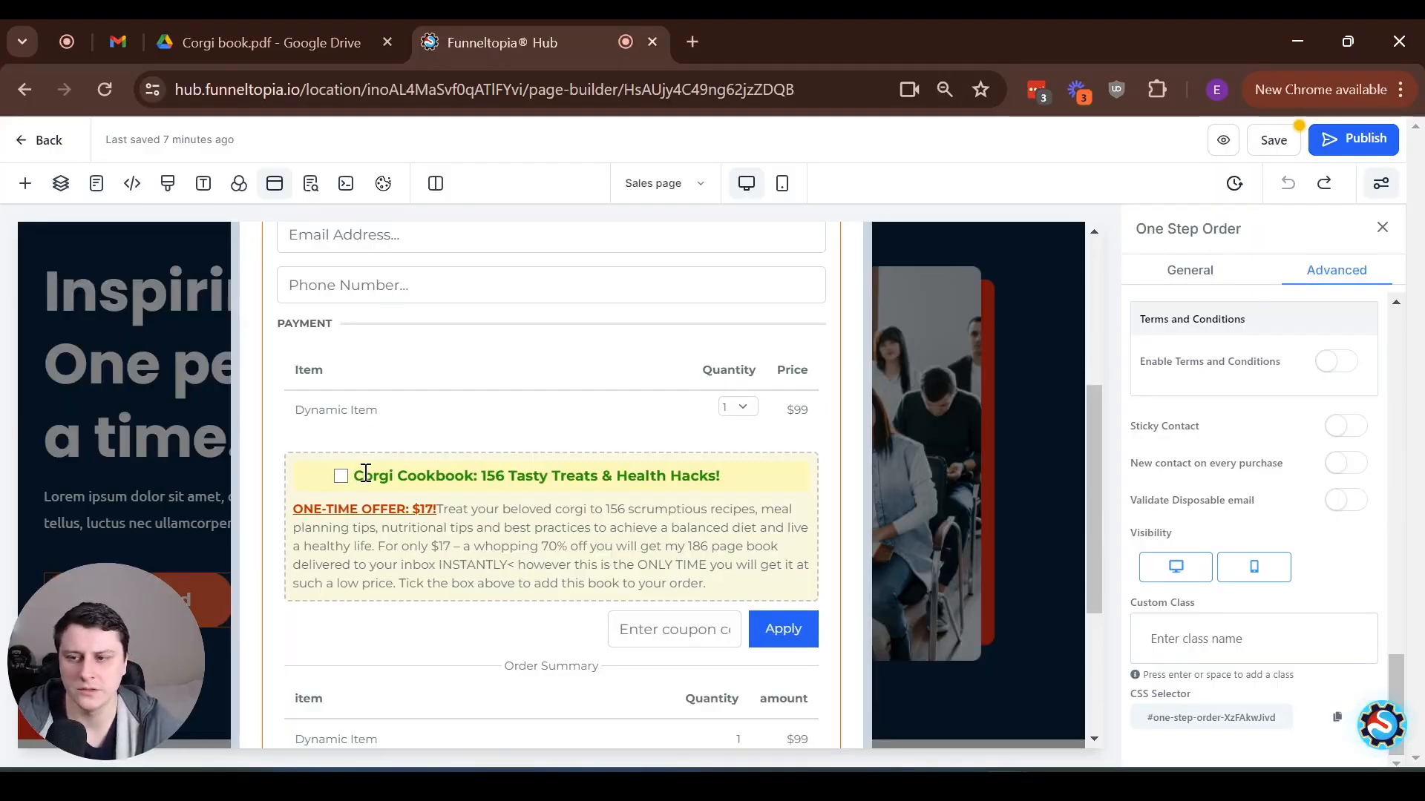
left_click_drag(356, 475, 735, 484)
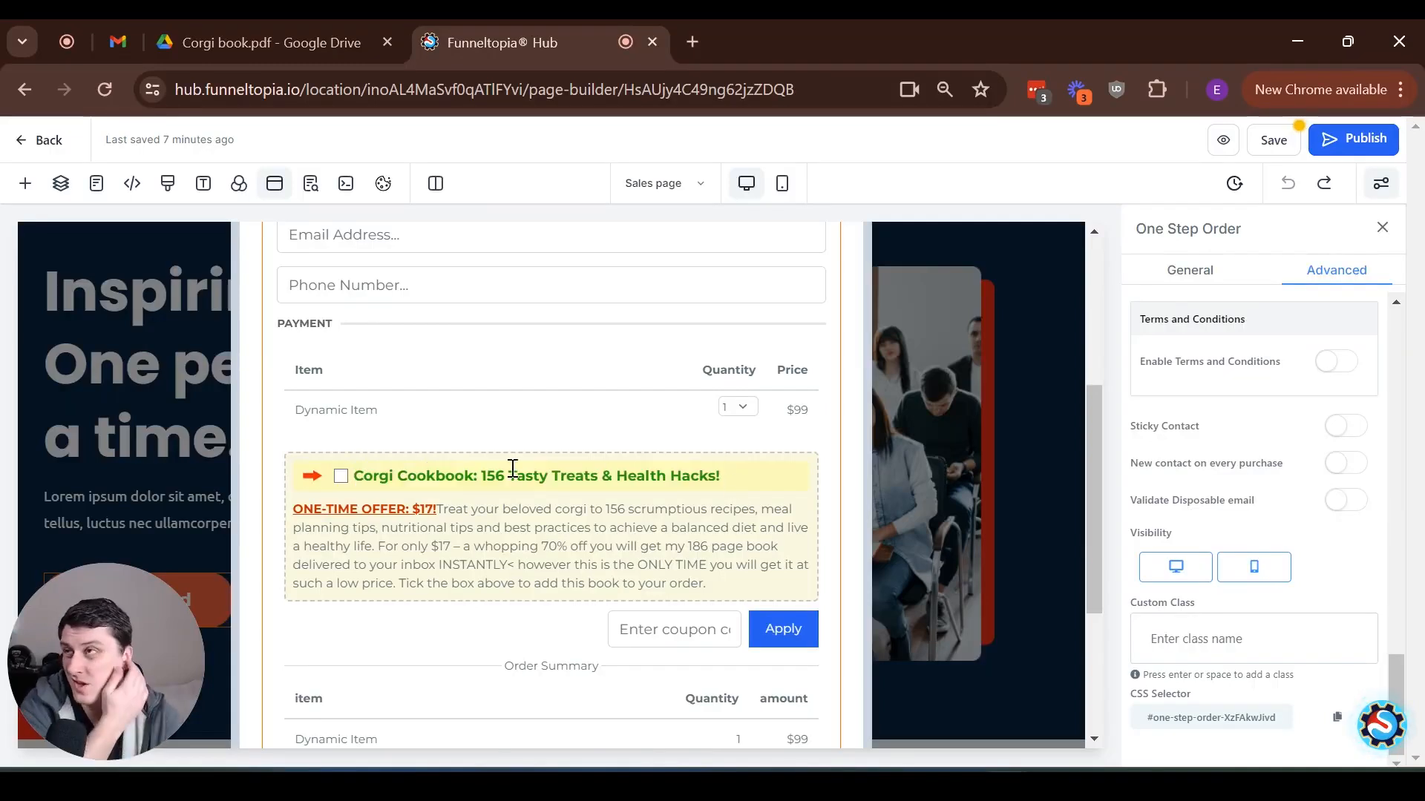
left_click_drag(755, 482, 377, 488)
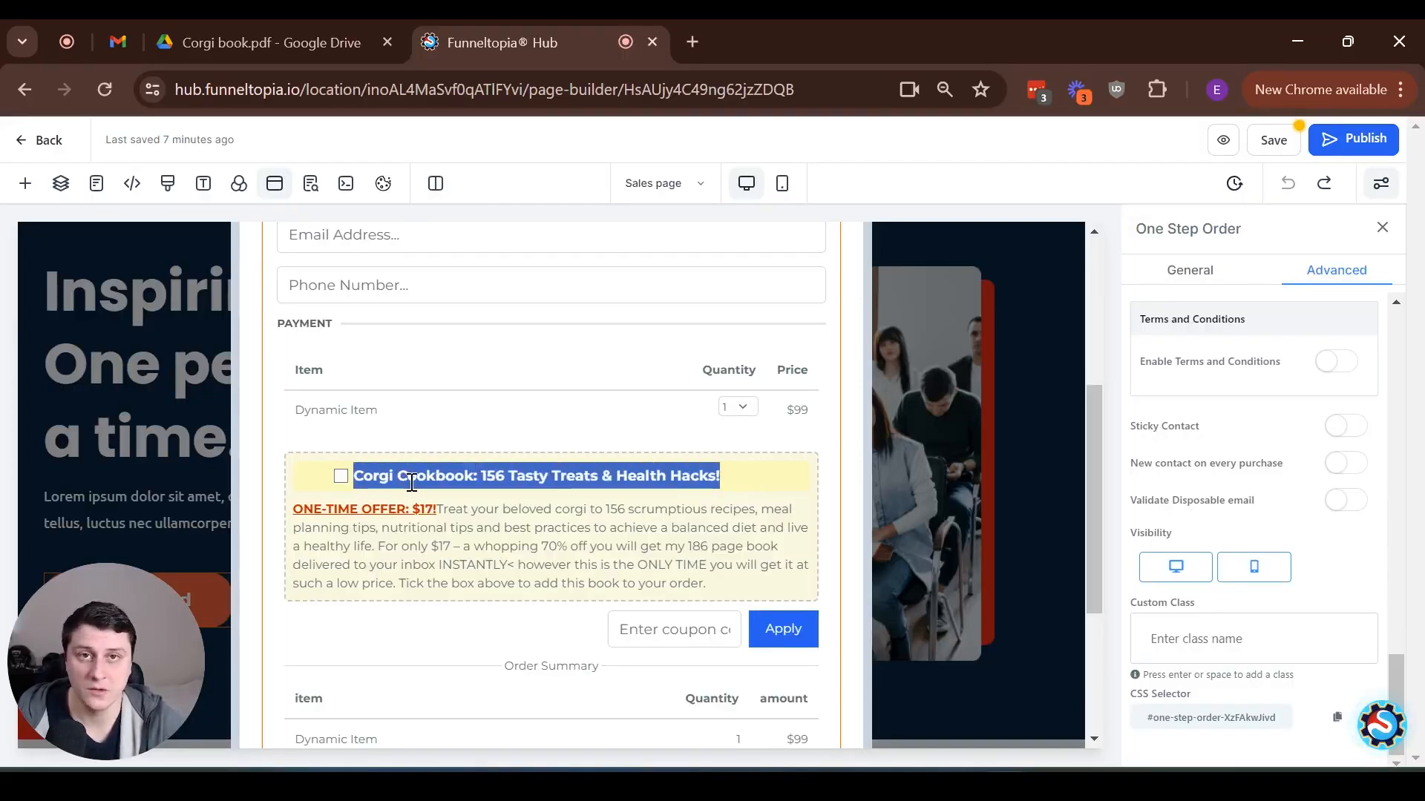
left_click(402, 480)
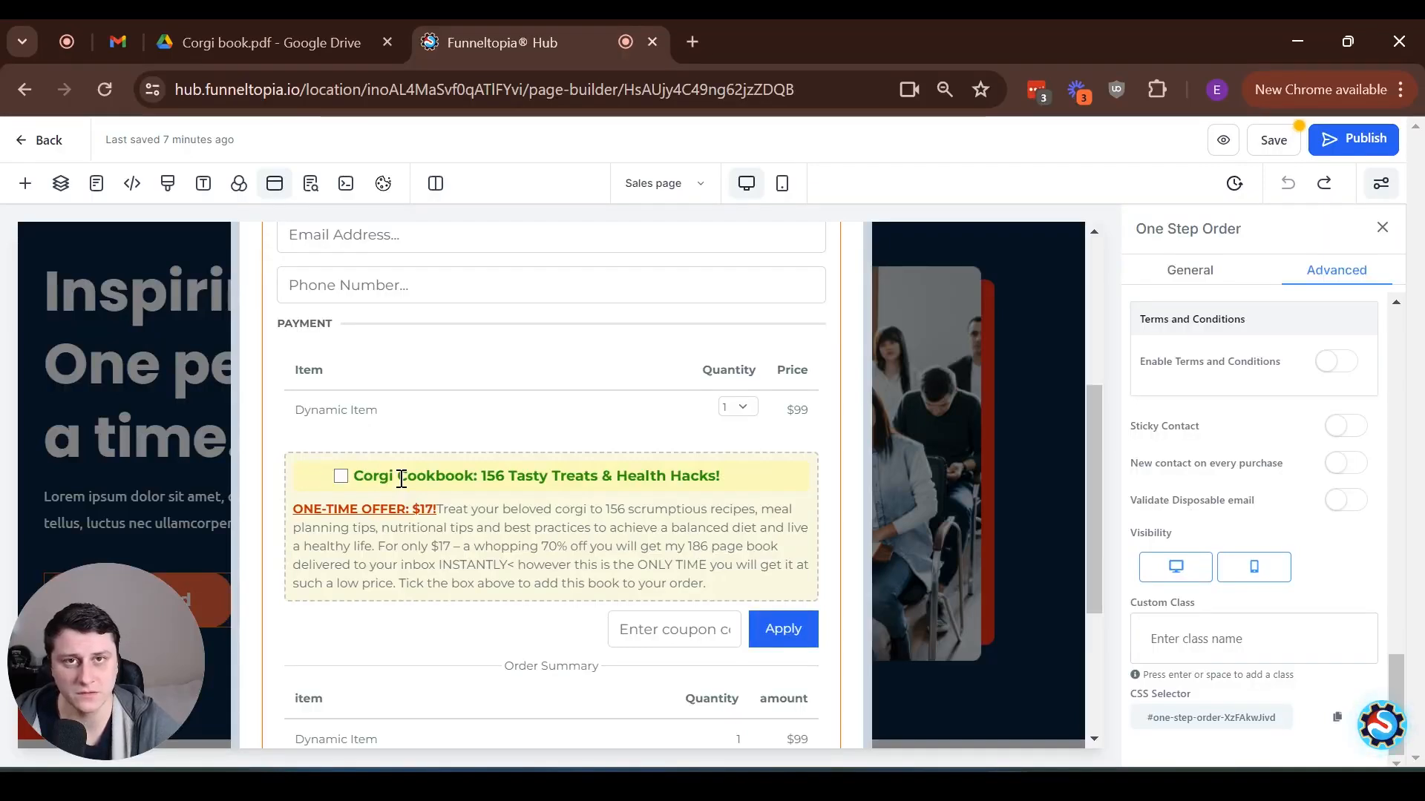
mouse_move(742, 482)
left_mouse_down()
mouse_move(518, 483)
mouse_move(722, 479)
left_mouse_up()
left_click(488, 483)
left_click(721, 479)
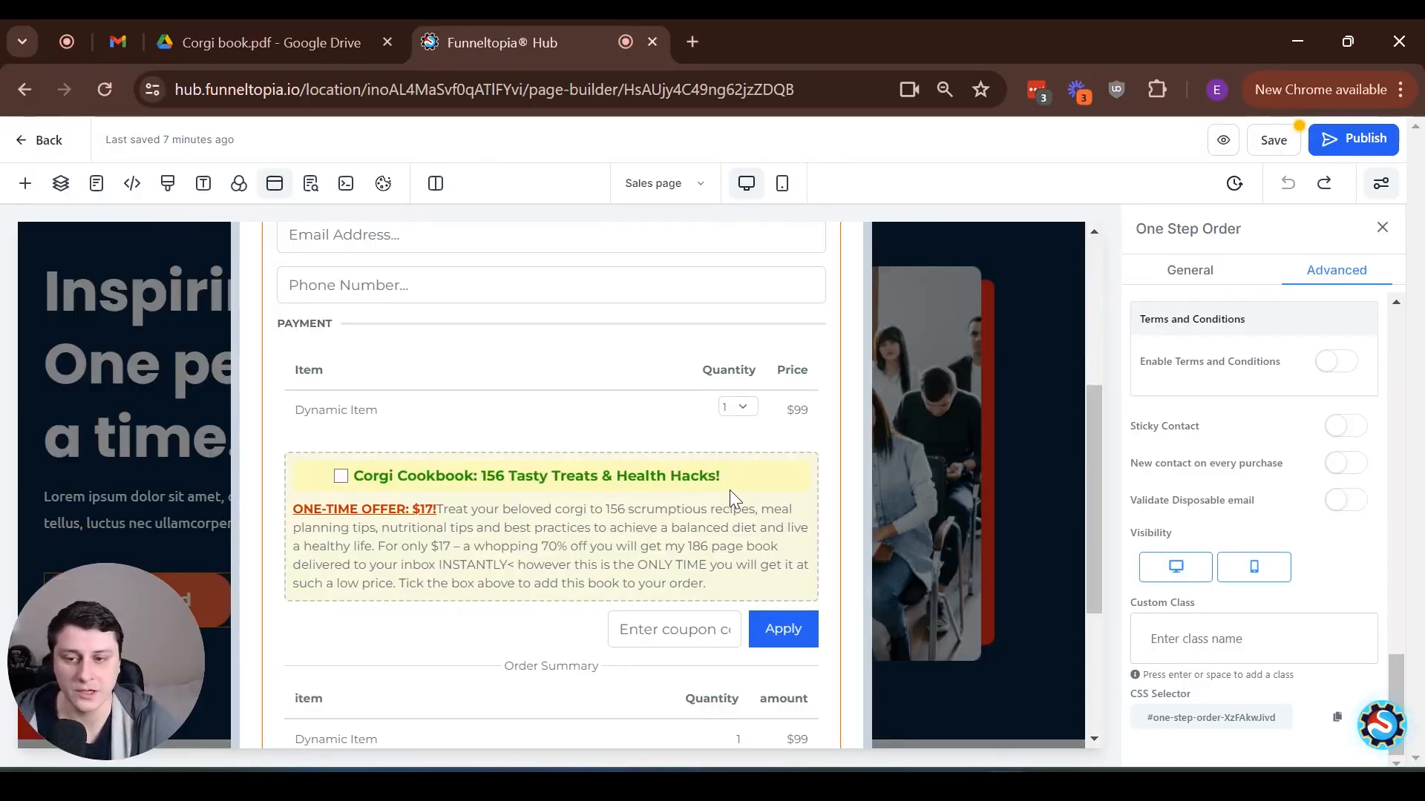
left_click_drag(738, 472, 628, 472)
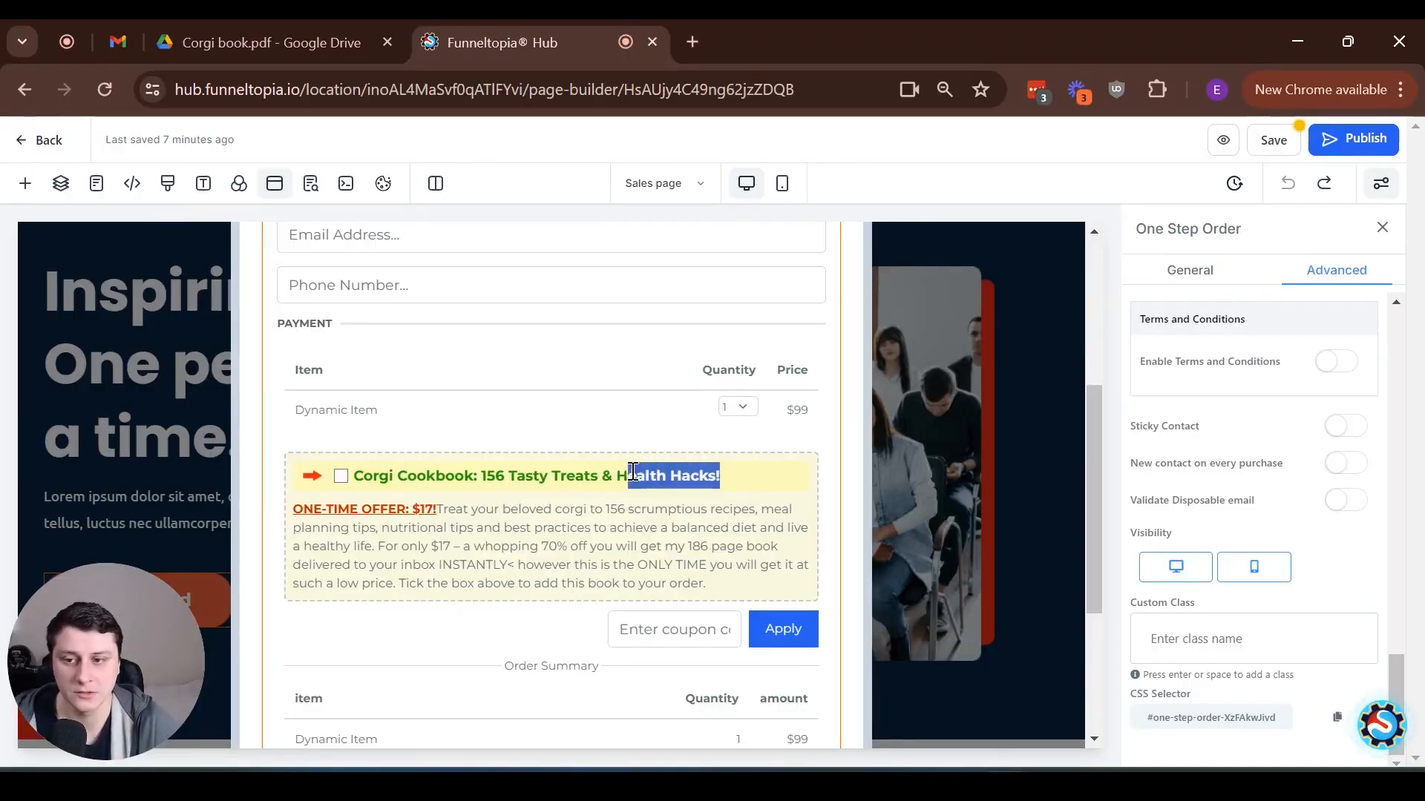
triple_click(563, 468)
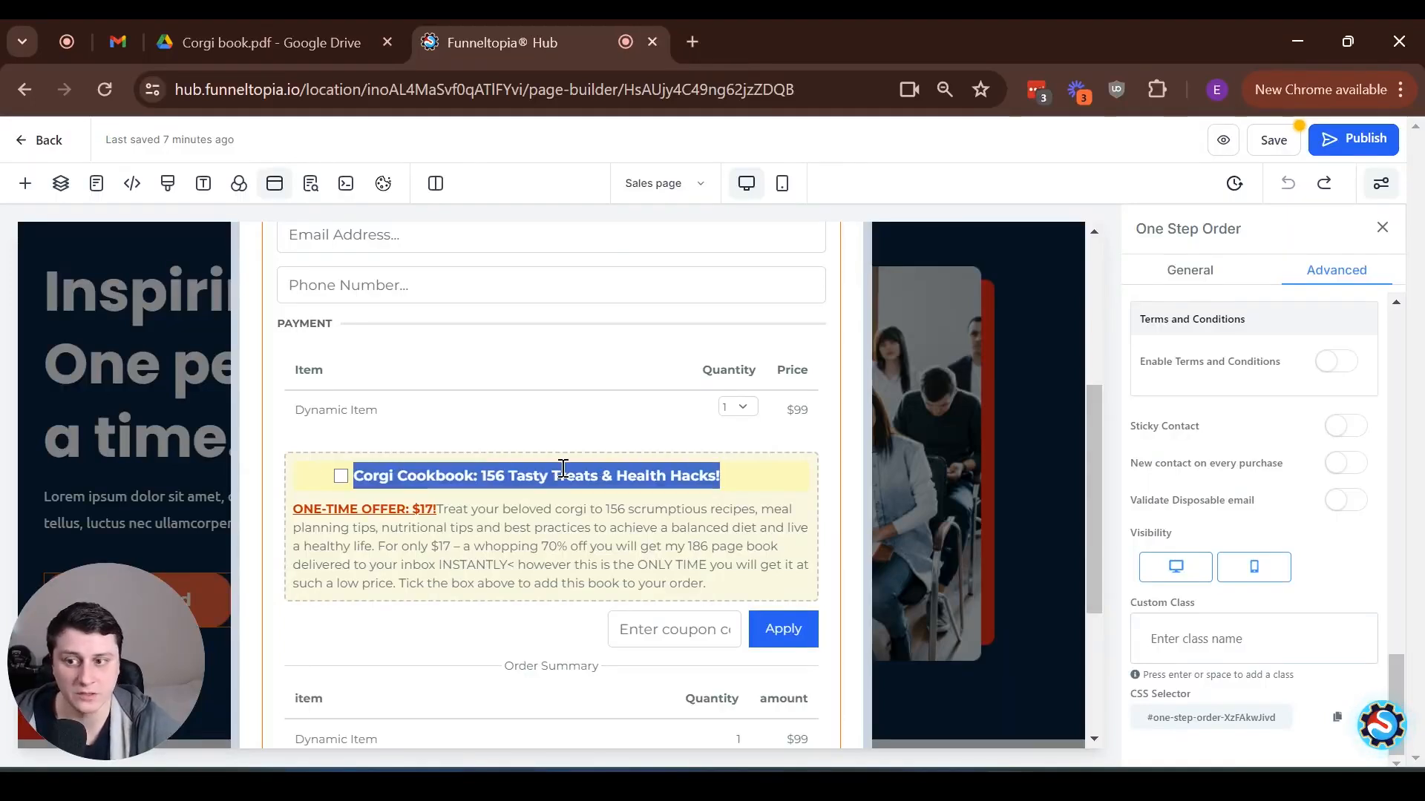
Read through the order bump's one-time offer text and compare its placement with the order summary and payment section
left_click_drag(303, 509, 572, 546)
left_click(515, 535)
left_click(516, 554)
left_click(650, 545)
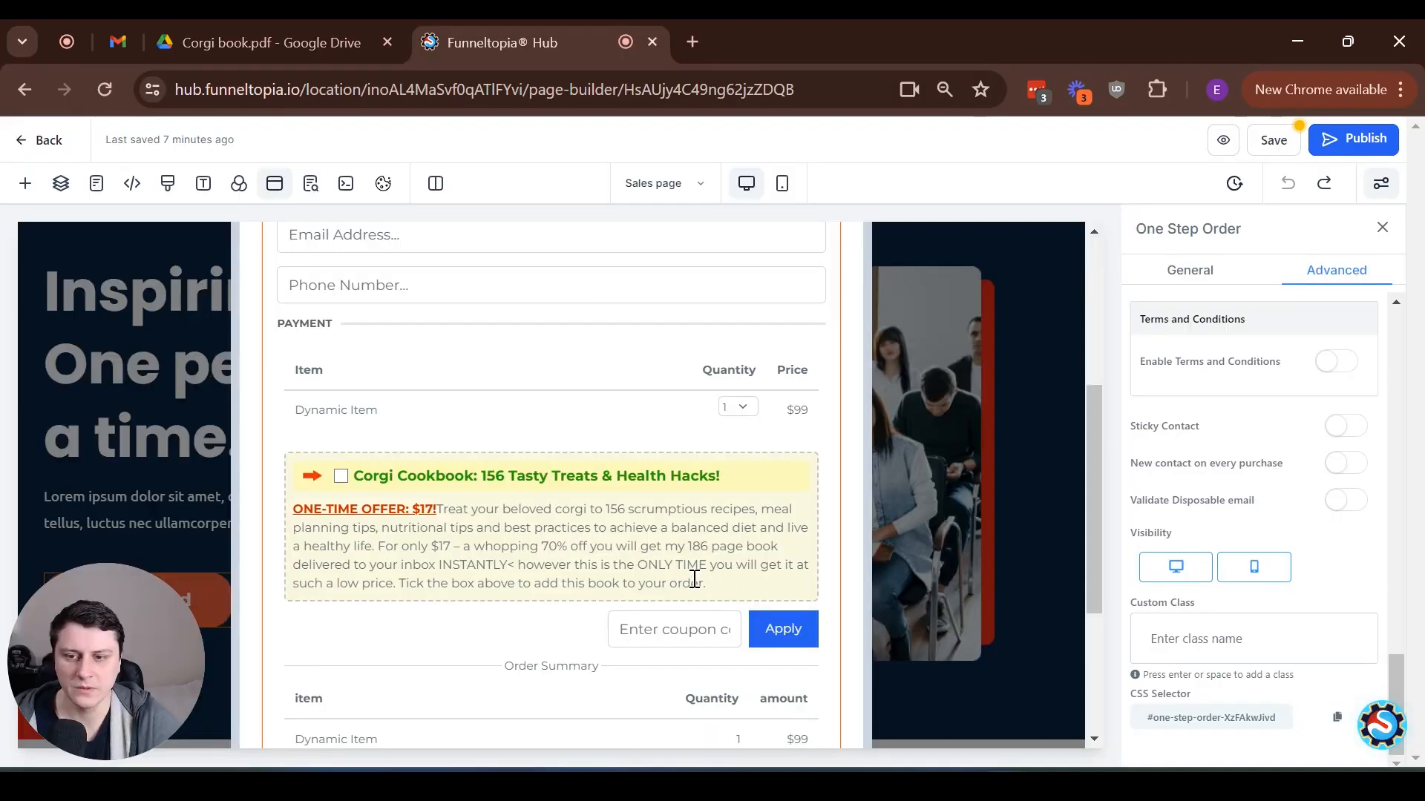
left_click_drag(722, 580, 410, 590)
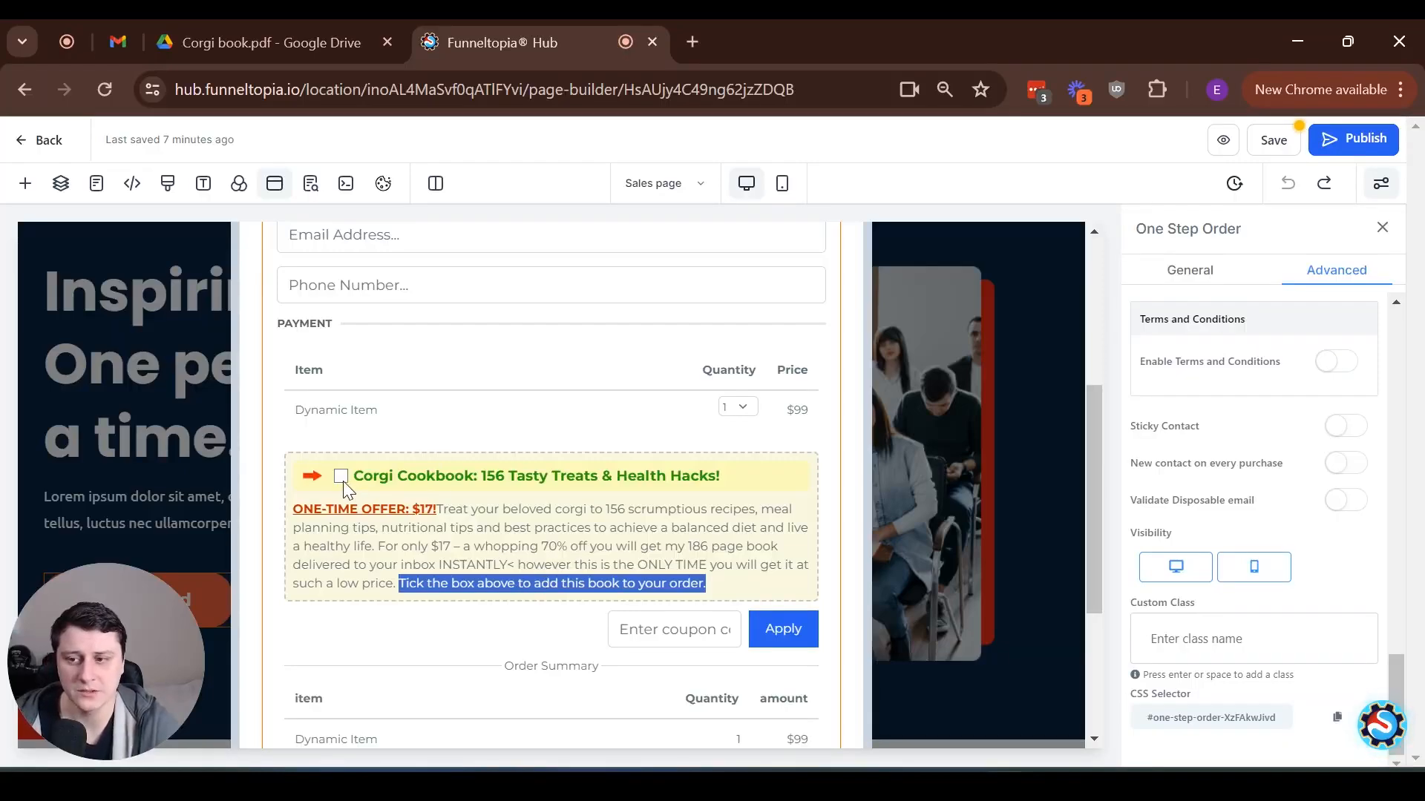
scroll(699, 732, "down", 3)
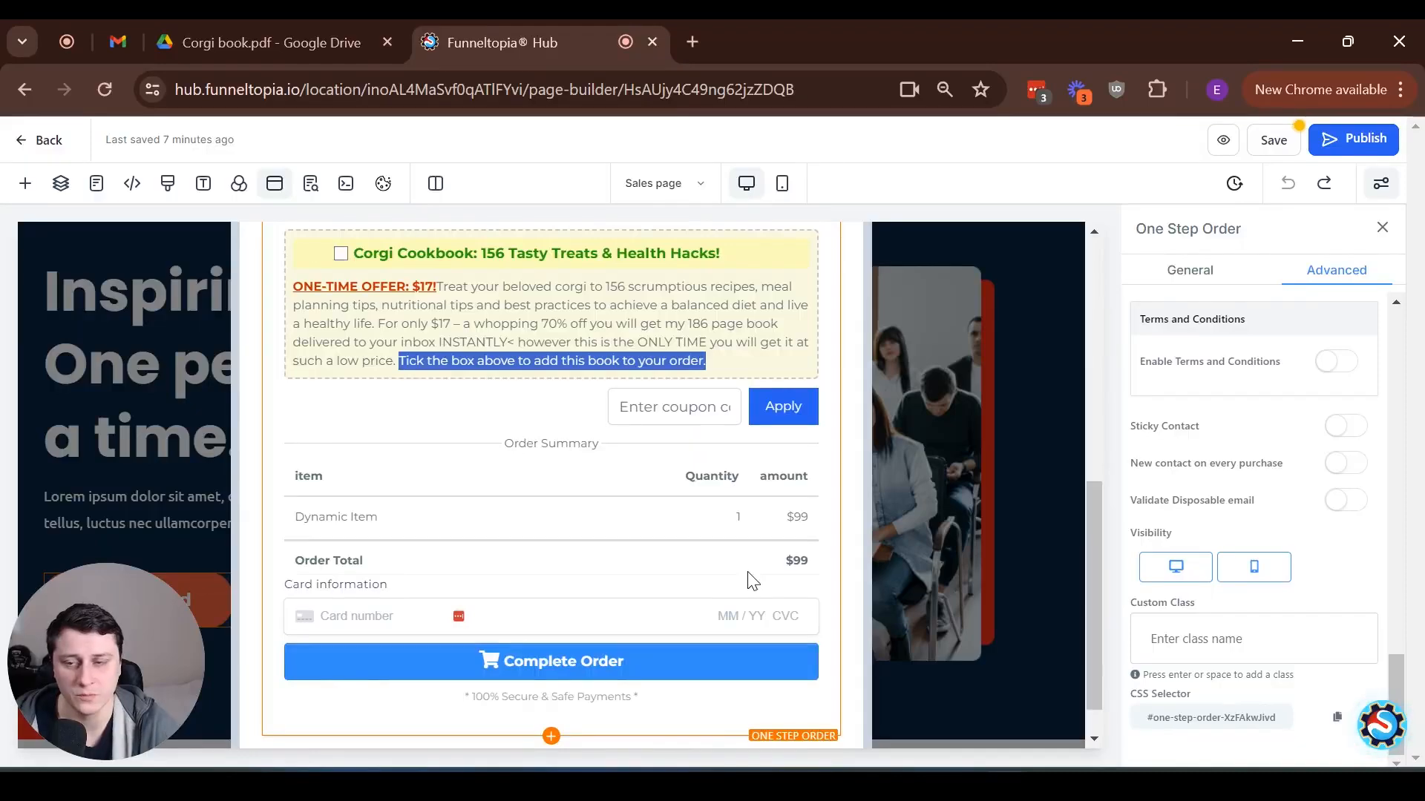
scroll(751, 578, "up", 3)
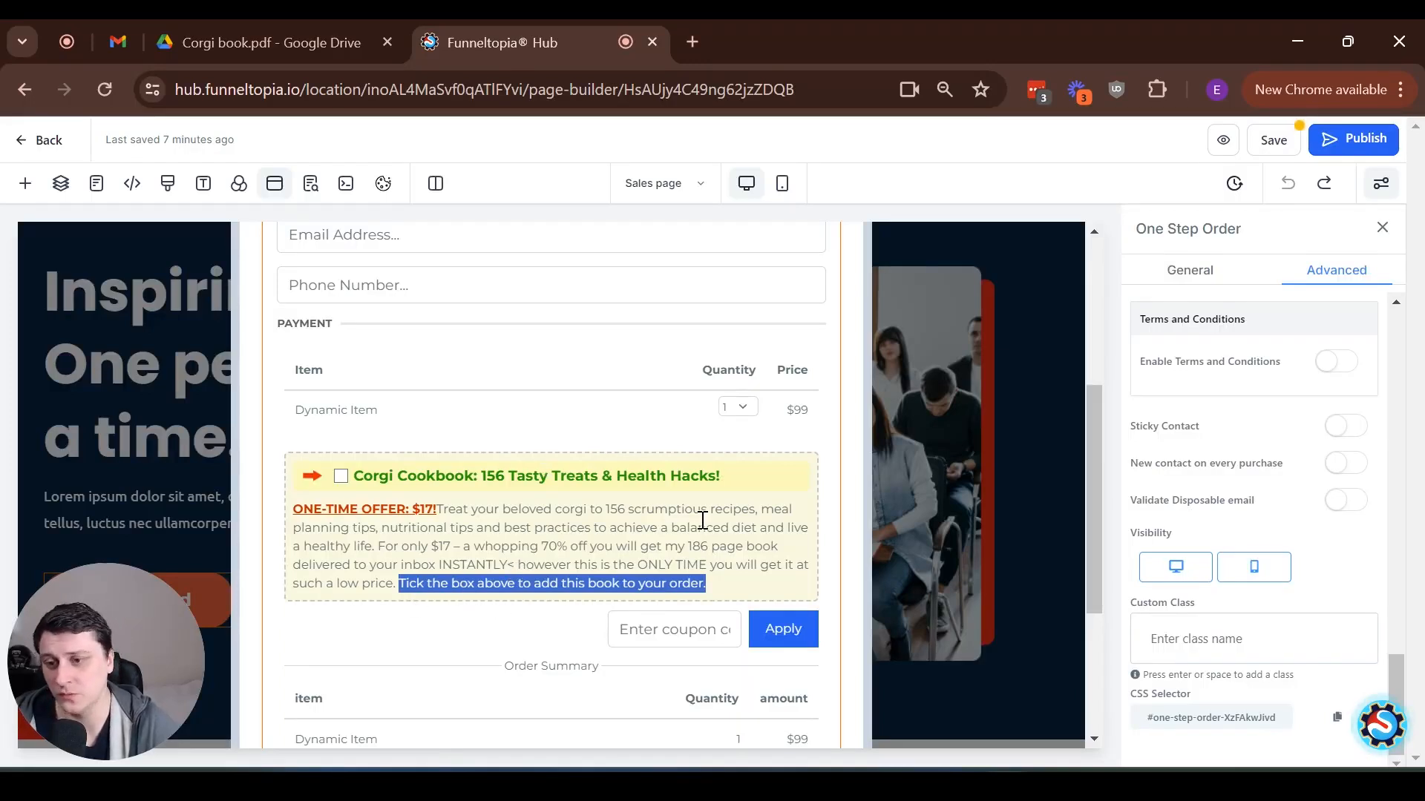
scroll(702, 519, "down", 2)
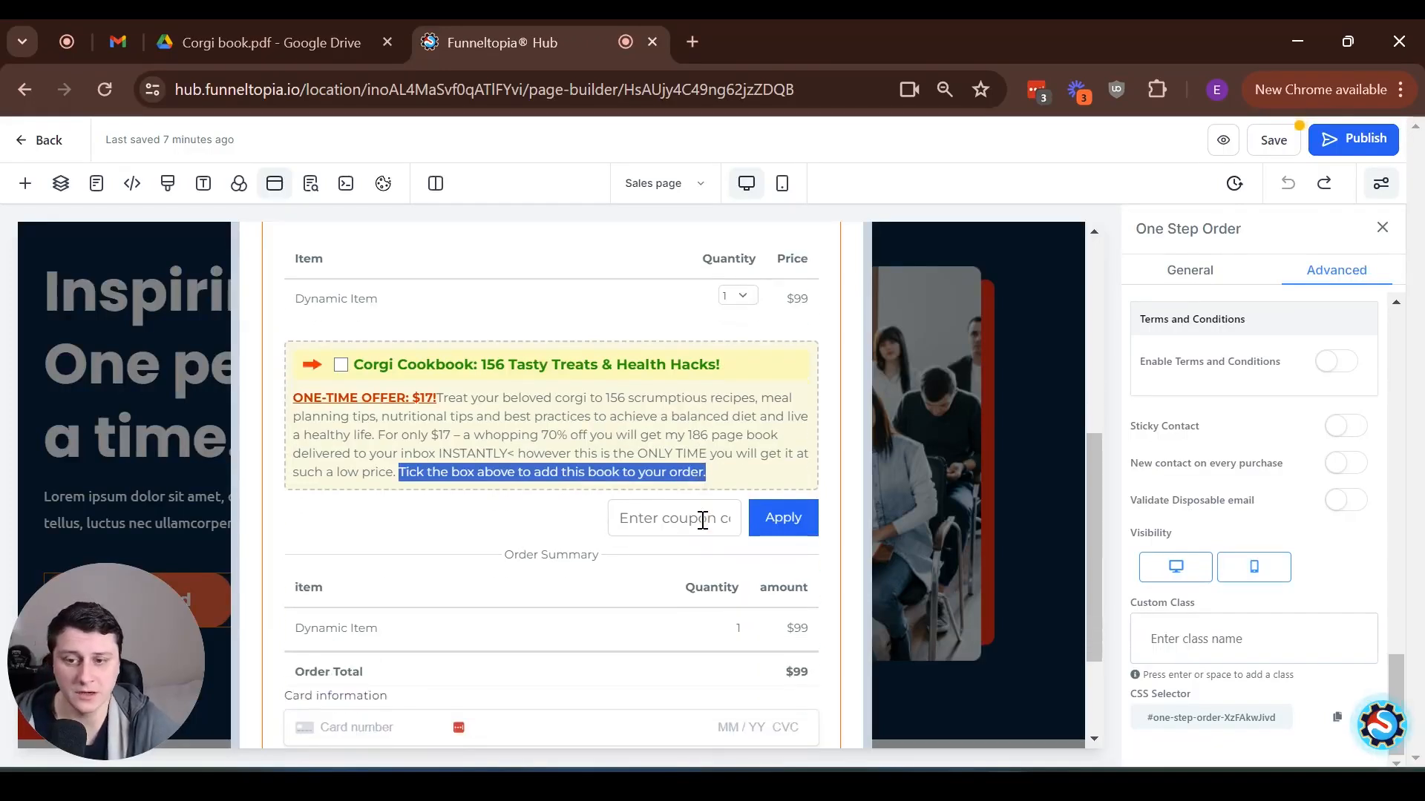
scroll(702, 519, "down", 3)
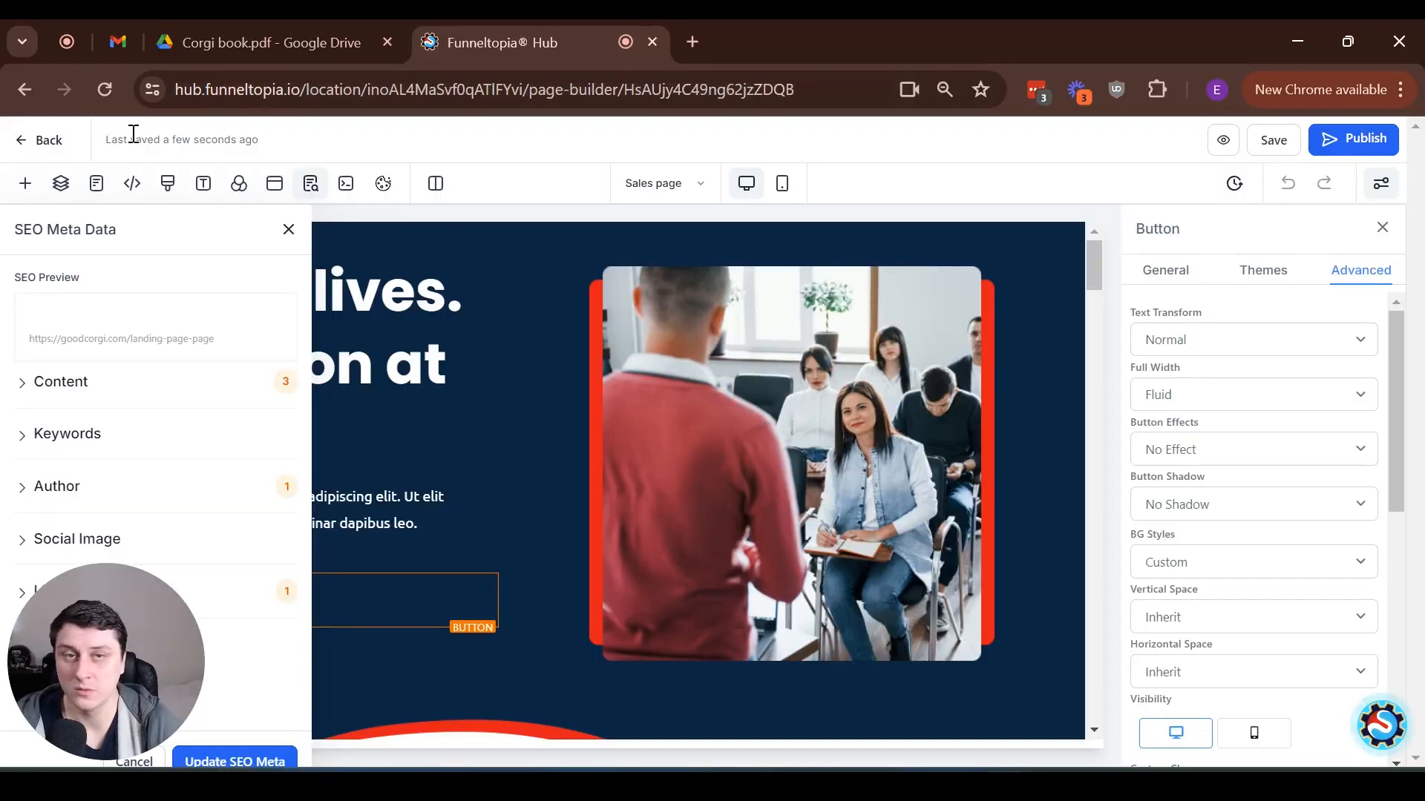
Return to the funnel, switch its payment mode to Test in the funnel settings, and save
left_click(46, 144)
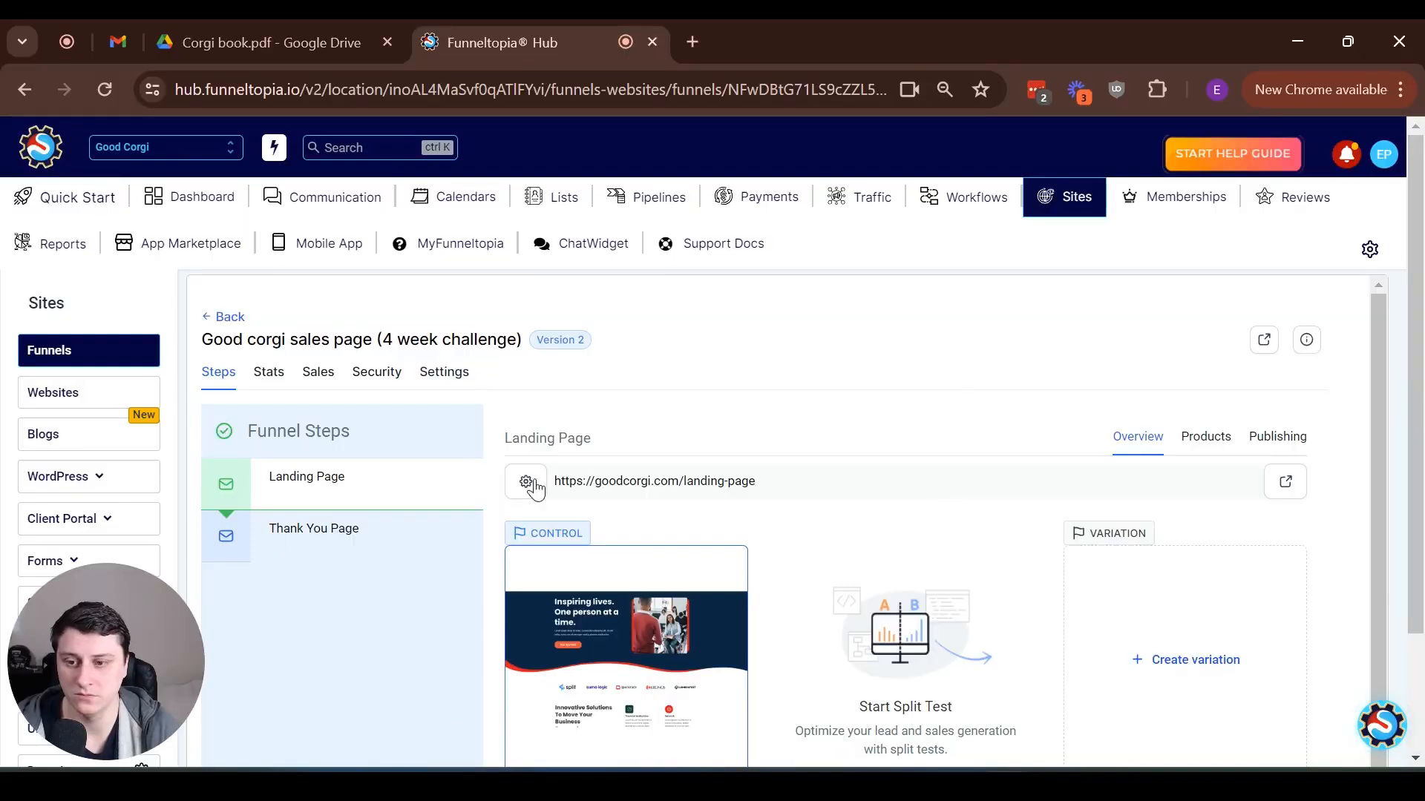
left_click(462, 376)
scroll(445, 426, "down", 3)
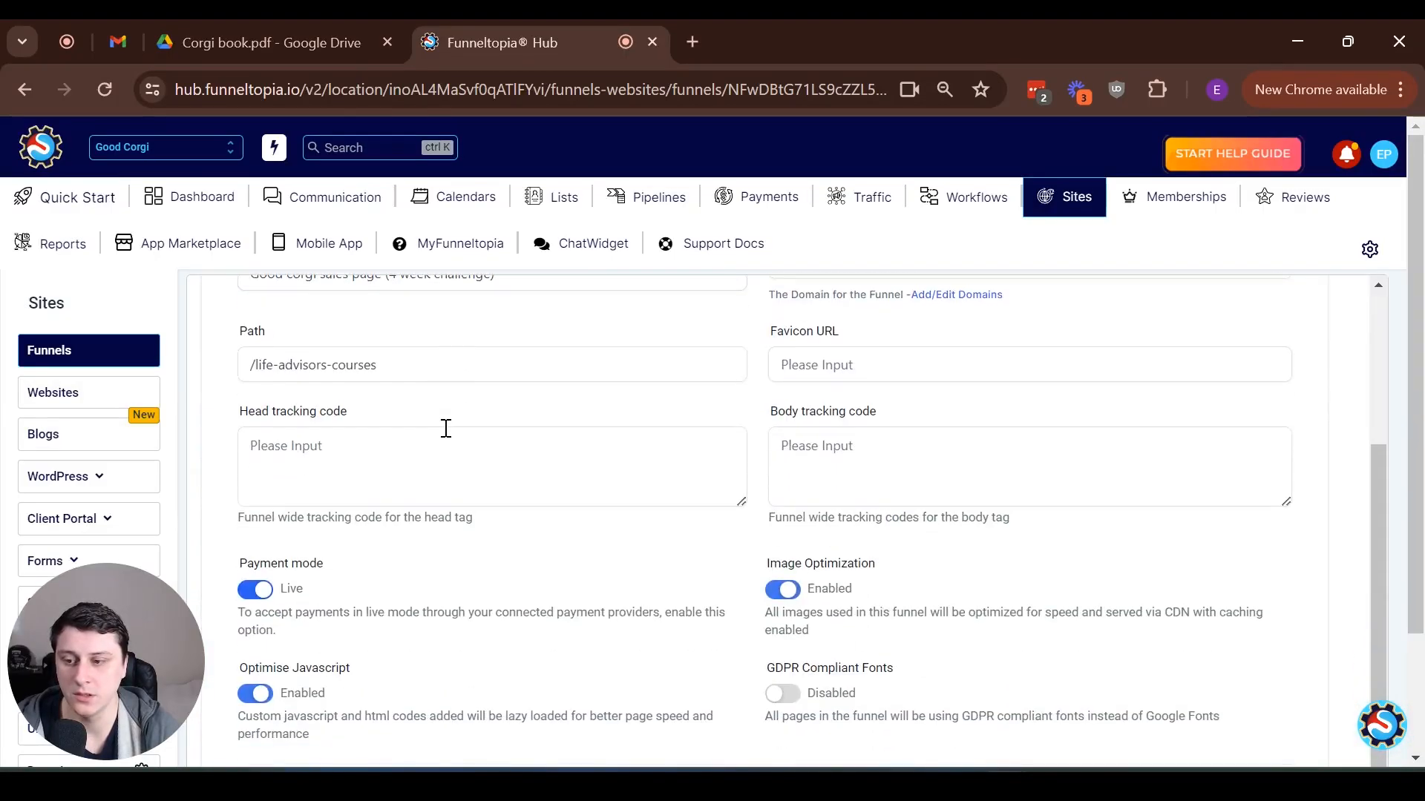
left_click(255, 593)
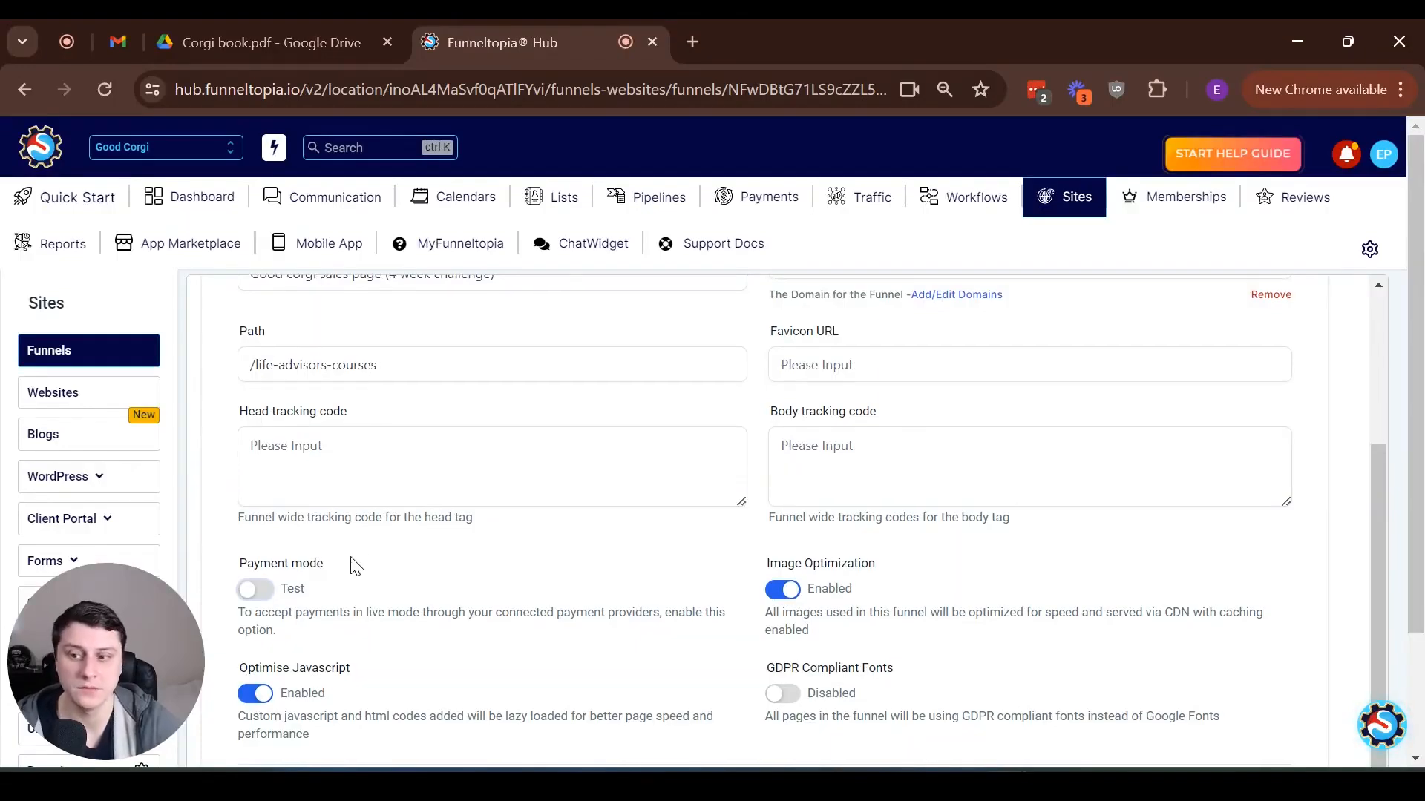
scroll(865, 598, "down", 2)
left_click(1269, 652)
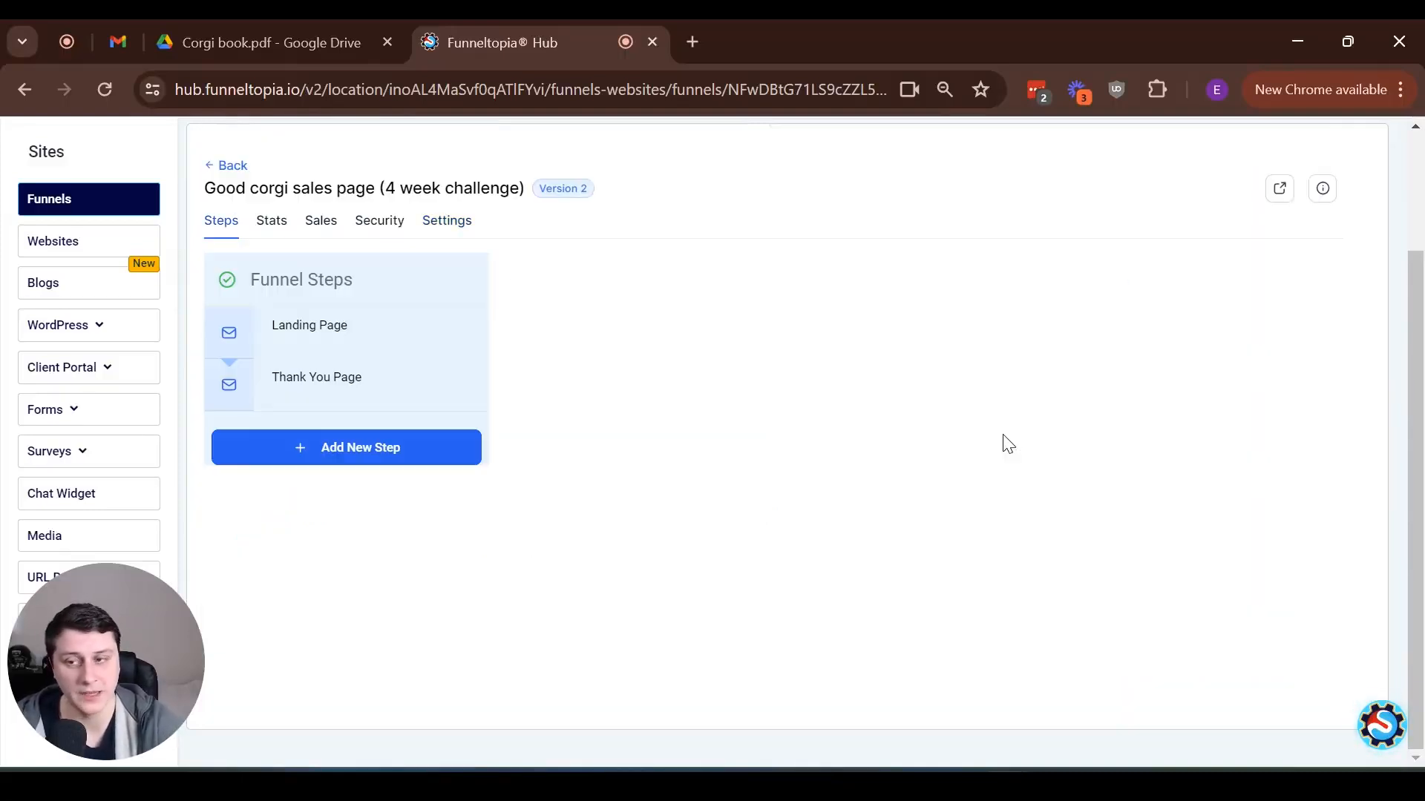
Open the live landing page of the funnel, bring up its order popup, and fill in the contact details
scroll(787, 454, "up", 2)
scroll(618, 506, "down", 3)
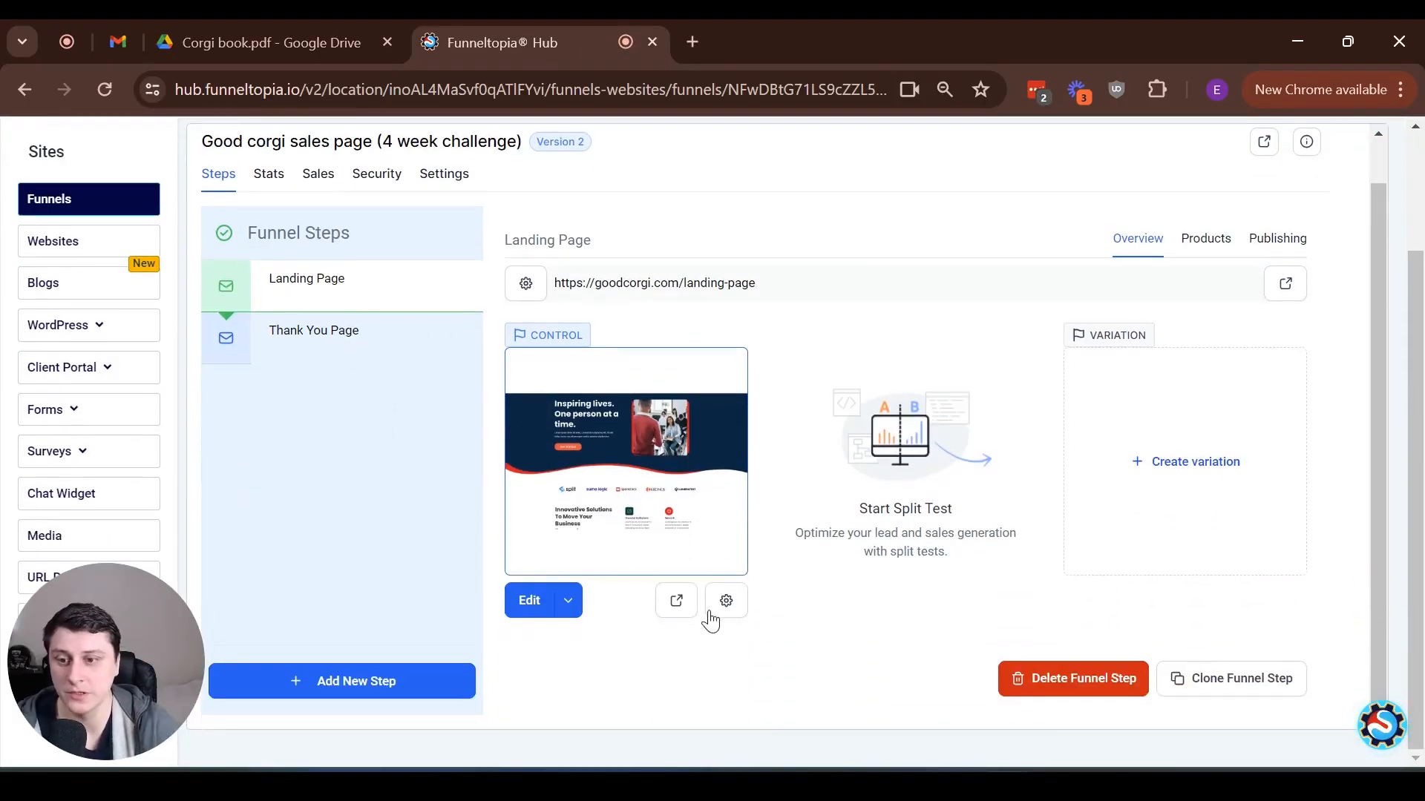
left_click(674, 600)
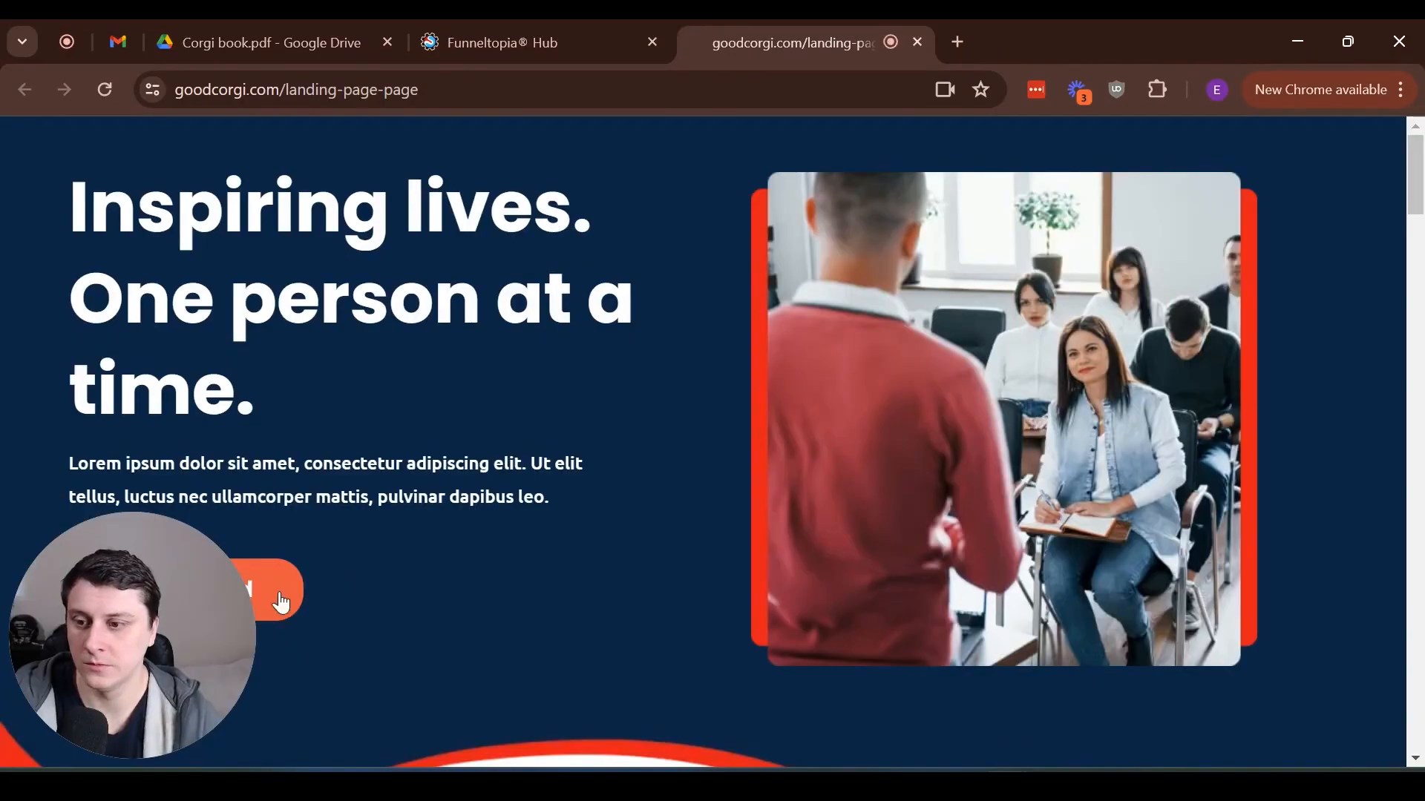
left_click(279, 590)
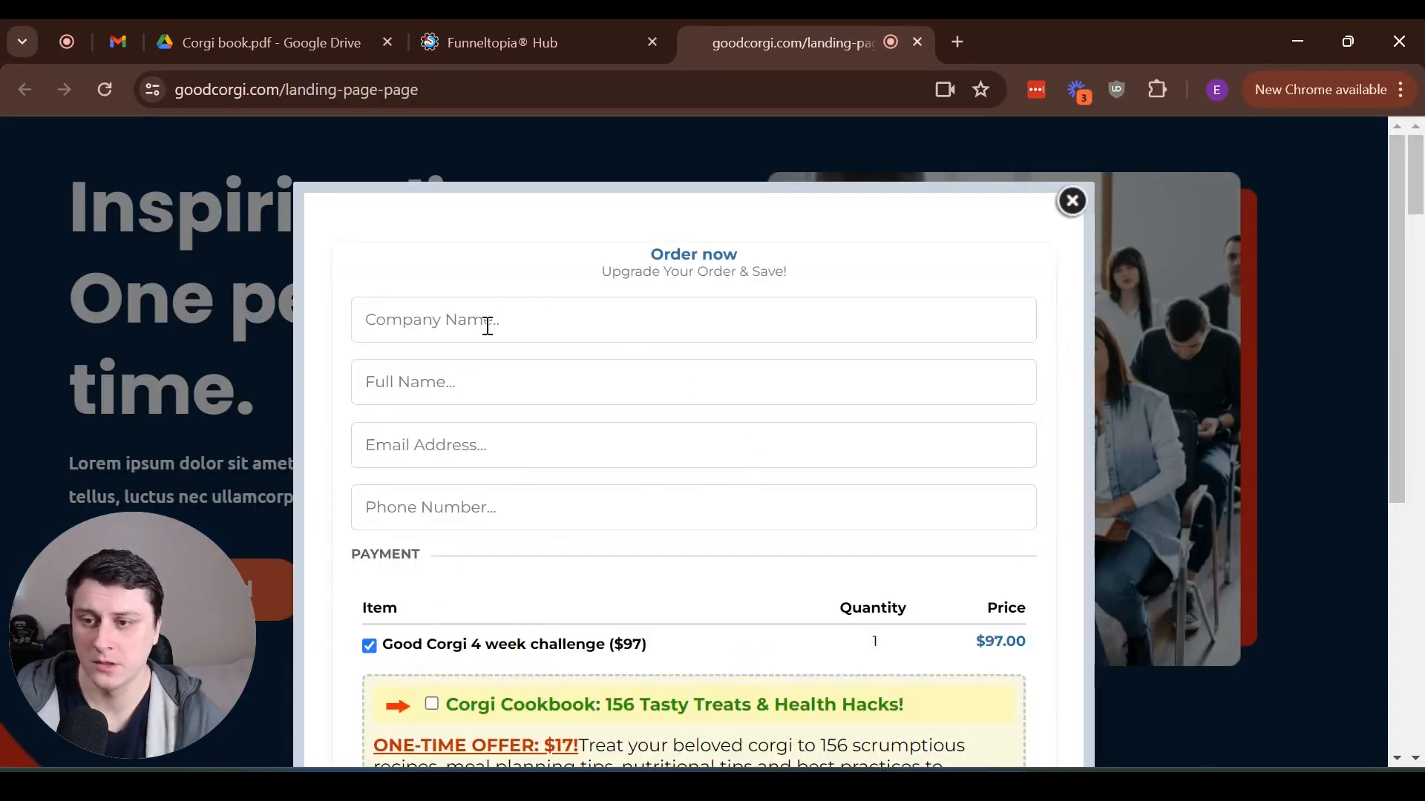
left_click(555, 312)
left_click(549, 377)
Add the Corgi Cookbook order bump to the order and check the order summary
scroll(636, 349, "down", 3)
scroll(979, 386, "down", 5)
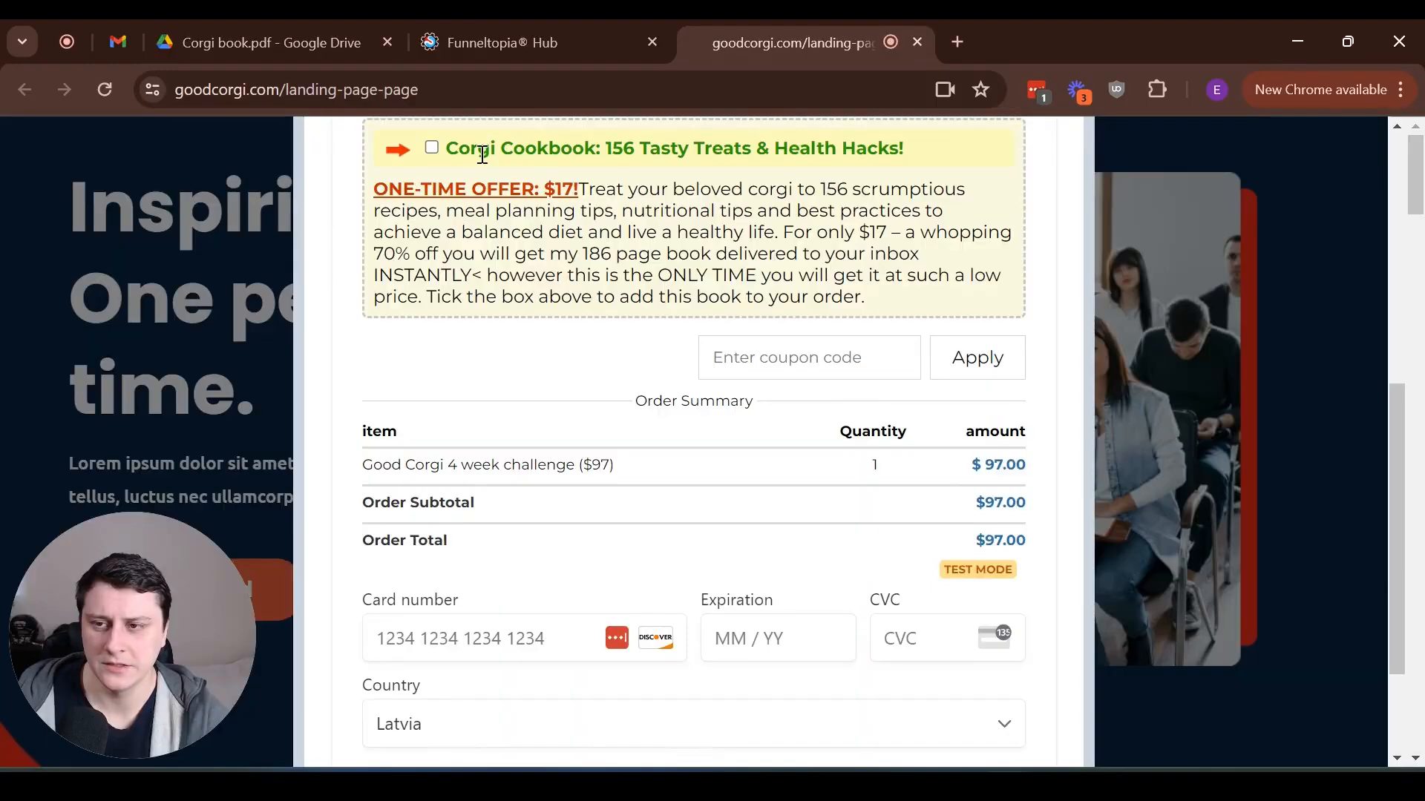
left_click(433, 150)
scroll(1004, 509, "down", 3)
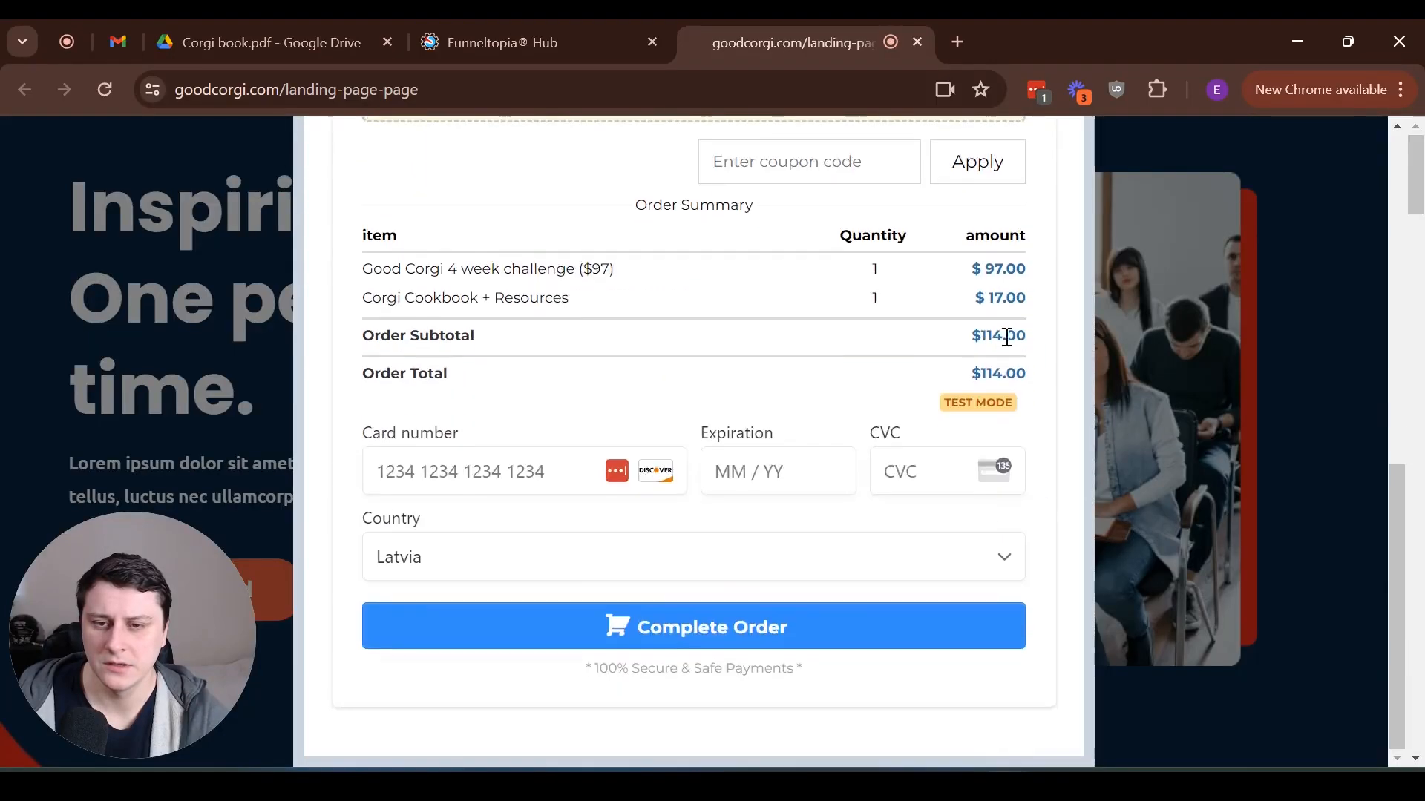
scroll(902, 465, "up", 3)
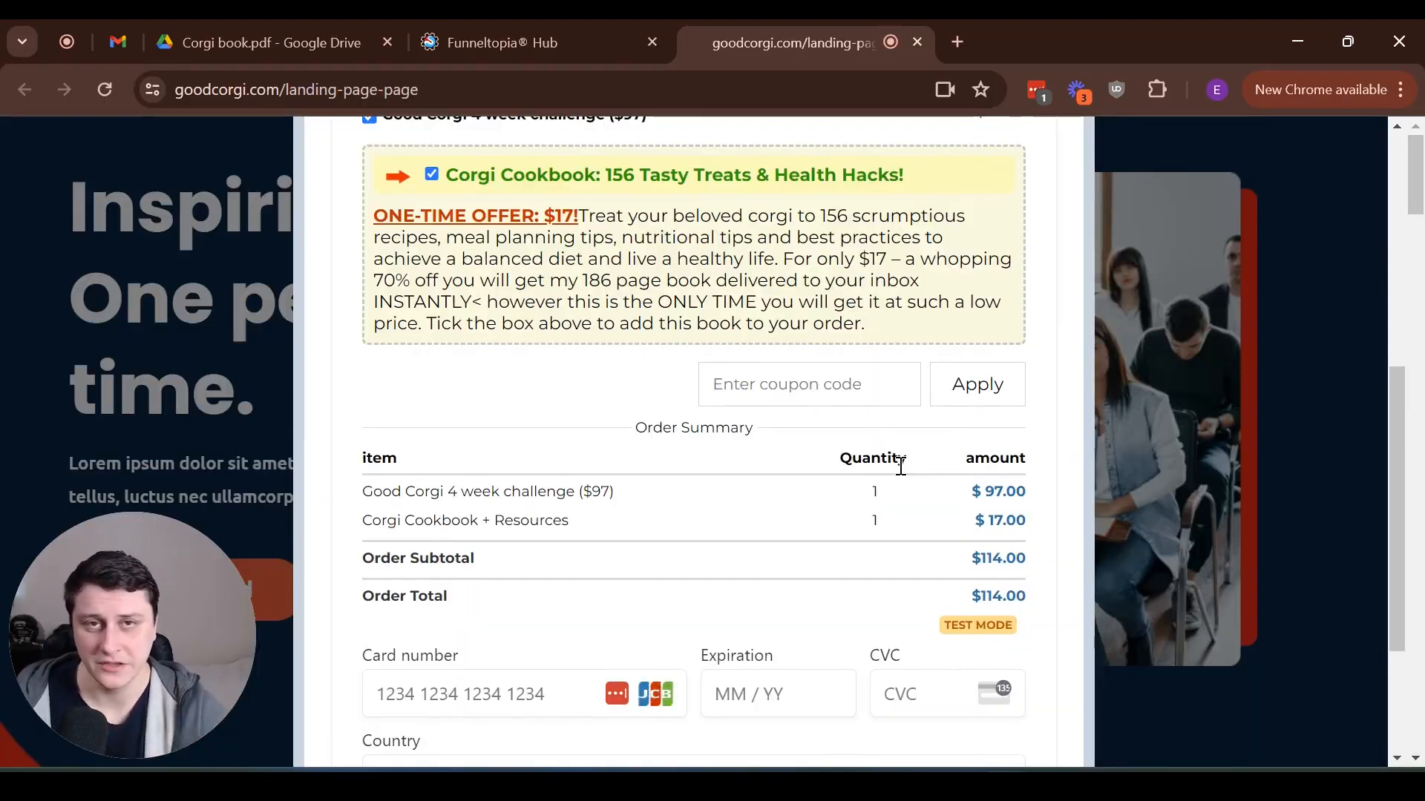
scroll(901, 465, "down", 2)
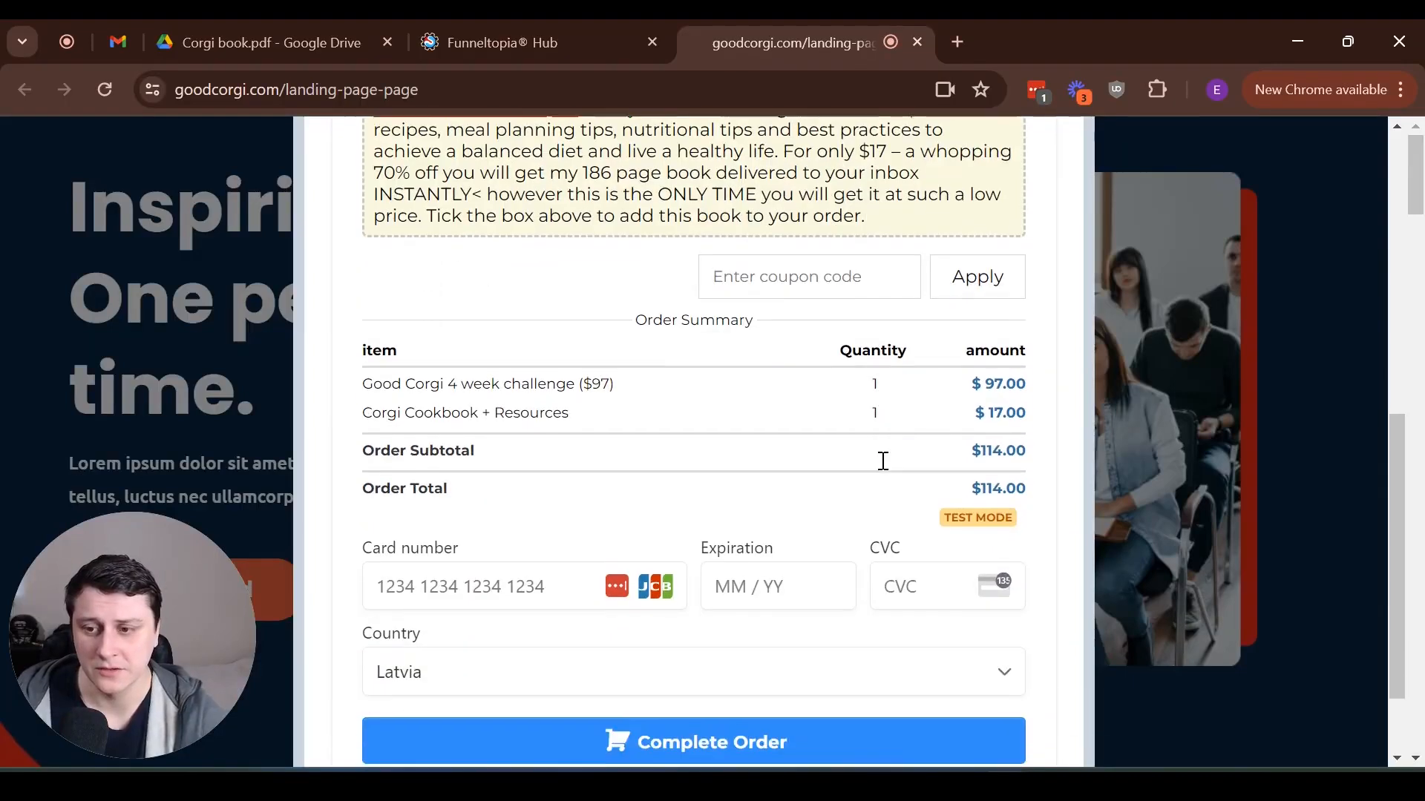
Enter the test card number, expiration date and CVC in the payment fields, and complete the order
left_click(400, 586)
type("42")
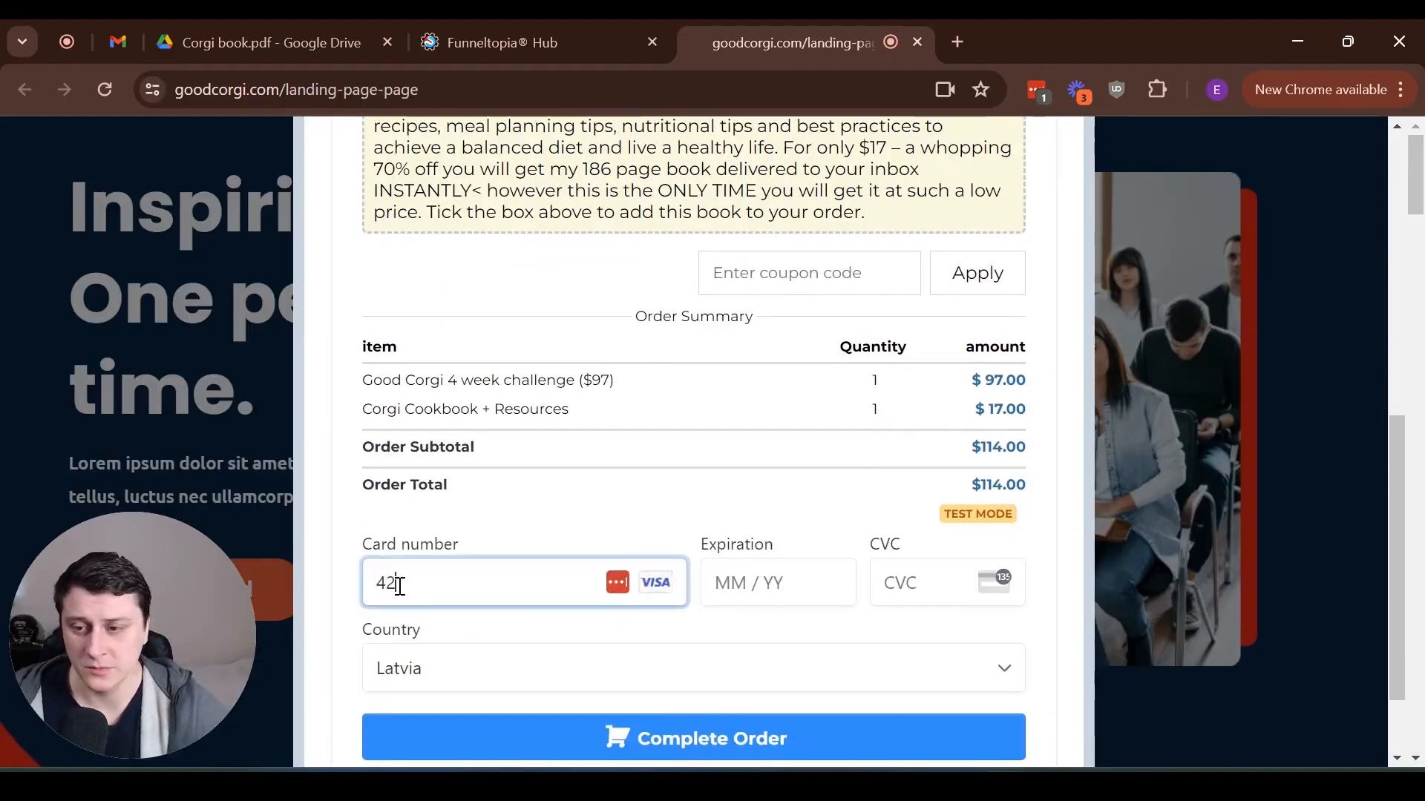
type("424242424242")
type("04 /")
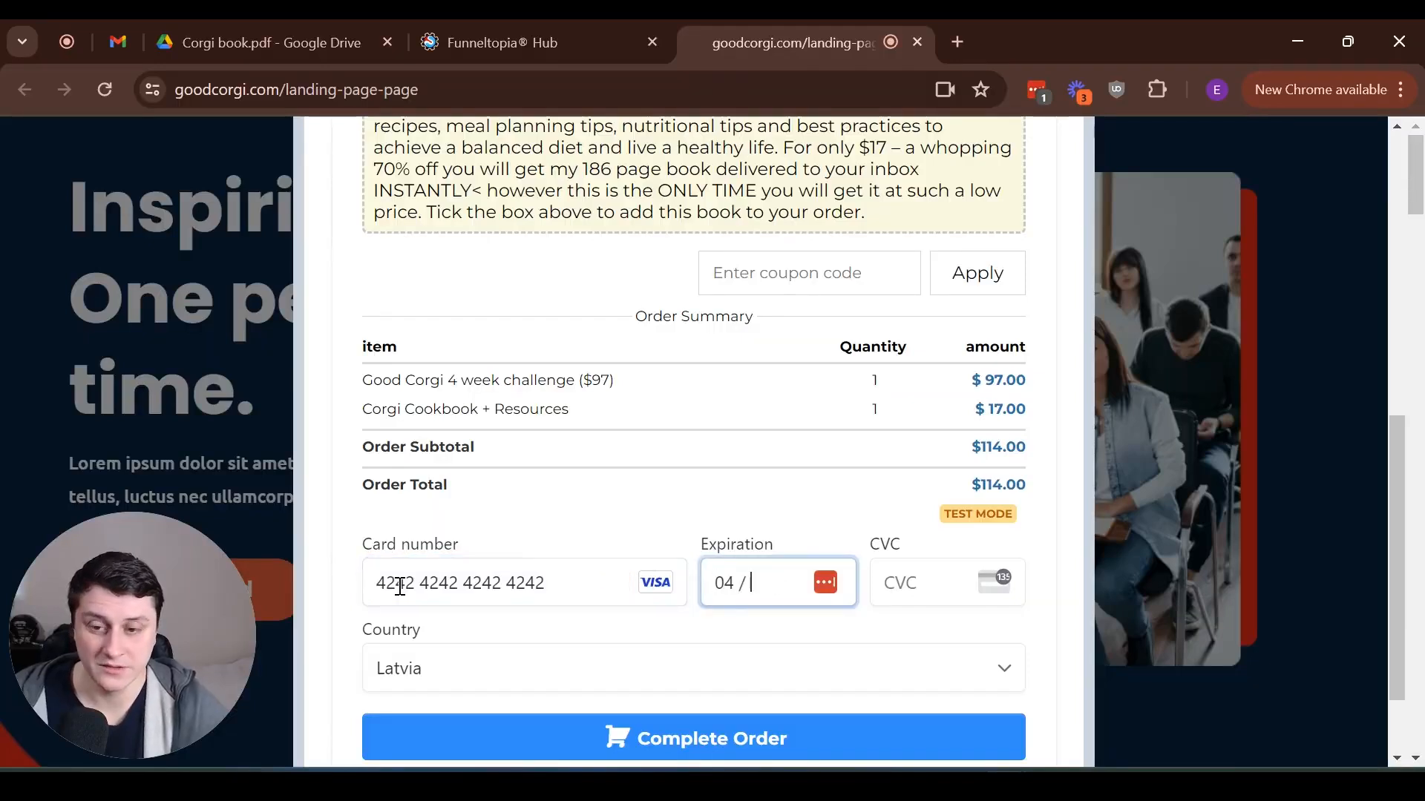
type("24")
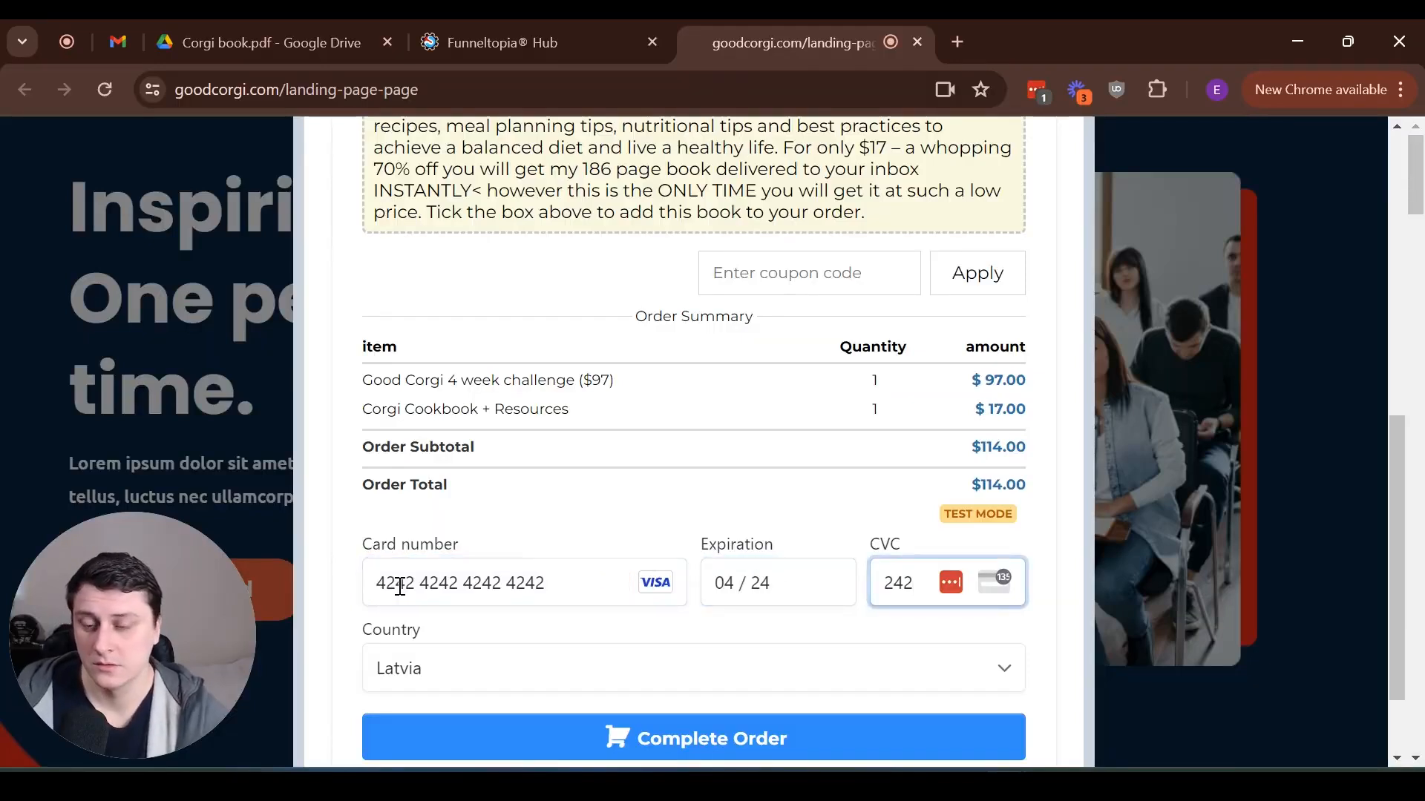
triple_click(771, 588)
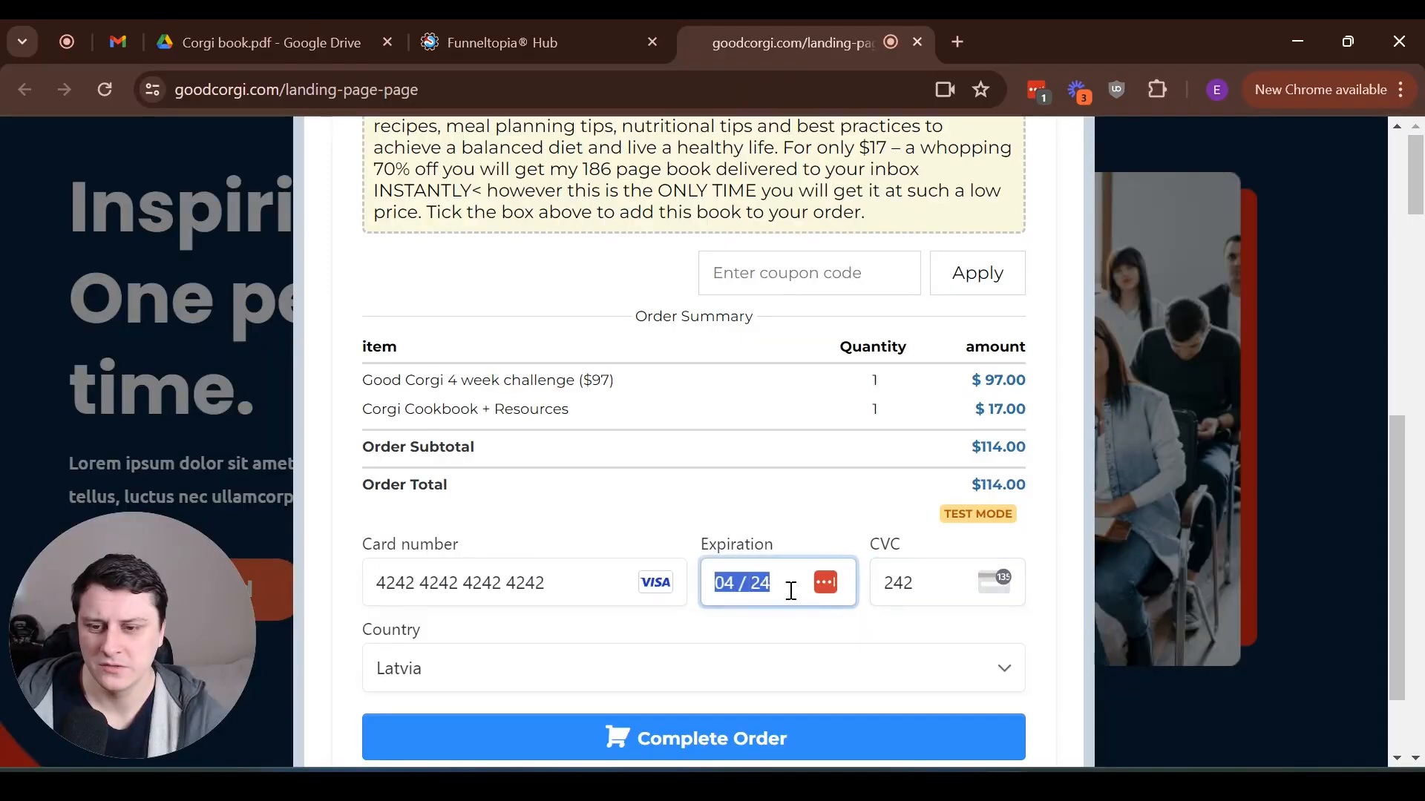
double_click(900, 582)
double_click(540, 581)
triple_click(540, 581)
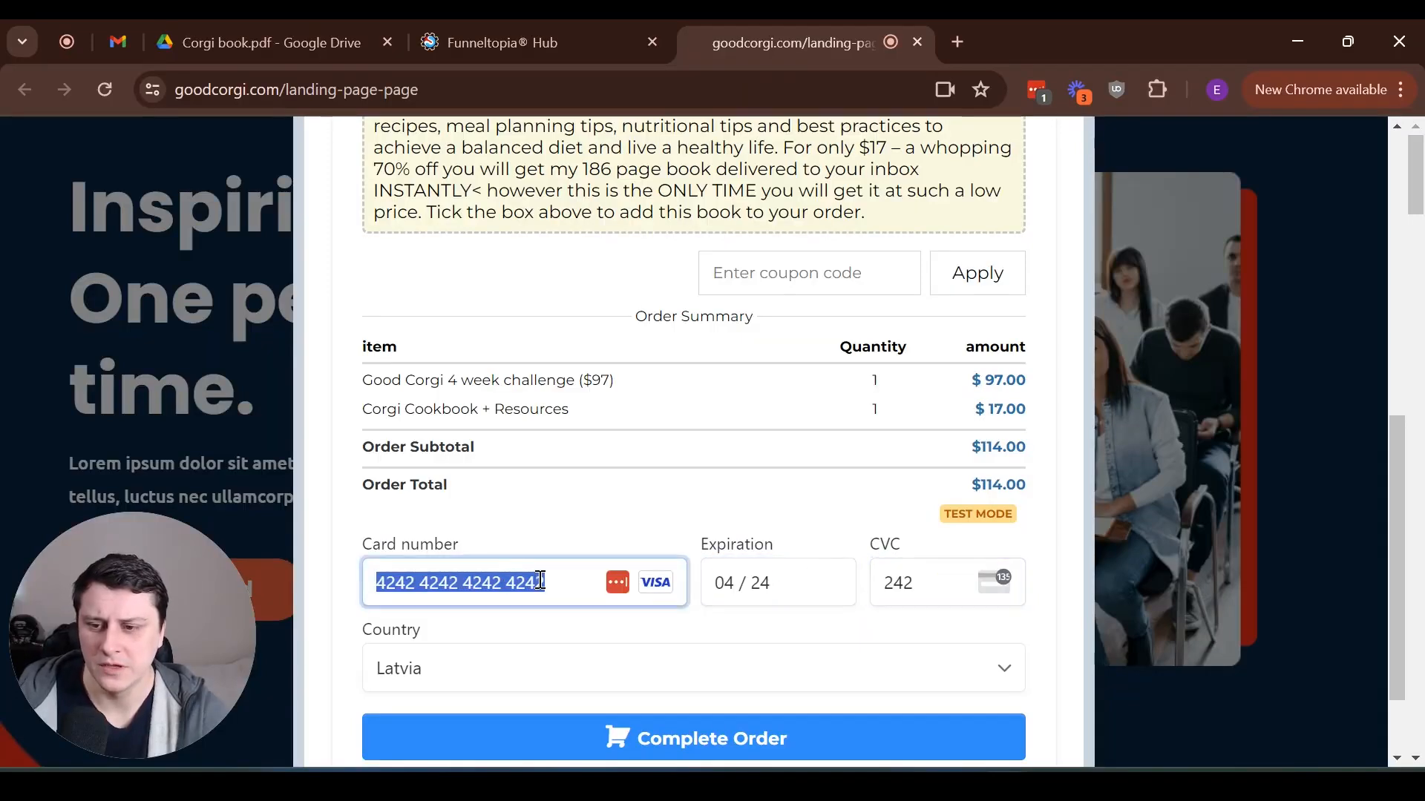
scroll(742, 609, "down", 2)
left_click(786, 643)
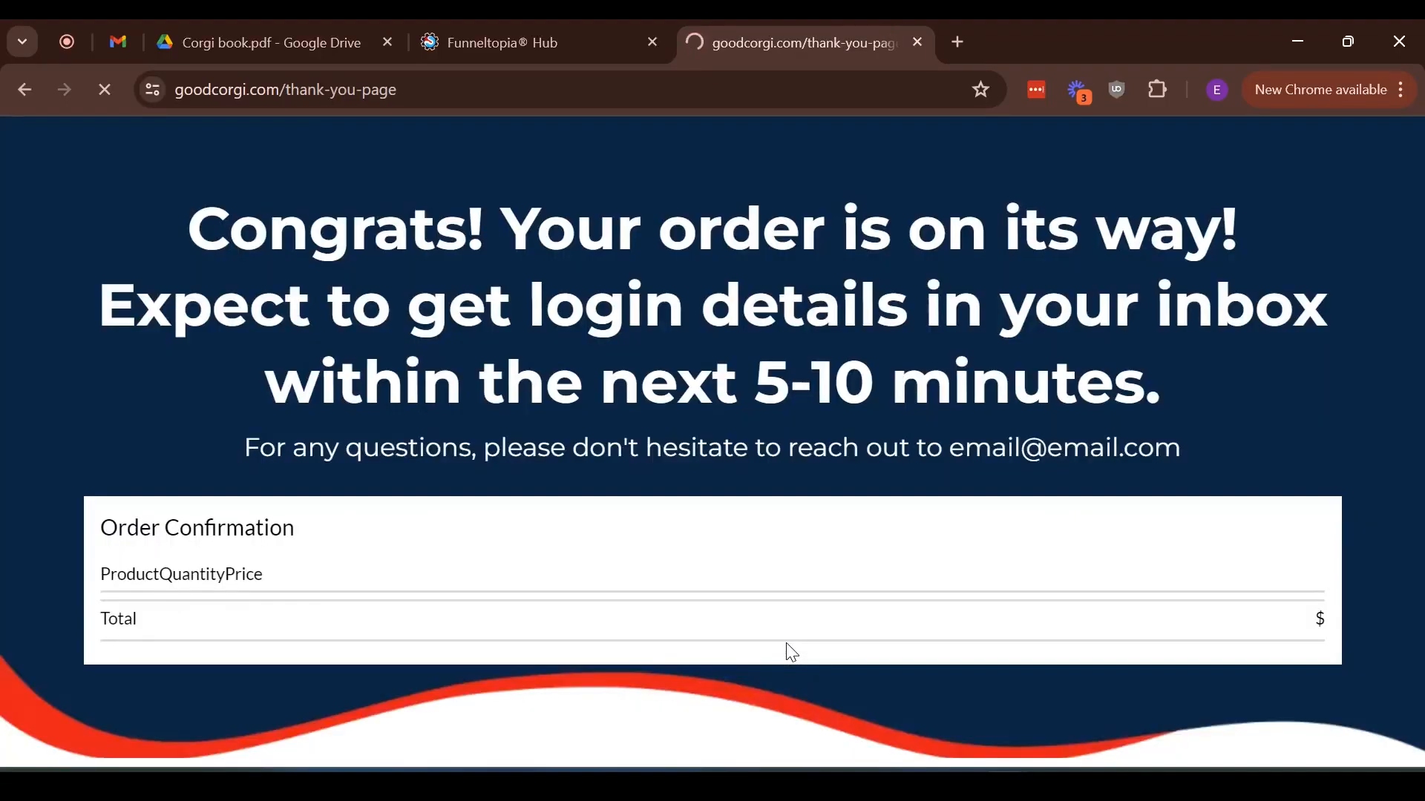
Review the thank-you page's order confirmation, login-details delivery message and support contact line
left_click(1222, 316)
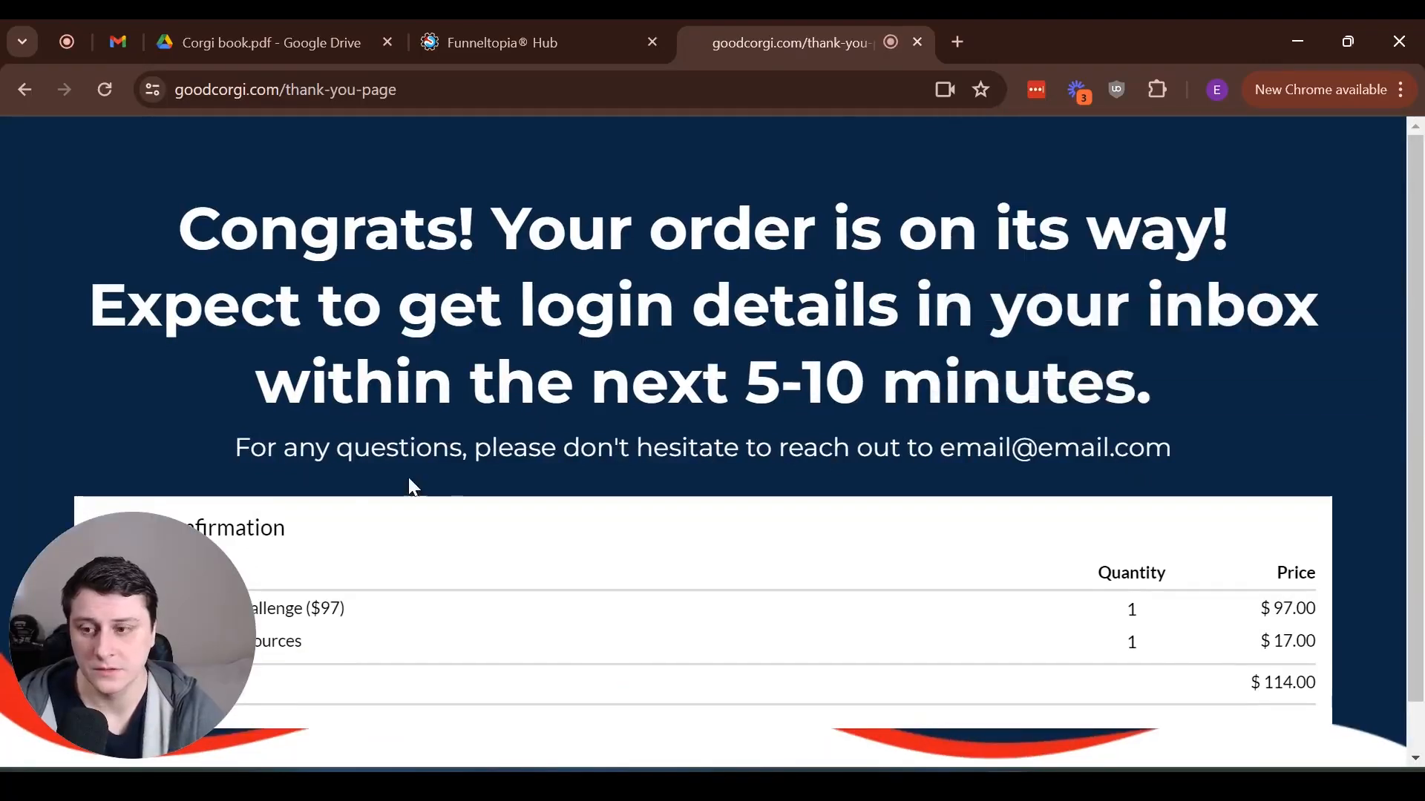
left_click_drag(60, 634, 4, 665)
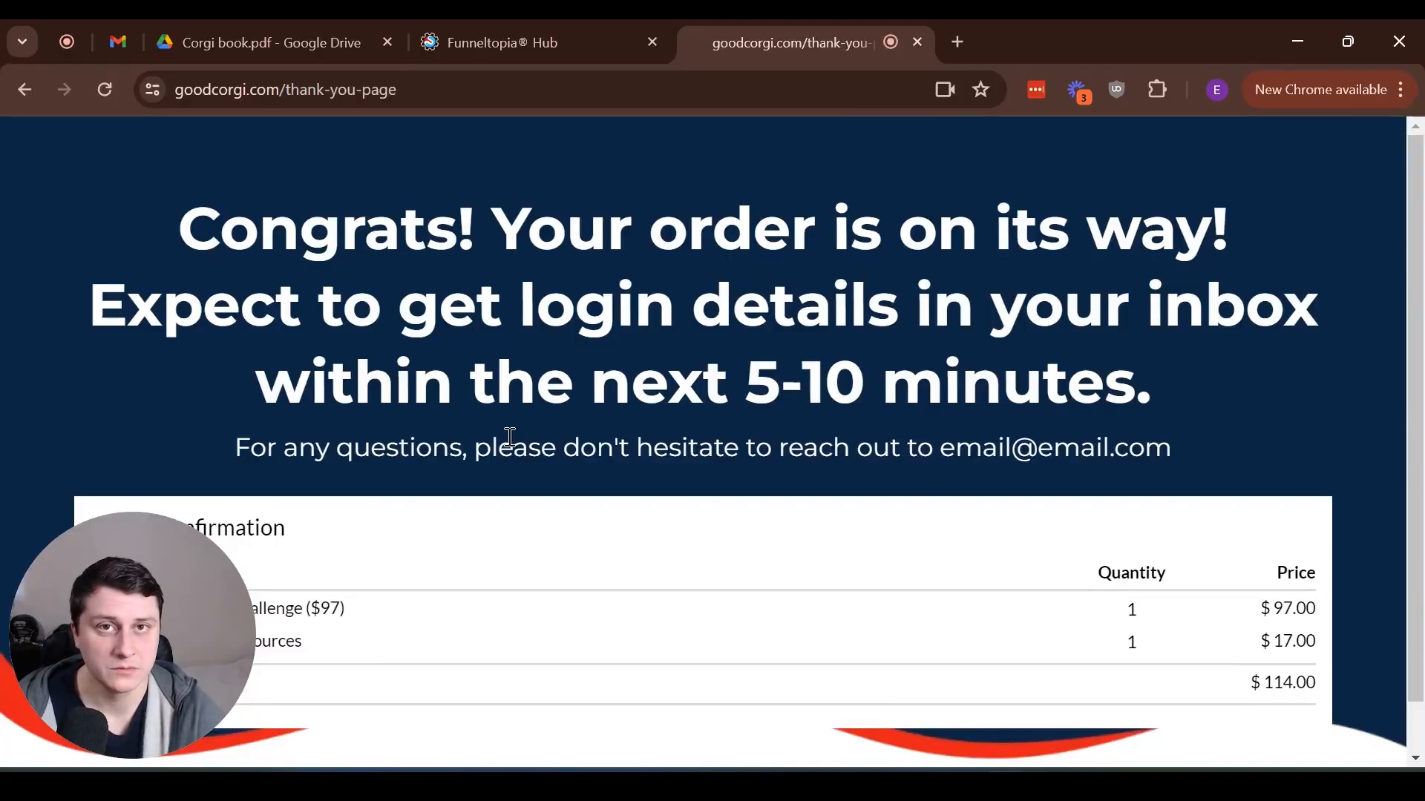
left_click_drag(223, 232, 805, 292)
left_click(723, 373)
left_click_drag(736, 398, 1154, 386)
left_click(1069, 373)
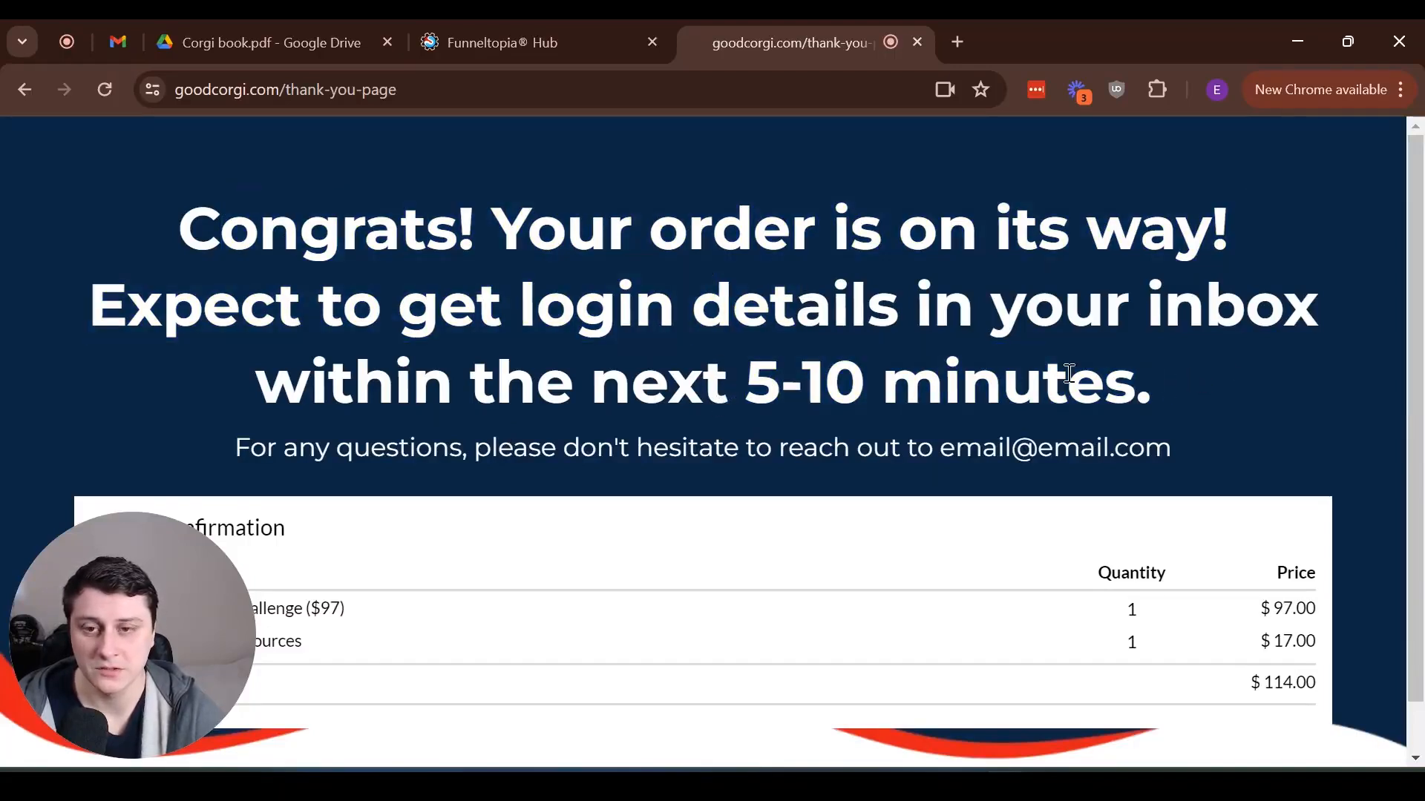
left_click_drag(745, 385, 1104, 383)
left_click(1204, 369)
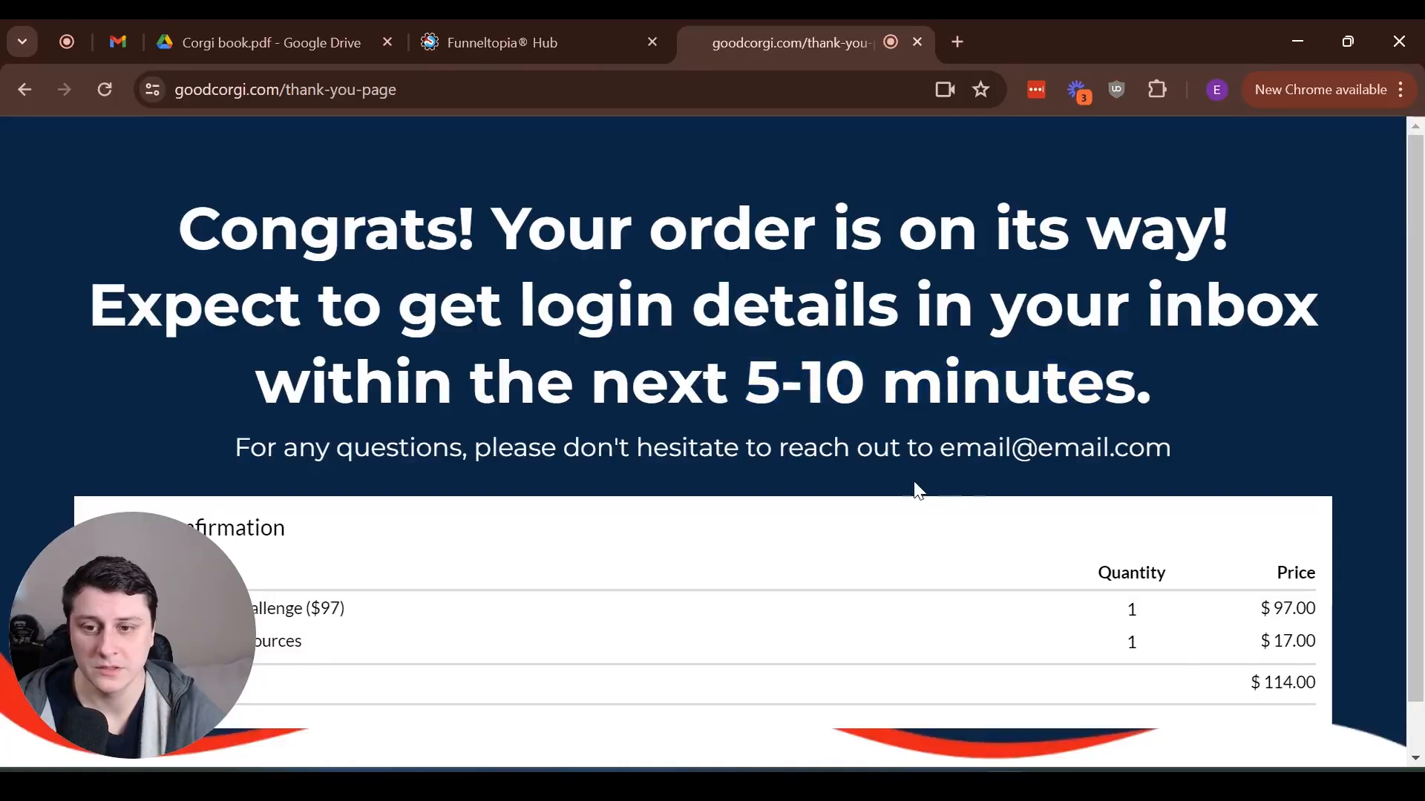
left_click_drag(936, 449, 1204, 445)
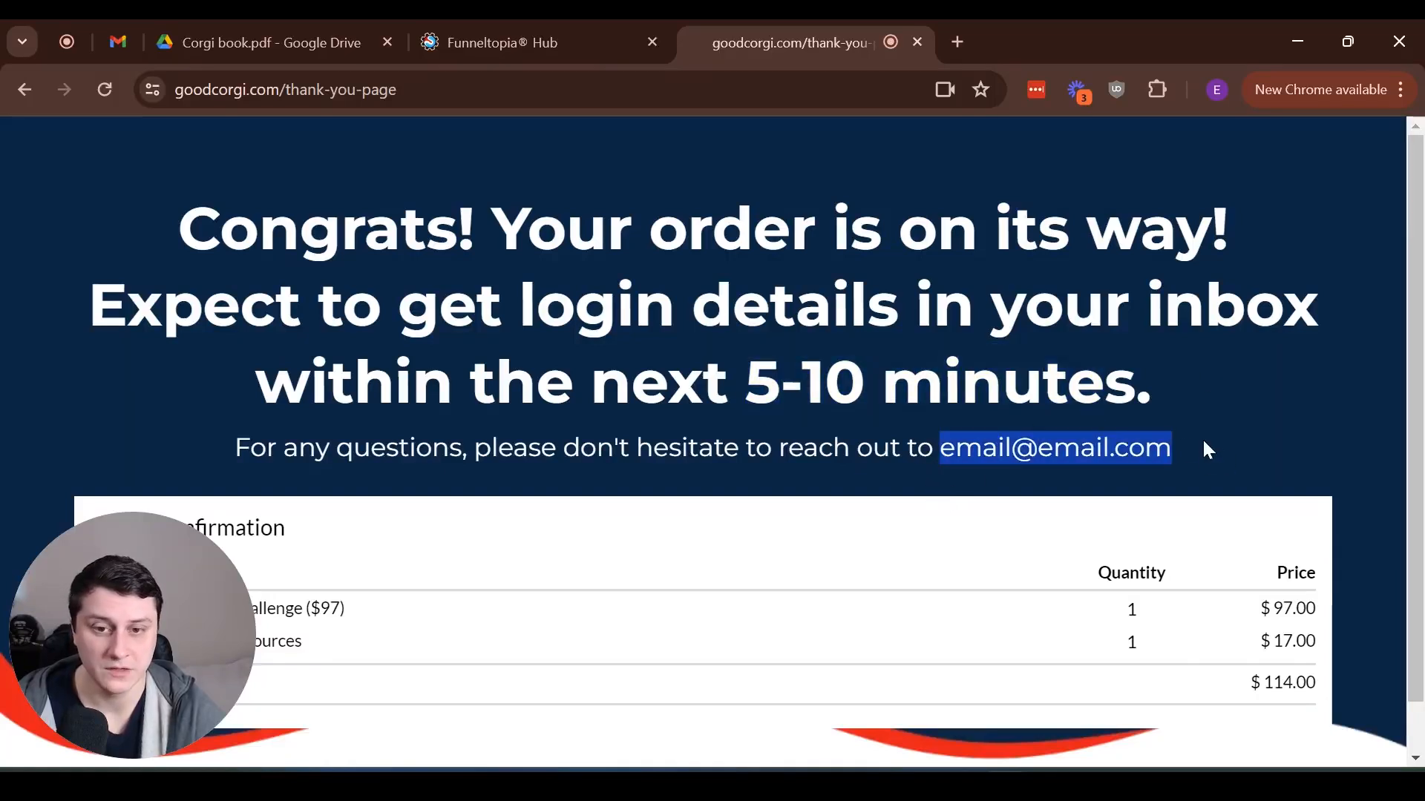
Examine the thank-you page's support contact address and the products listed in the order confirmation
left_click(1163, 440)
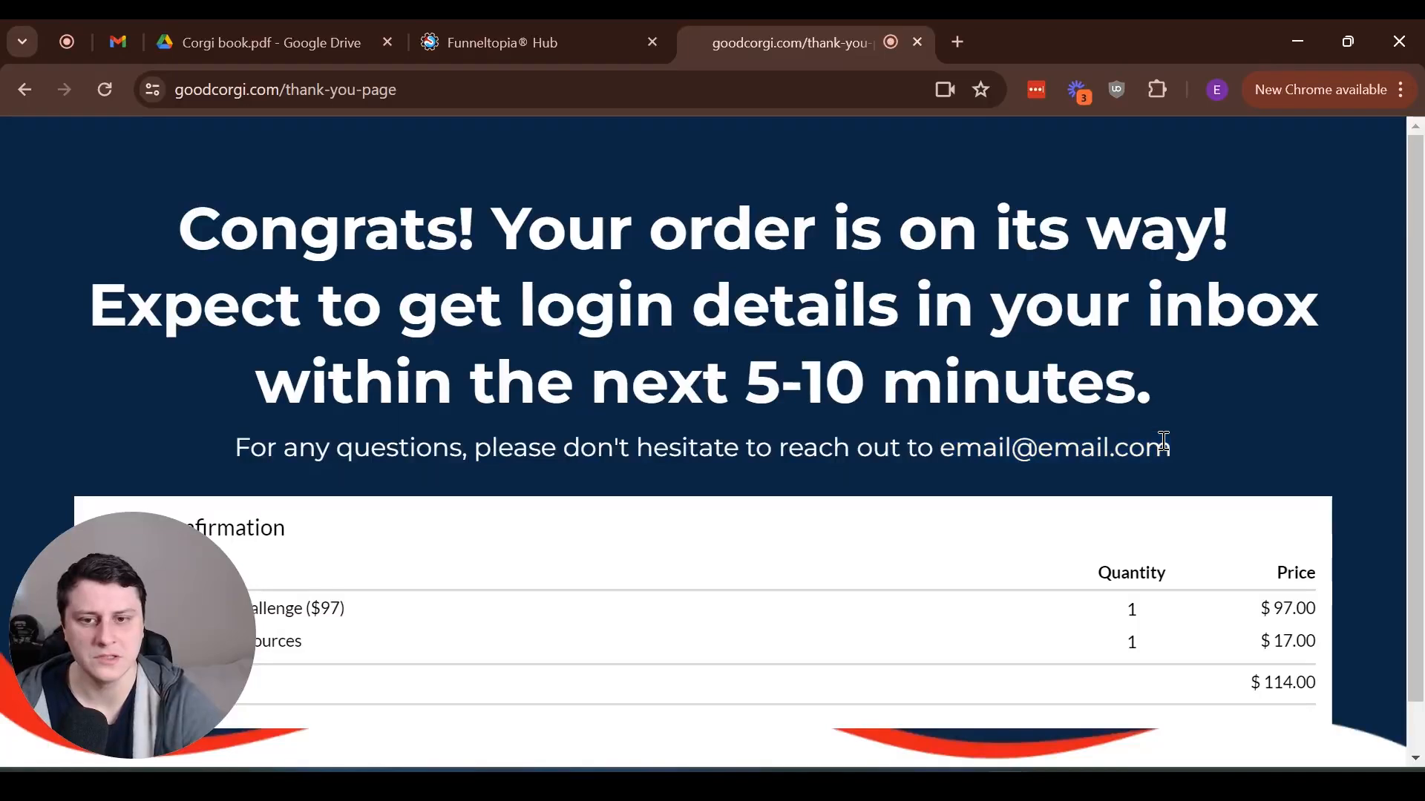
left_click_drag(1162, 441, 1210, 466)
left_click(972, 450)
left_click(1258, 475)
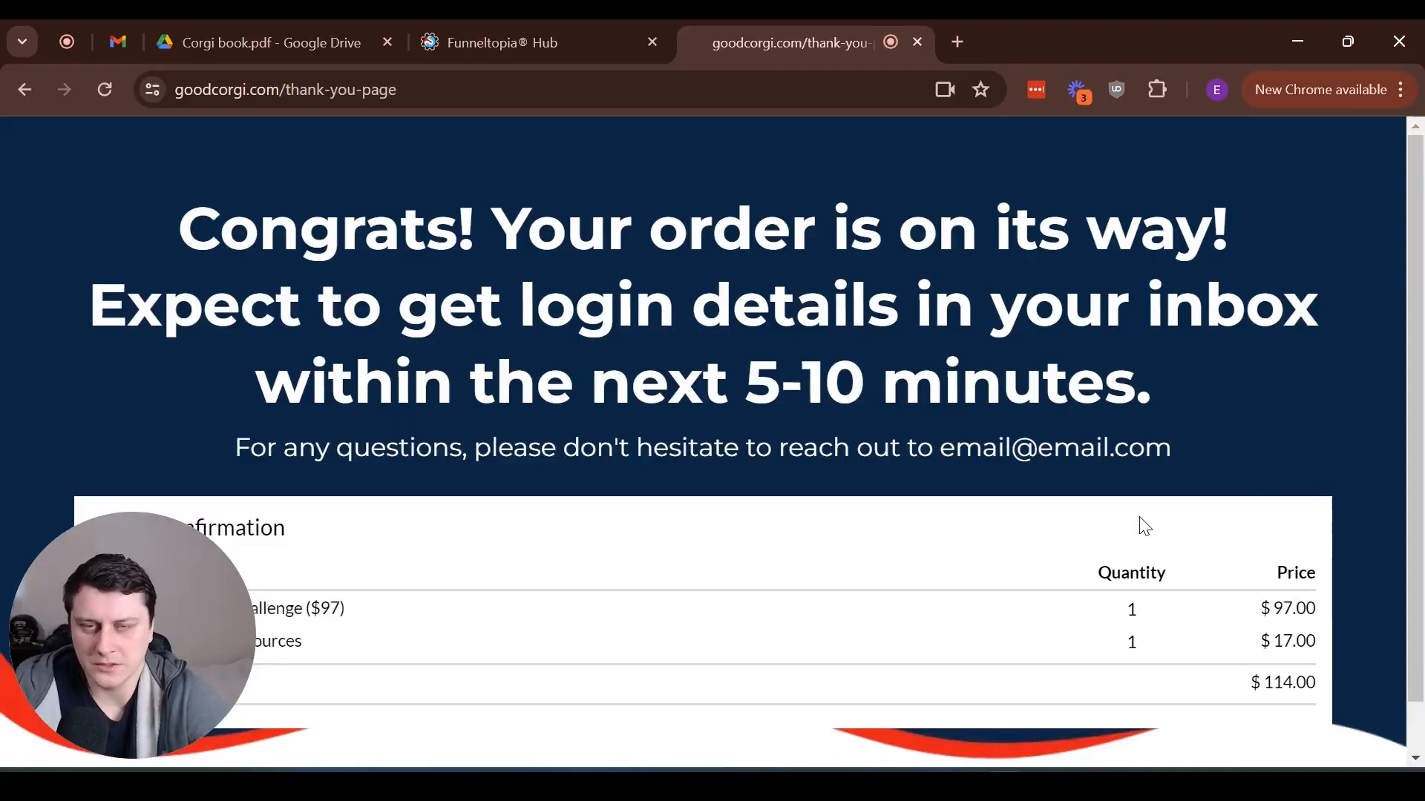
scroll(1056, 453, "down", 1)
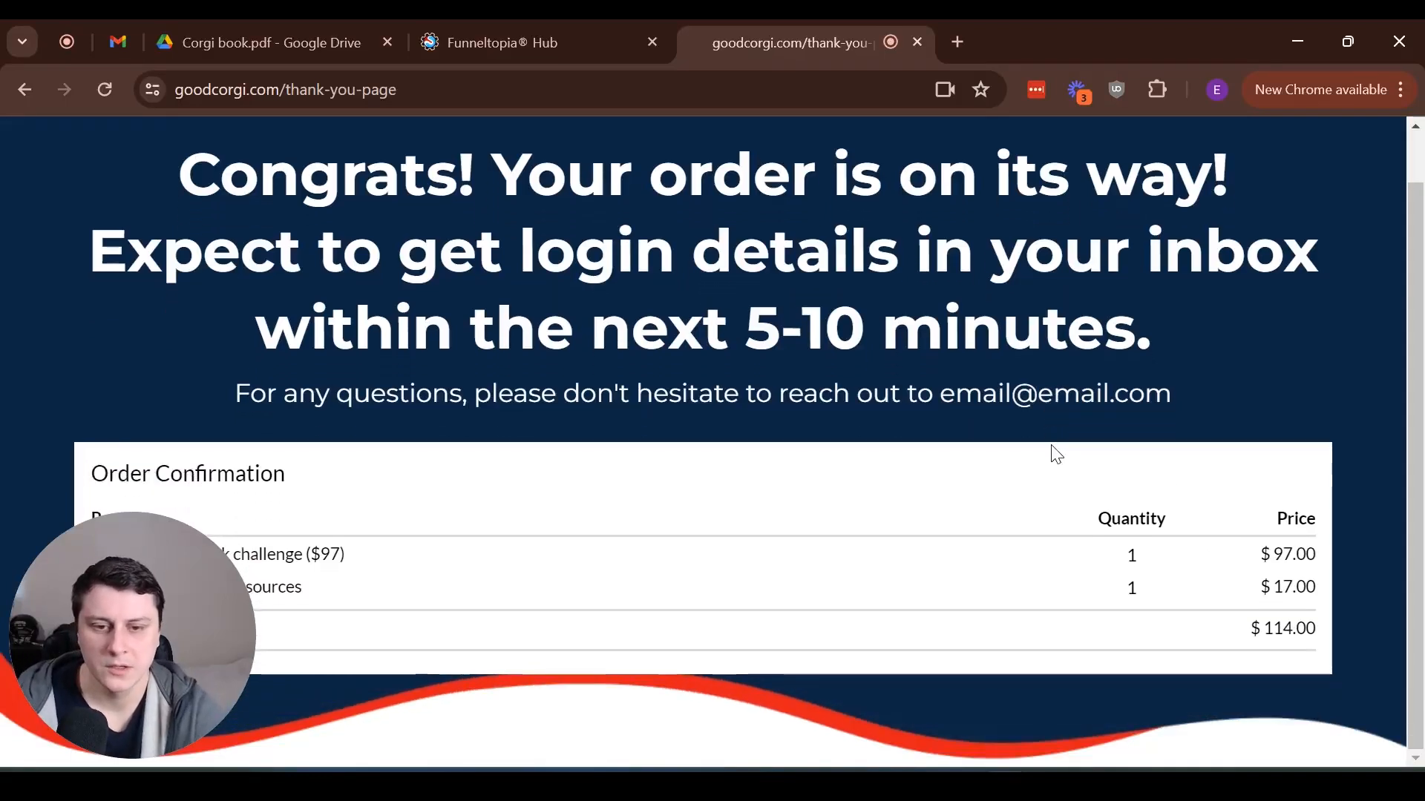
left_click_drag(938, 394, 1205, 390)
left_click(1205, 391)
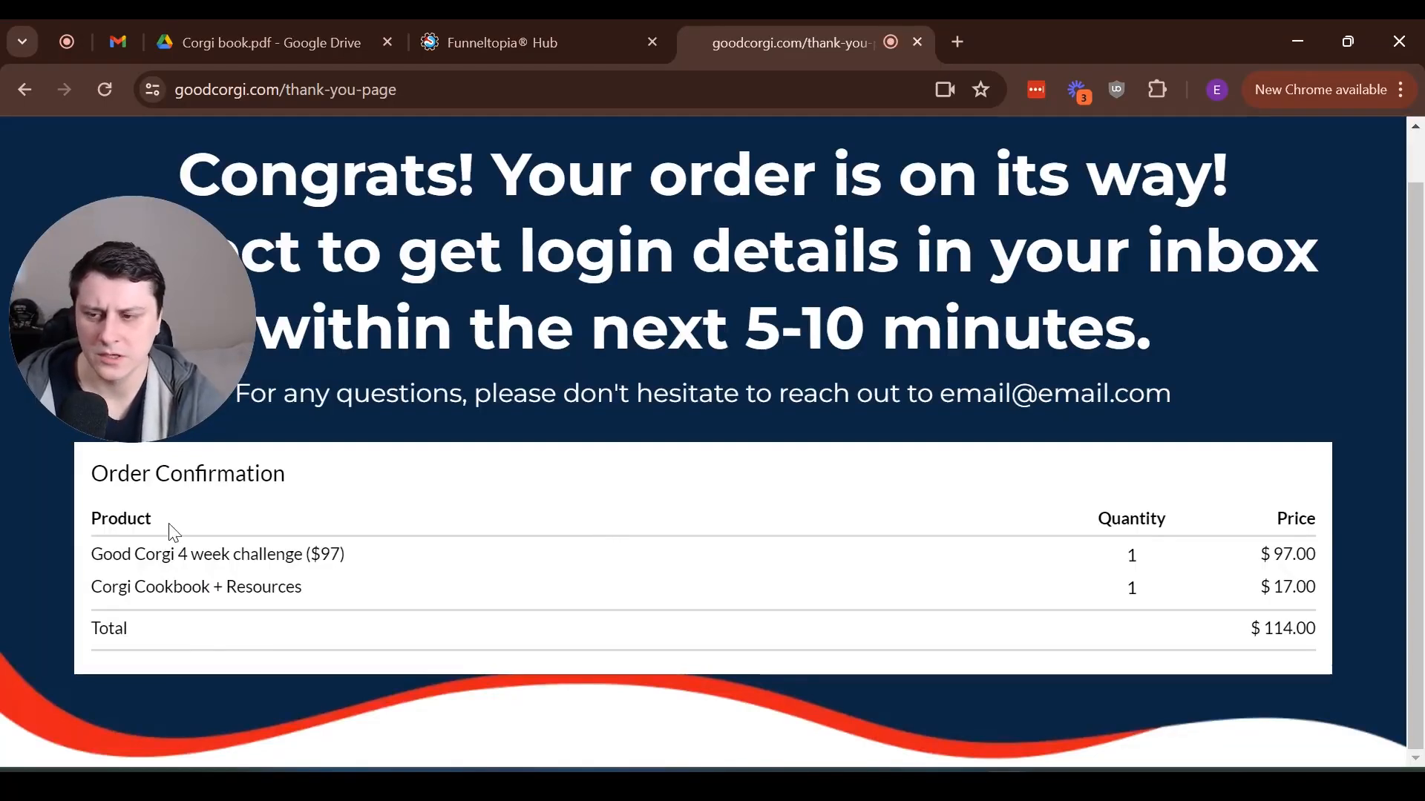
left_click_drag(137, 501, 531, 579)
left_click(448, 643)
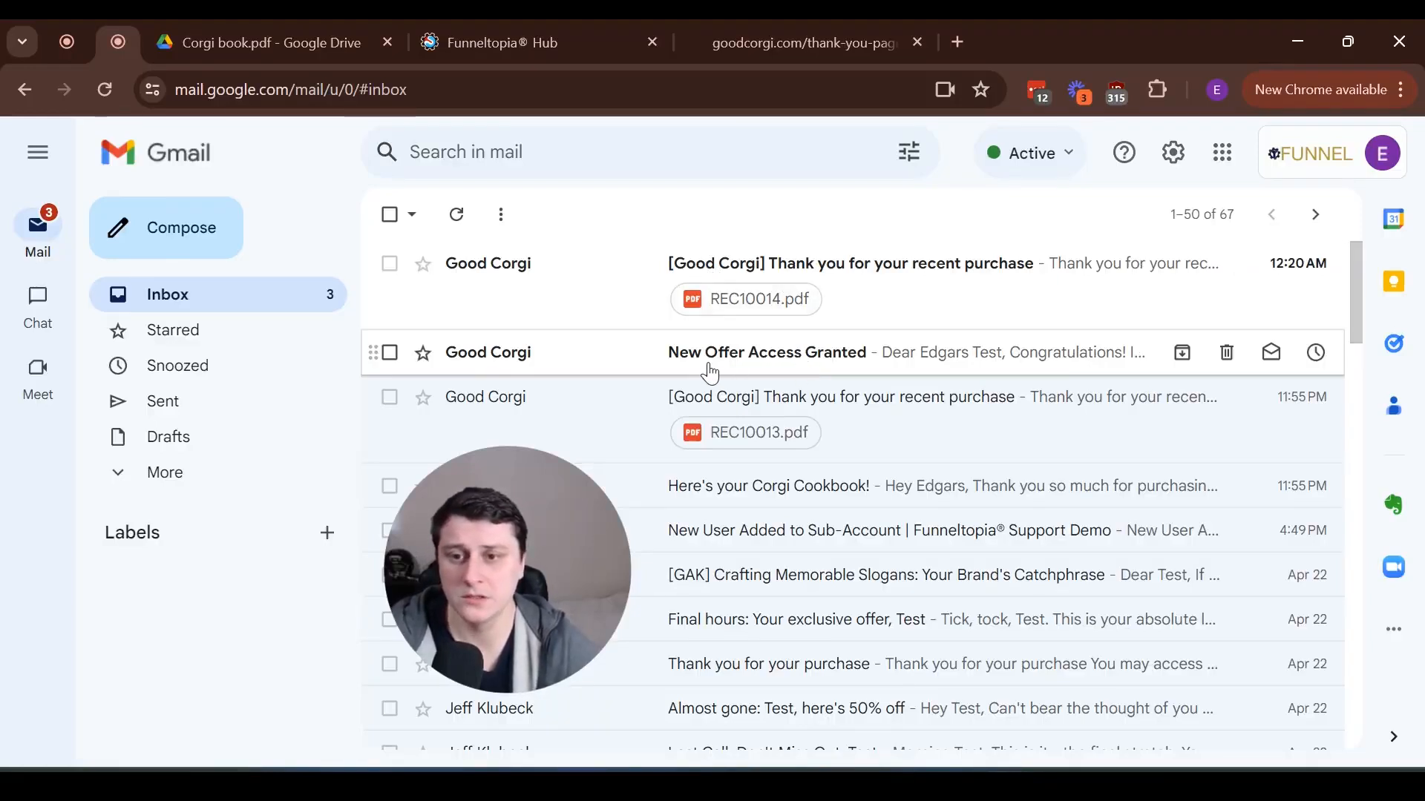
In Gmail, open the "New Offer Access Granted" message and read through its offer details and login link
left_click(764, 371)
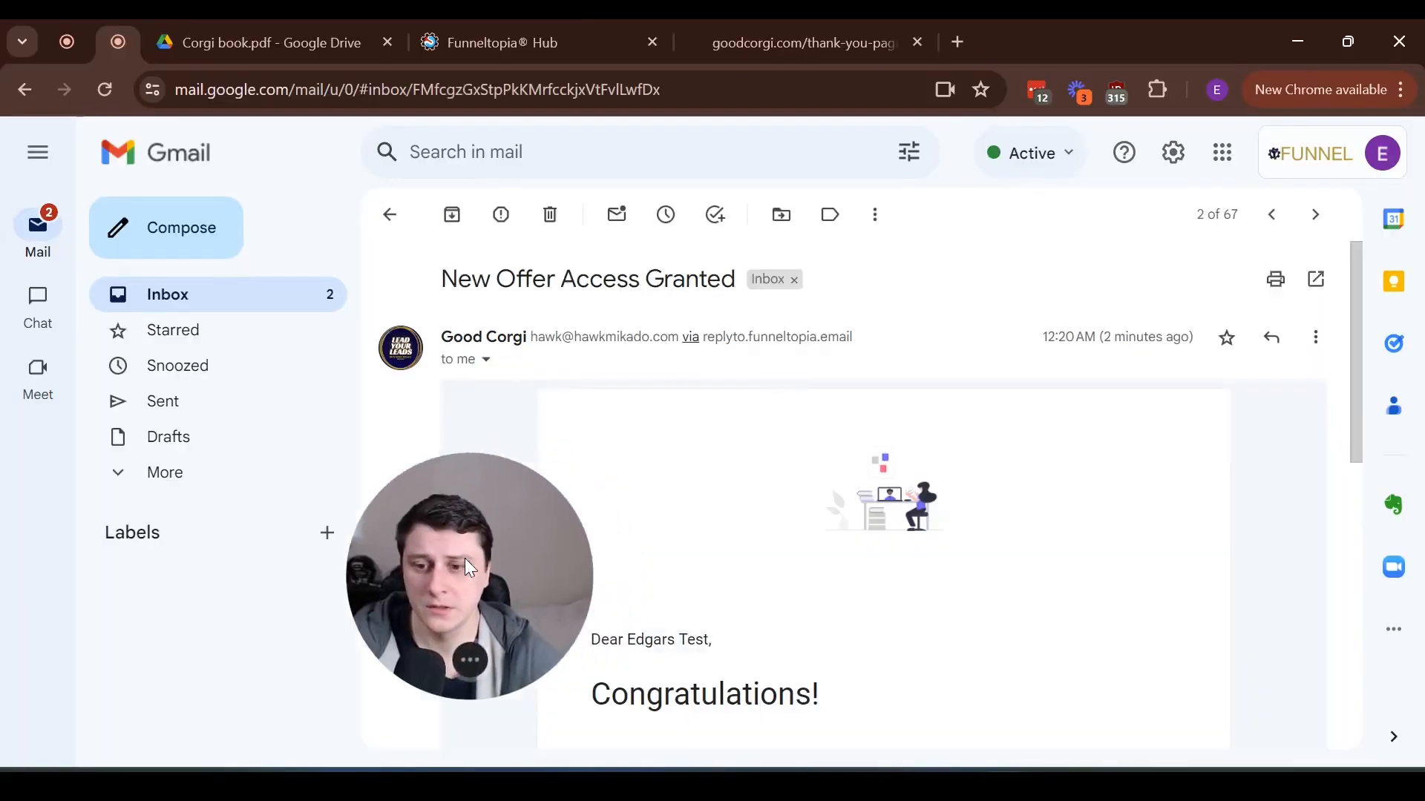
scroll(705, 494, "down", 5)
left_click_drag(713, 467, 894, 475)
left_click(935, 476)
scroll(924, 482, "down", 3)
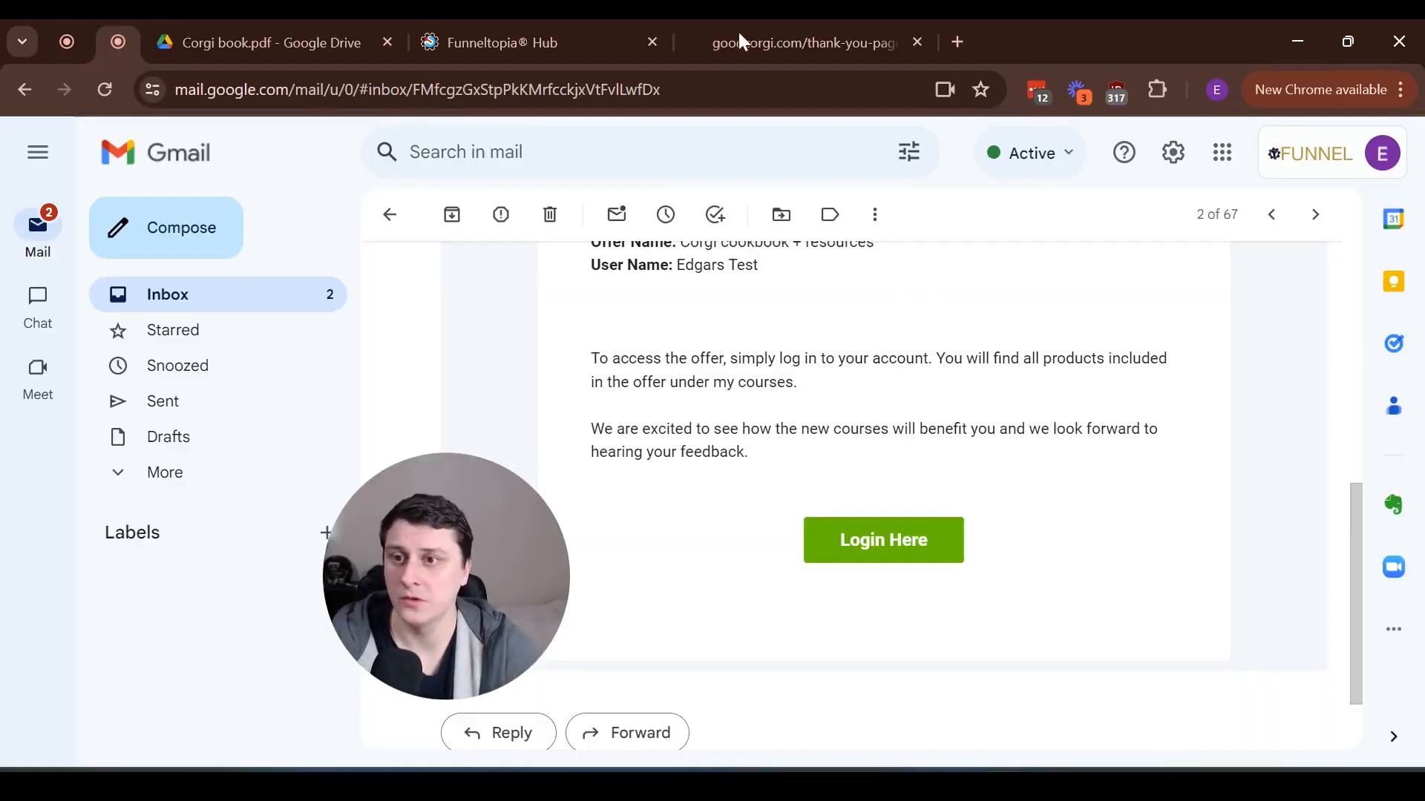
Switch back to Funneltopia Hub, set the sales funnel's payment mode to Live in its settings, and save
left_click(601, 30)
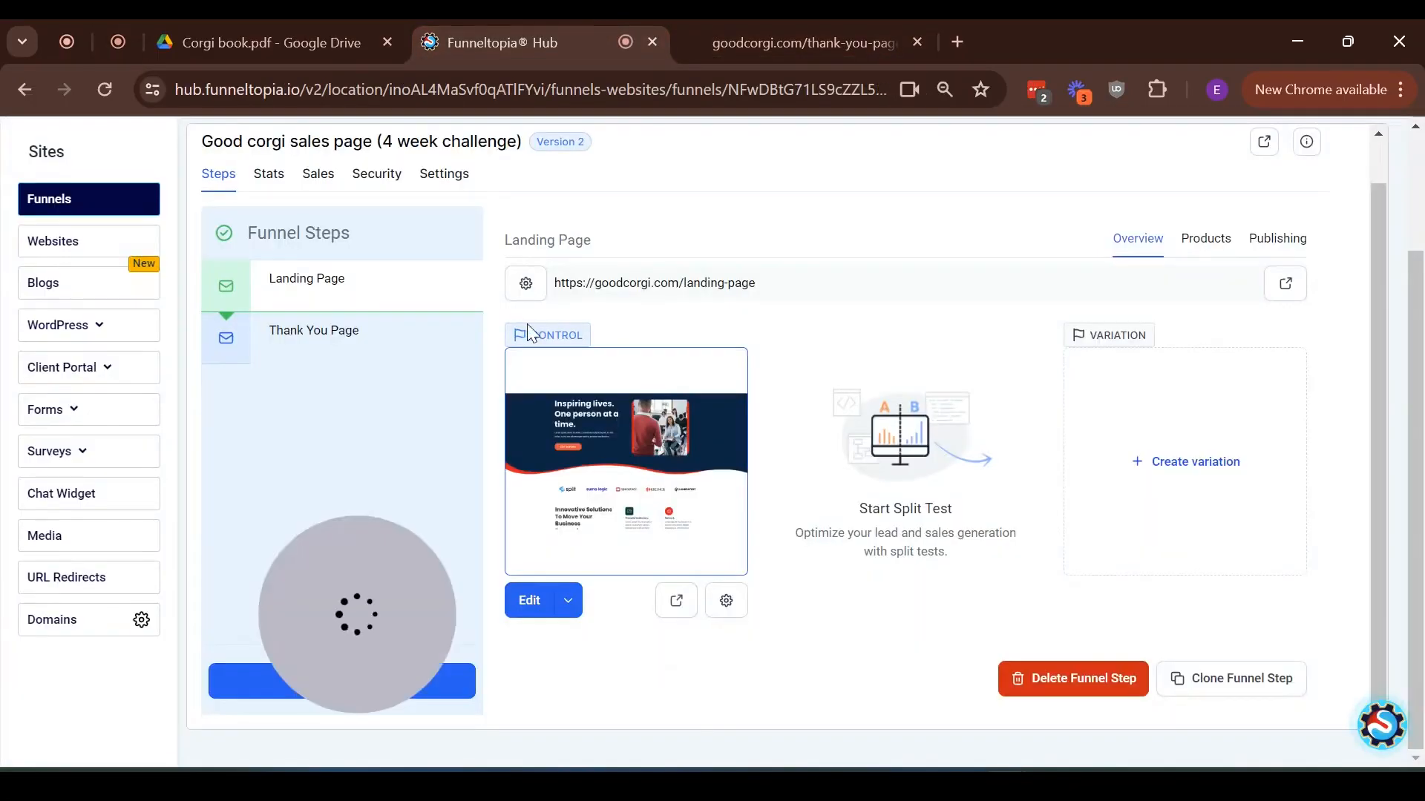
left_click(438, 178)
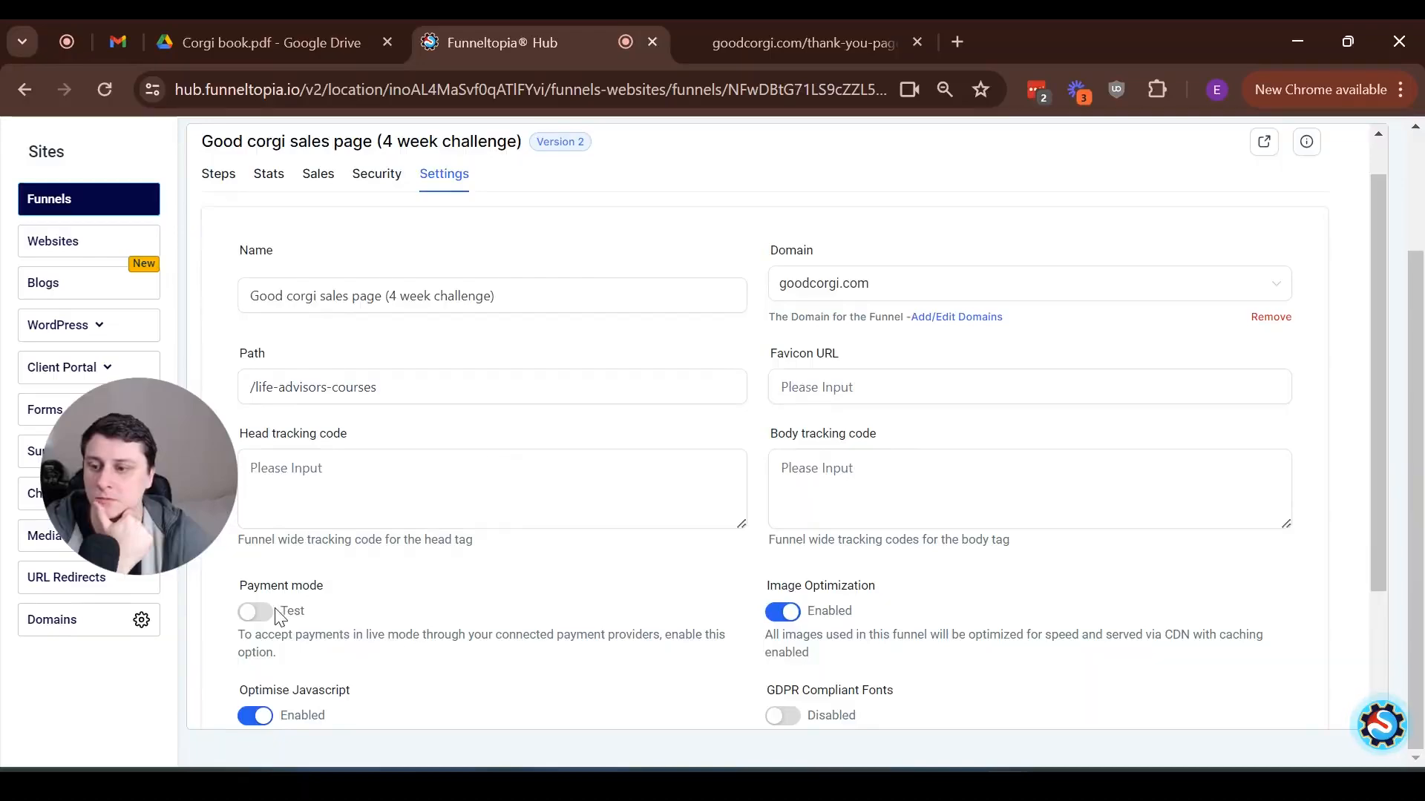
scroll(977, 562, "down", 2)
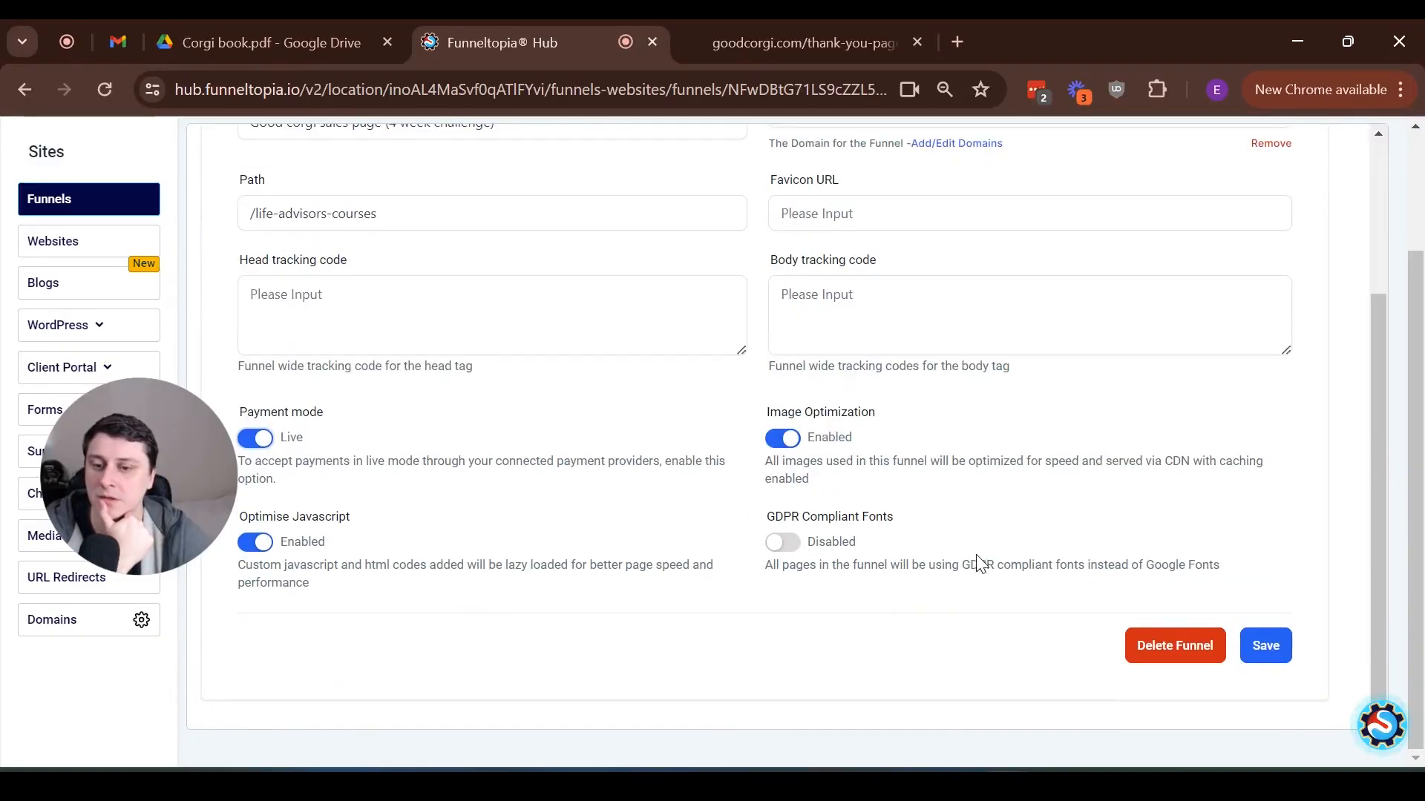
left_click(1270, 648)
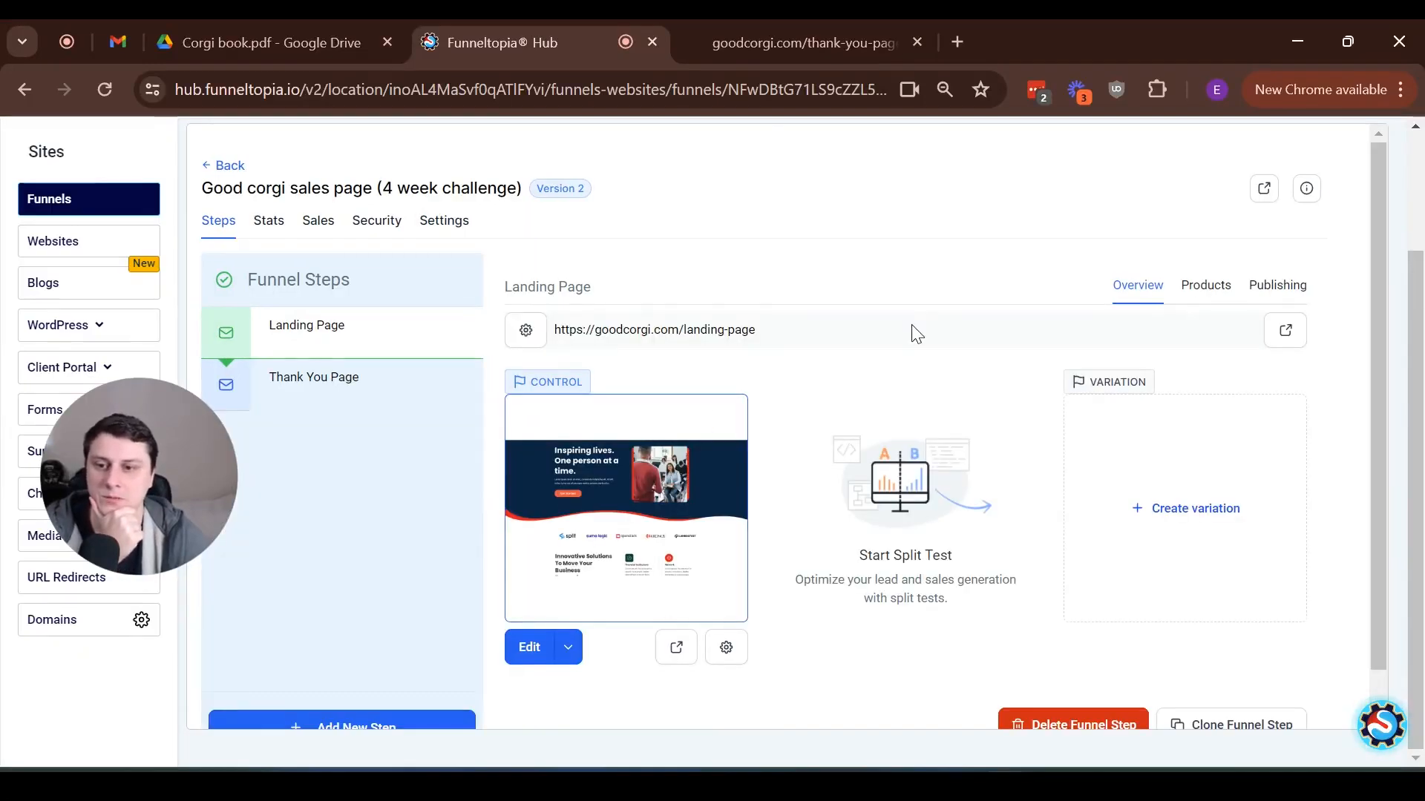
Open the Funneltopia support widget to view the available help options, such as 24/7 Chat Support
scroll(918, 334, "up", 2)
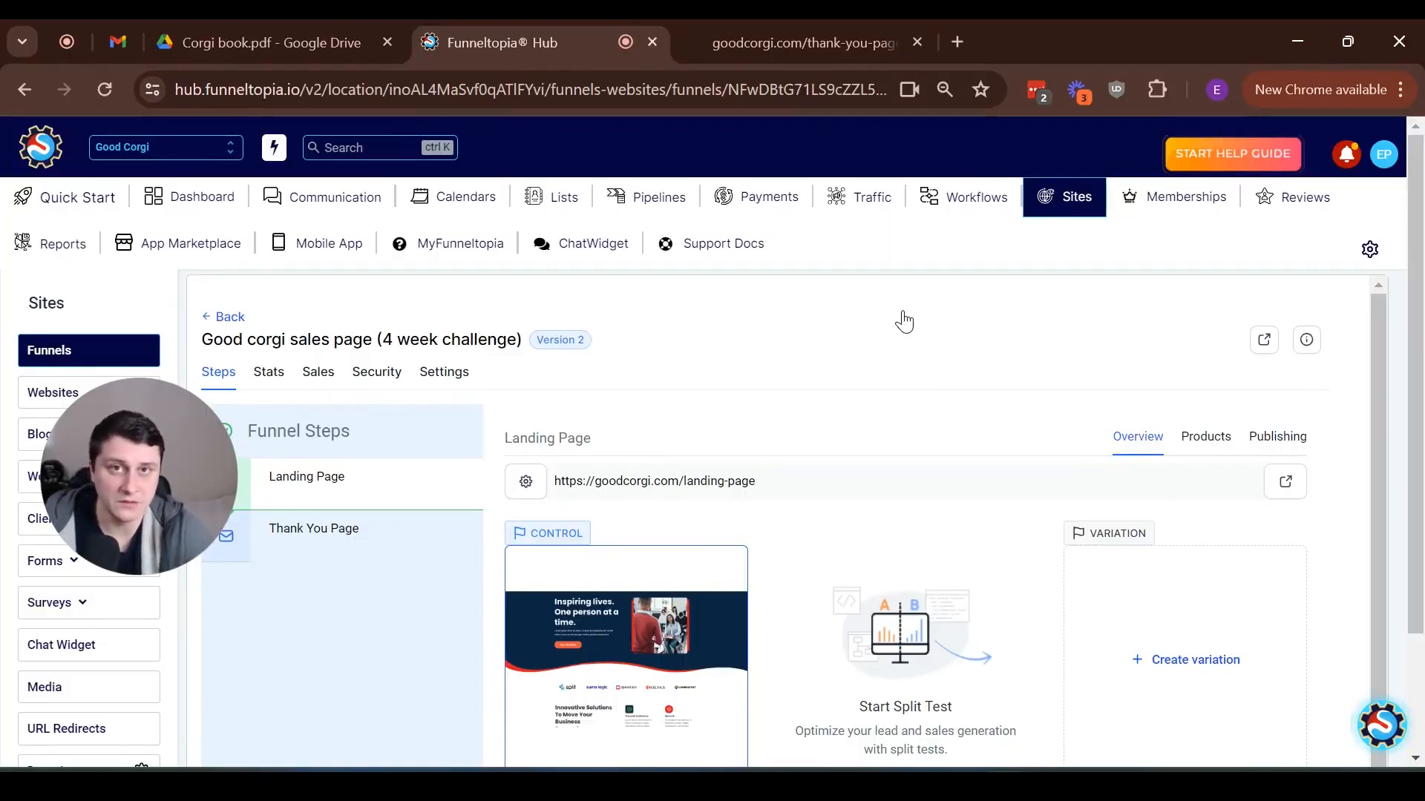
left_click(1381, 735)
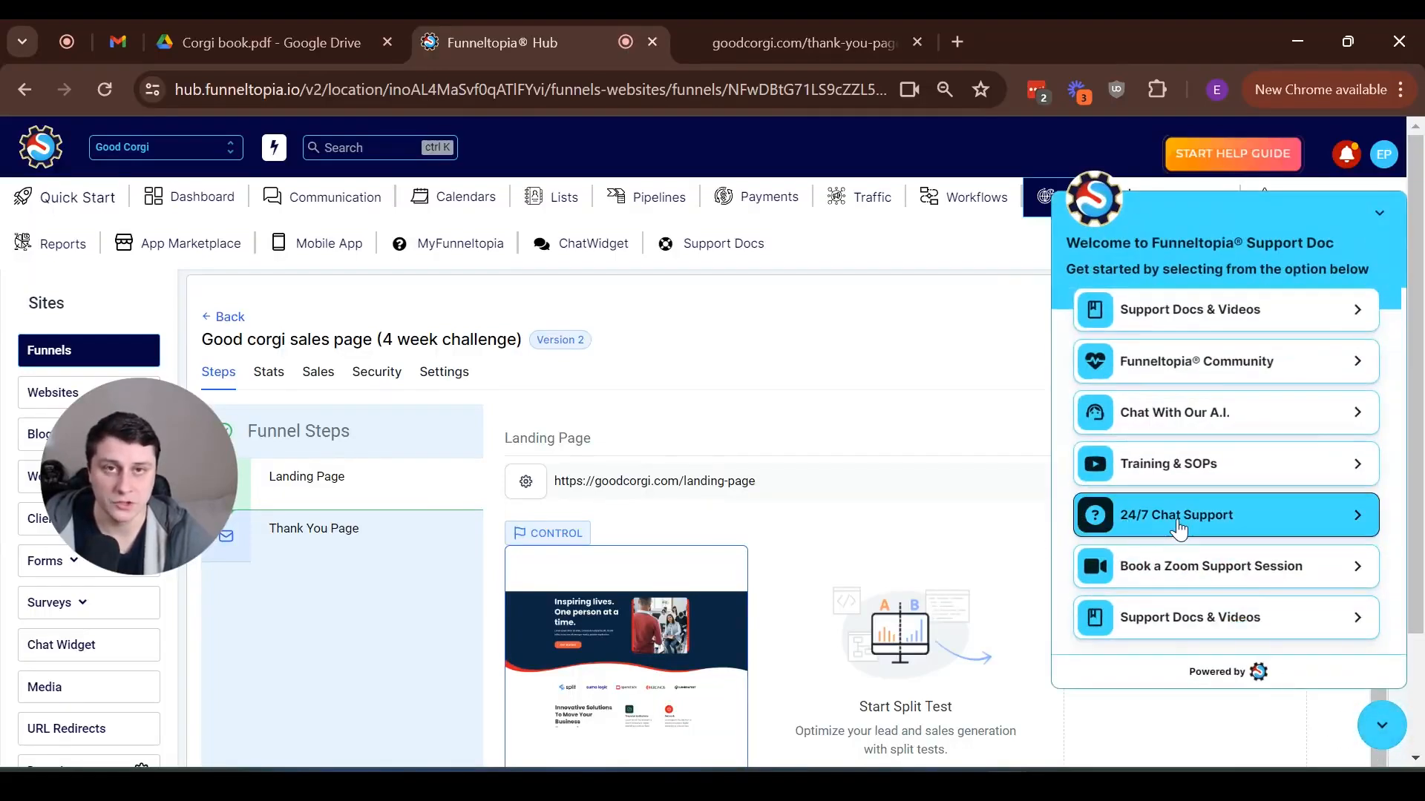